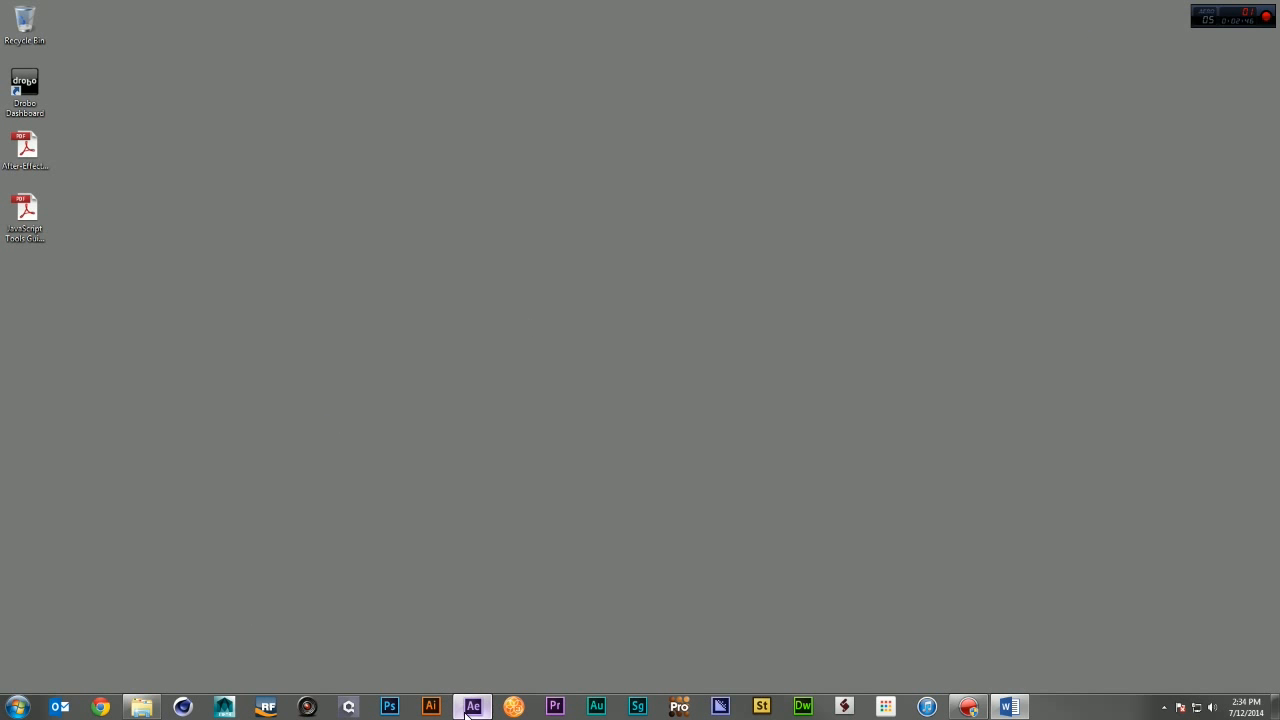
Switch to After Effects and run a RAM preview of the AEBC_04_Roto composition from its start.
left_click(472, 706)
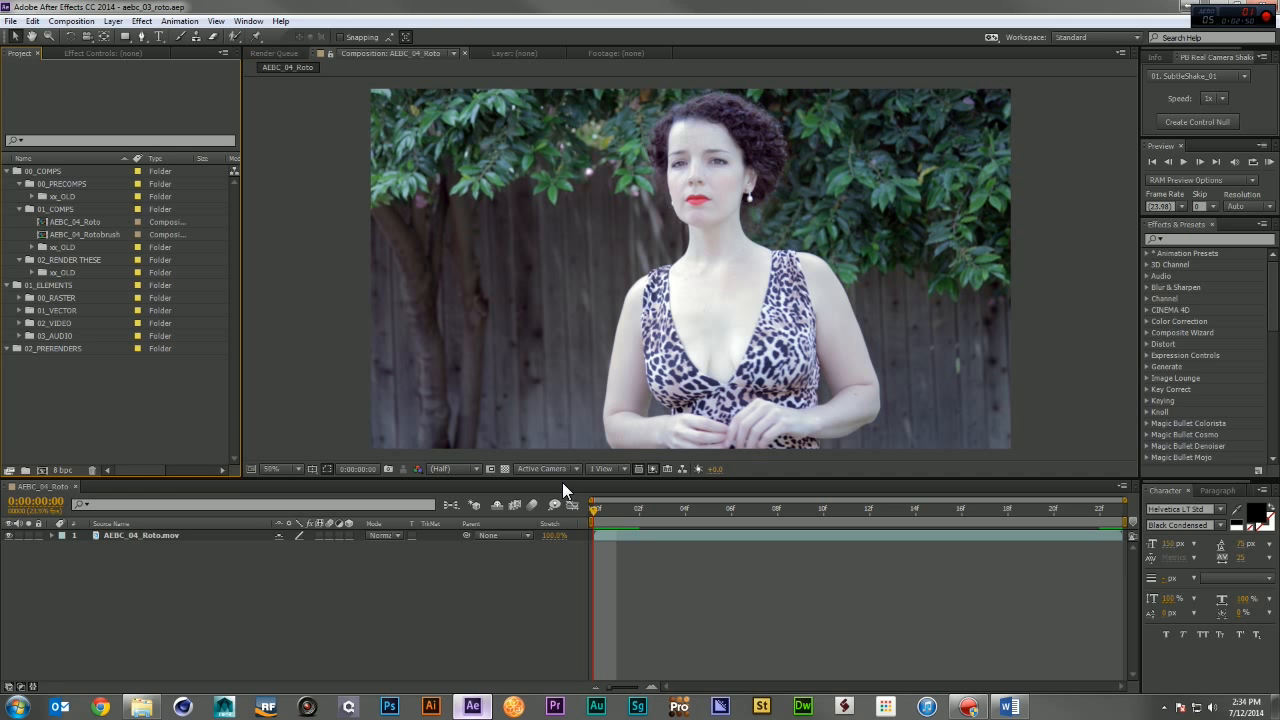
left_click(620, 512)
left_click_drag(620, 512, 580, 514)
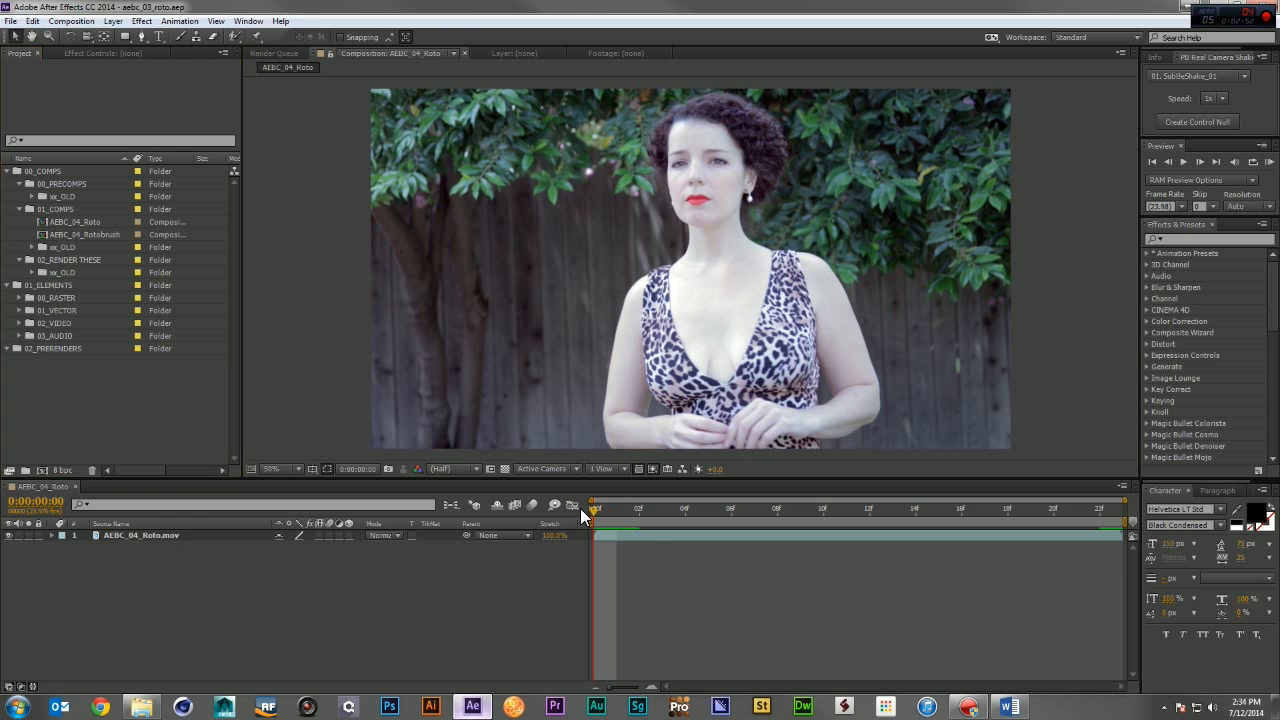
key("KP_0")
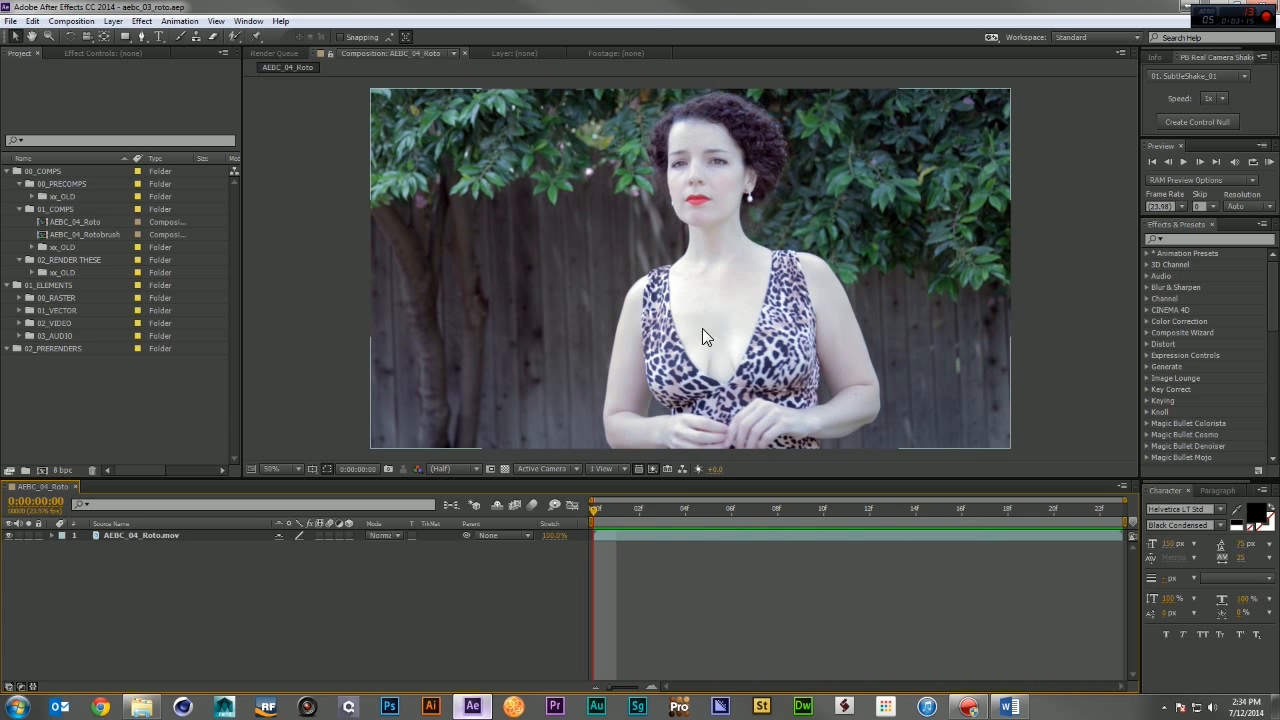
Draw a closed Pen mask around the woman's whole figure on the AEBC_04_Roto.mov layer.
left_click(458, 130)
key("g")
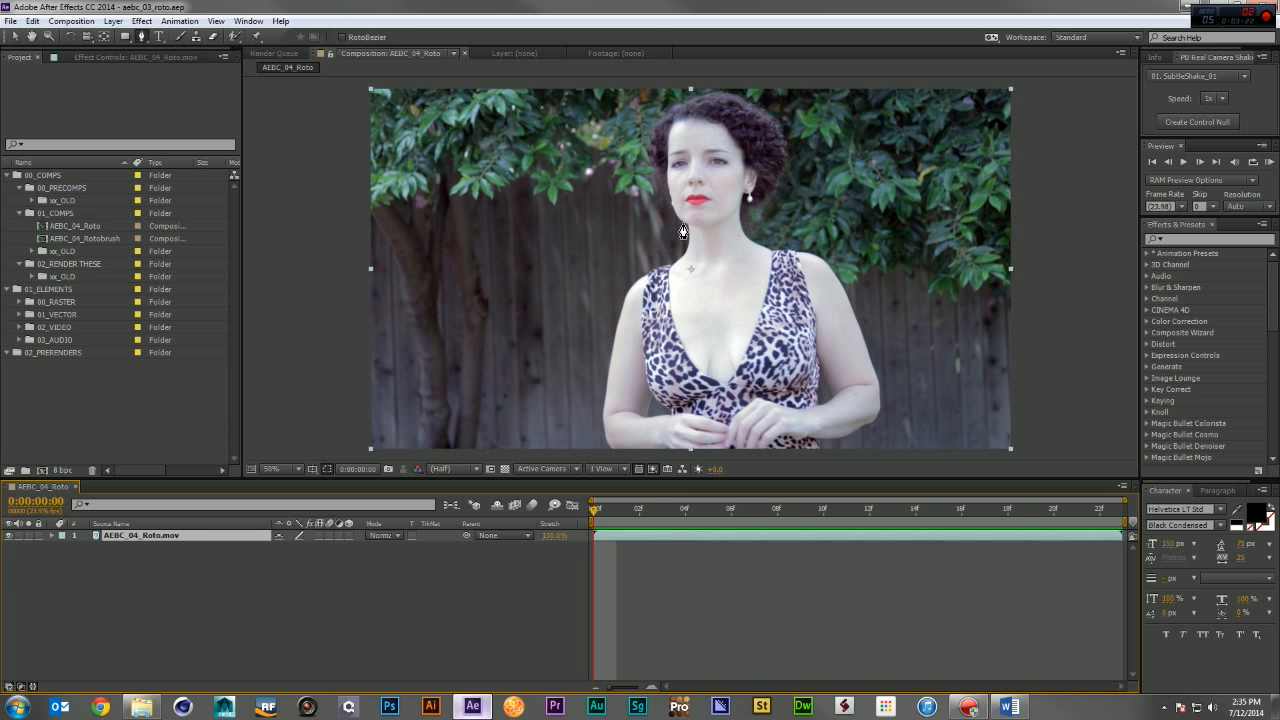
left_click(653, 136)
left_click(650, 149)
left_click(653, 164)
left_click(663, 181)
left_click(670, 201)
left_click(676, 213)
left_click(687, 227)
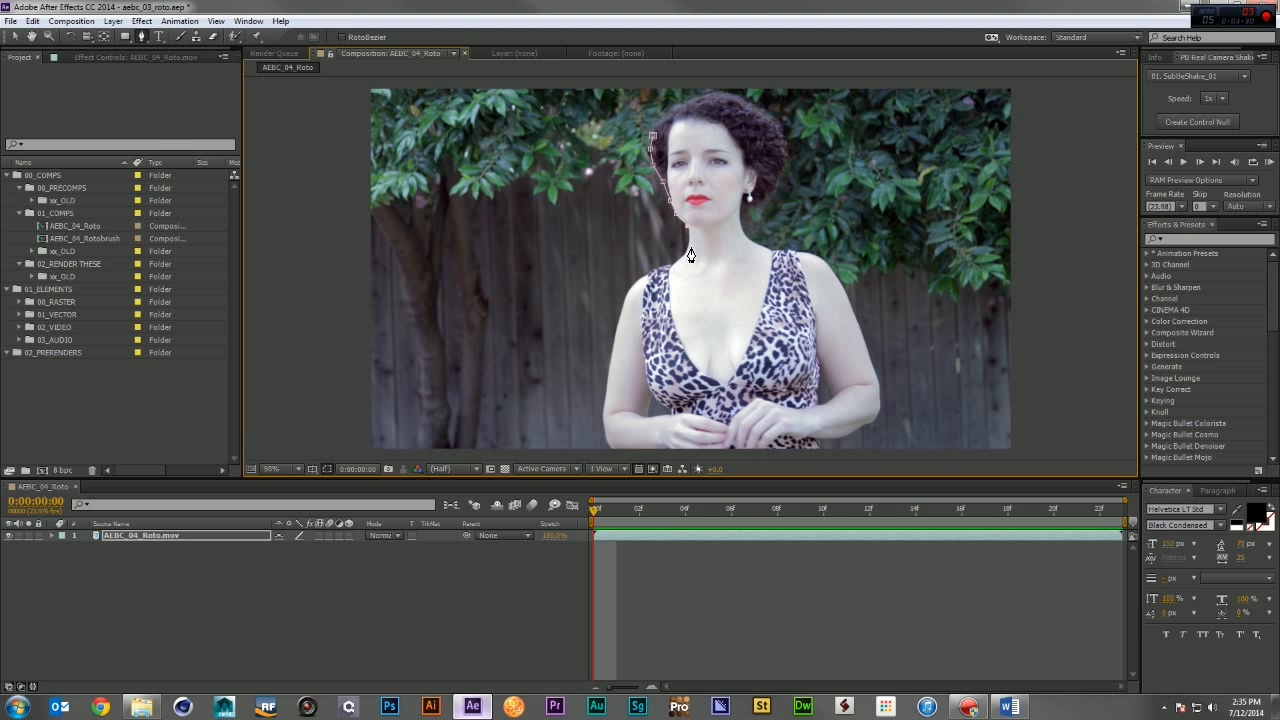
left_click(671, 266)
left_click(626, 292)
left_click(618, 318)
left_click(611, 349)
left_click(601, 408)
left_click(607, 449)
left_click(817, 452)
left_click(842, 436)
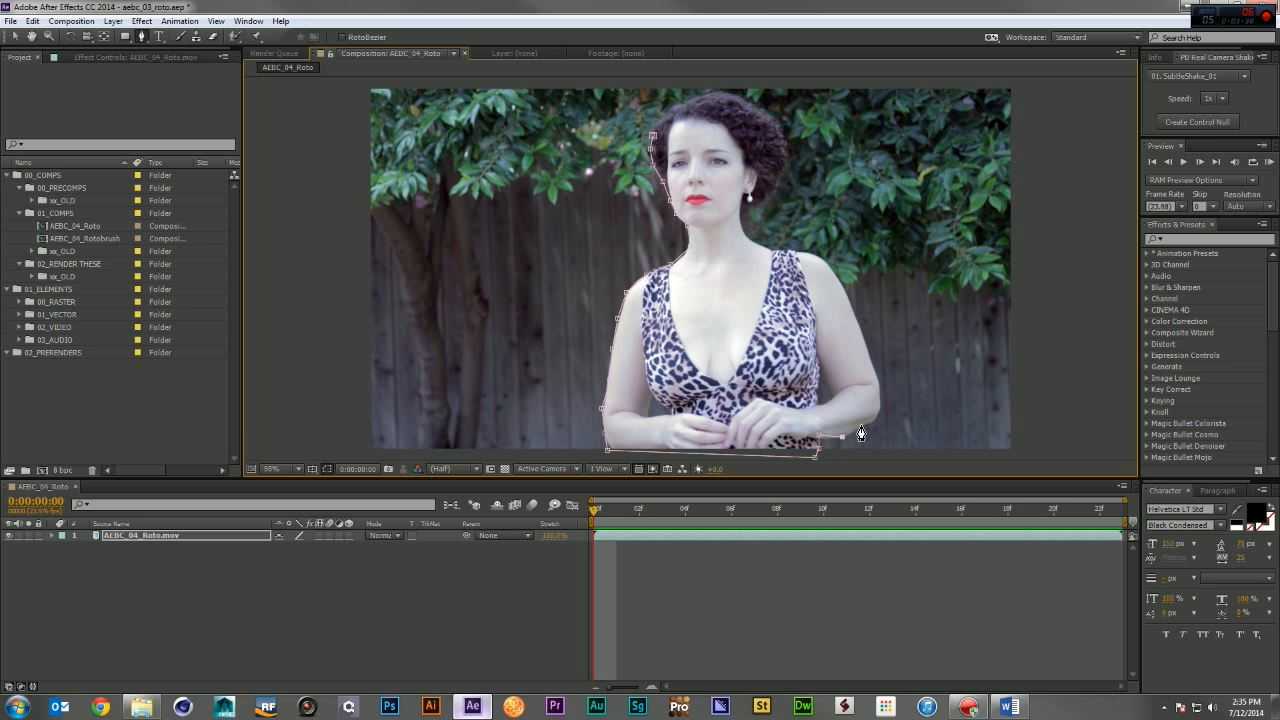
left_click(878, 412)
left_click(870, 355)
left_click(827, 261)
left_click(794, 247)
left_click(760, 207)
left_click(766, 189)
left_click(777, 171)
left_click(779, 131)
left_click(745, 97)
left_click(709, 91)
left_click(679, 106)
left_click(652, 136)
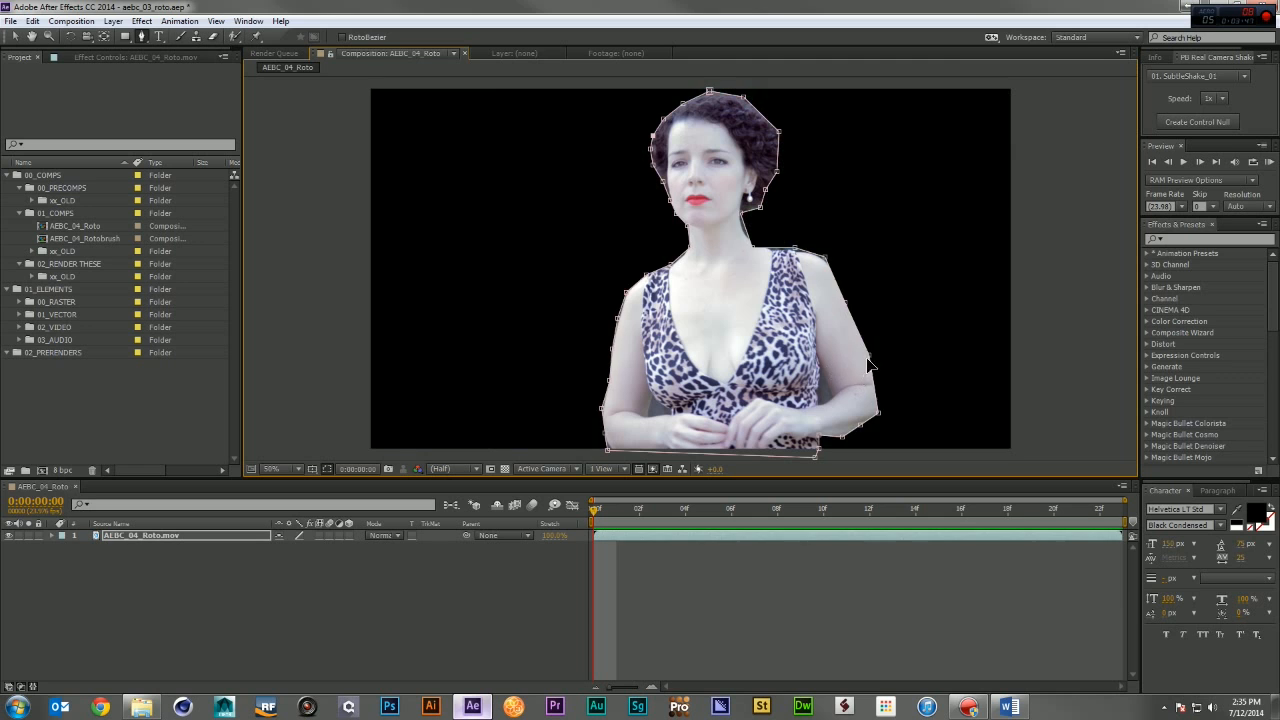
Delete the full-figure mask from the AEBC_04_Roto.mov layer.
left_click(144, 535)
key("m")
left_click(100, 545)
key("Delete")
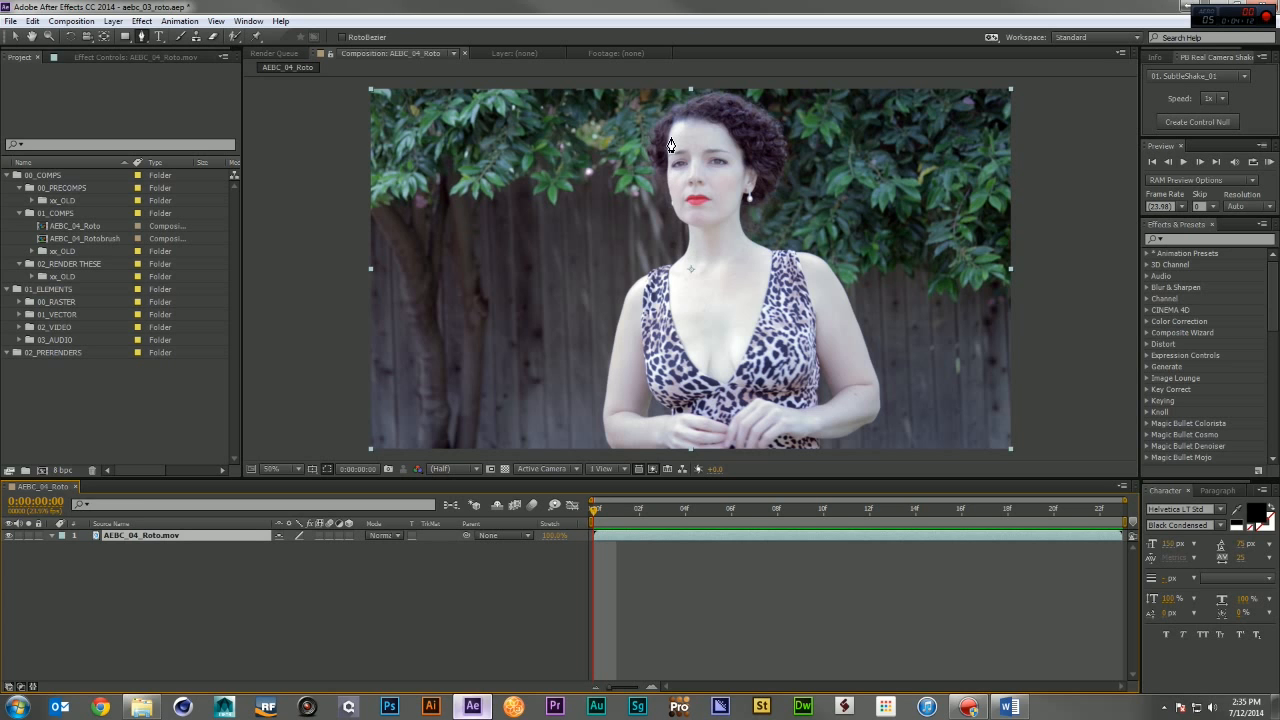
left_click(670, 273)
left_click(647, 279)
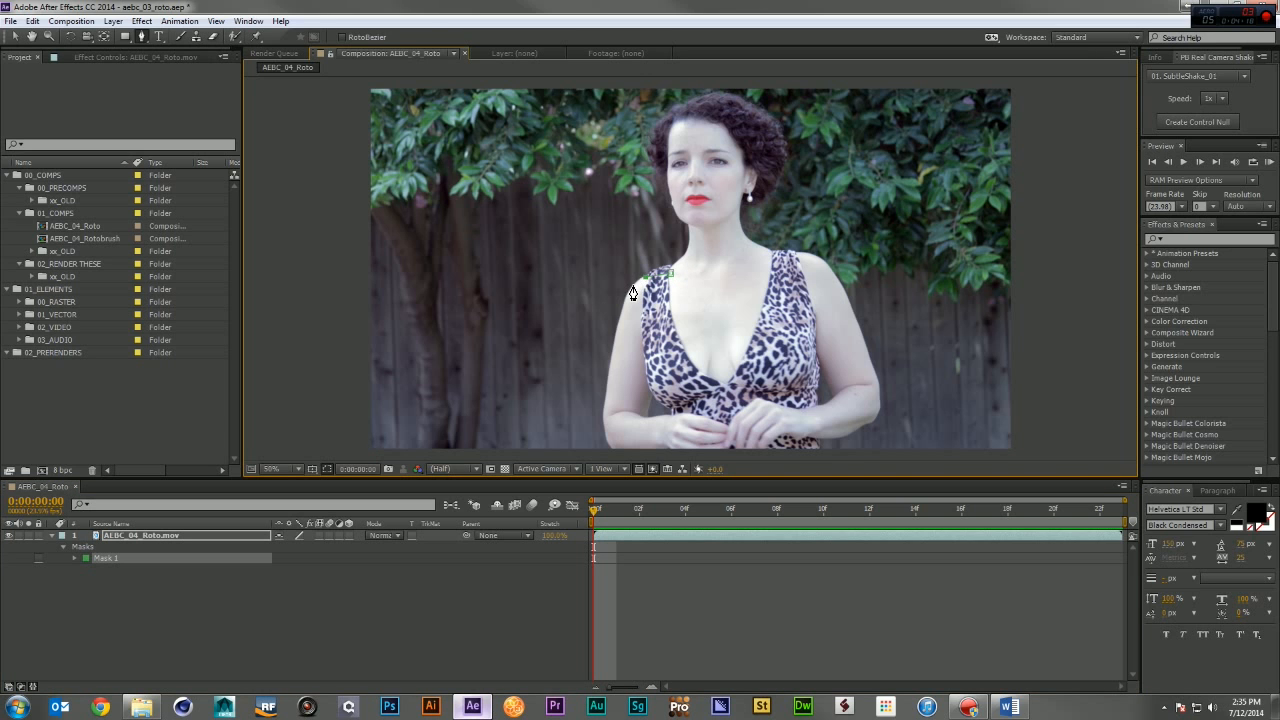
scroll(626, 300, "up", 2)
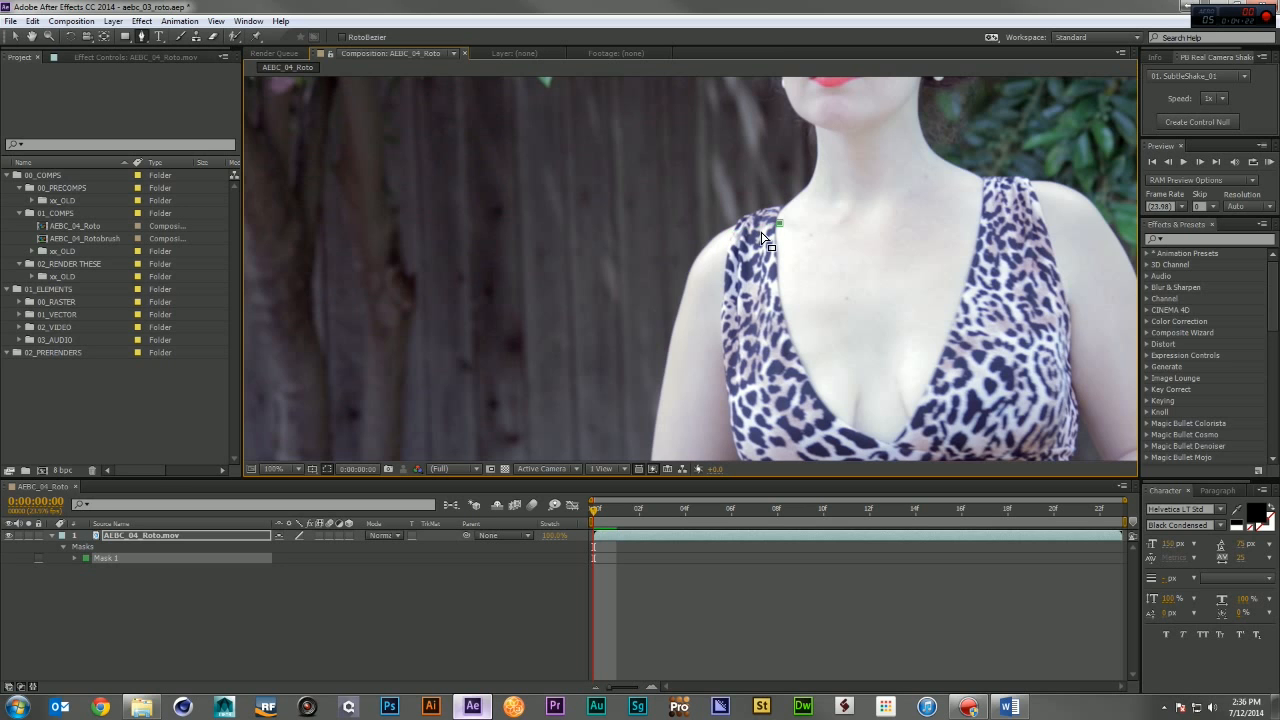
key("Delete")
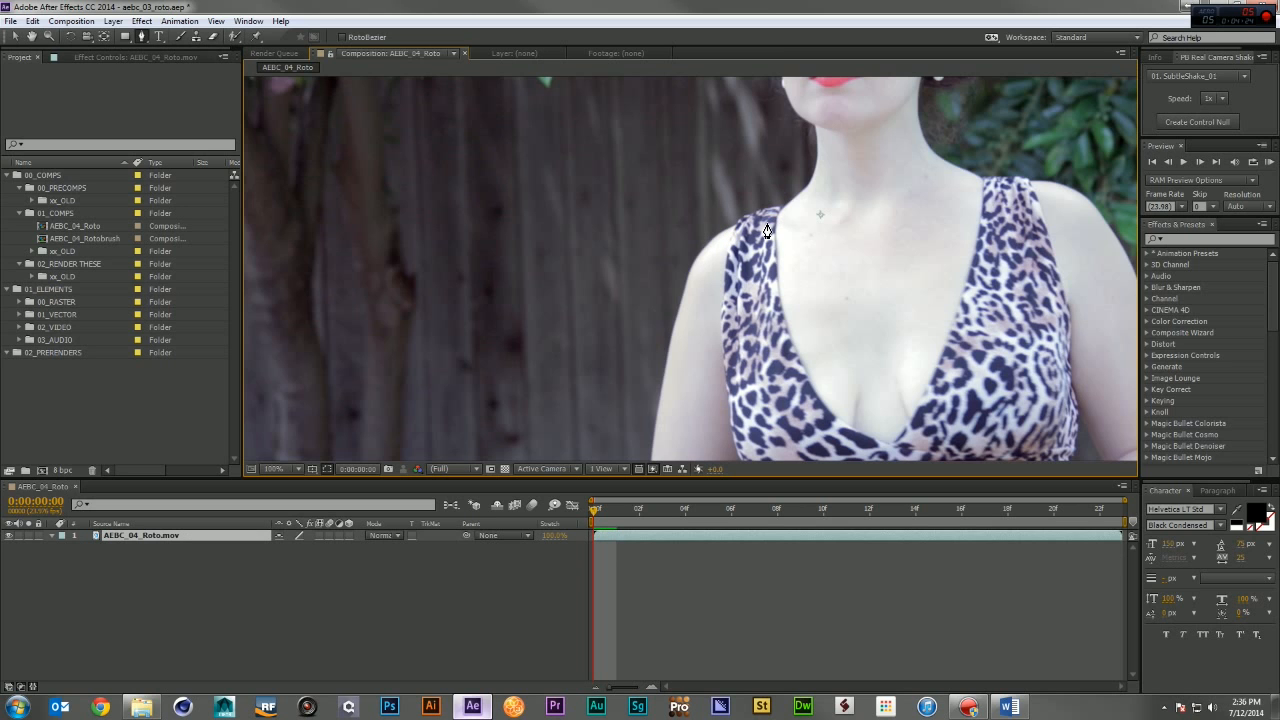
Enable RotoBezier and trace a new Pen mask from the dress strap over the shoulder and down the arm's outer edge to the elbow.
left_click(343, 37)
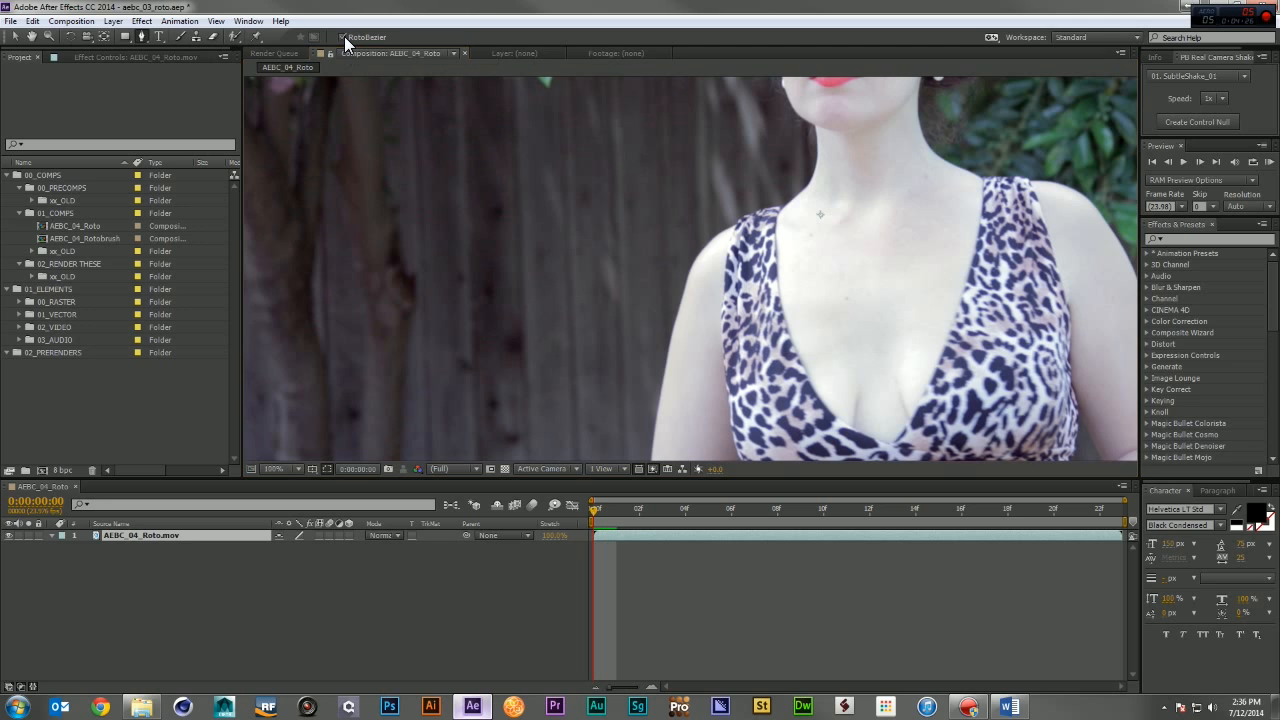
left_click(776, 214)
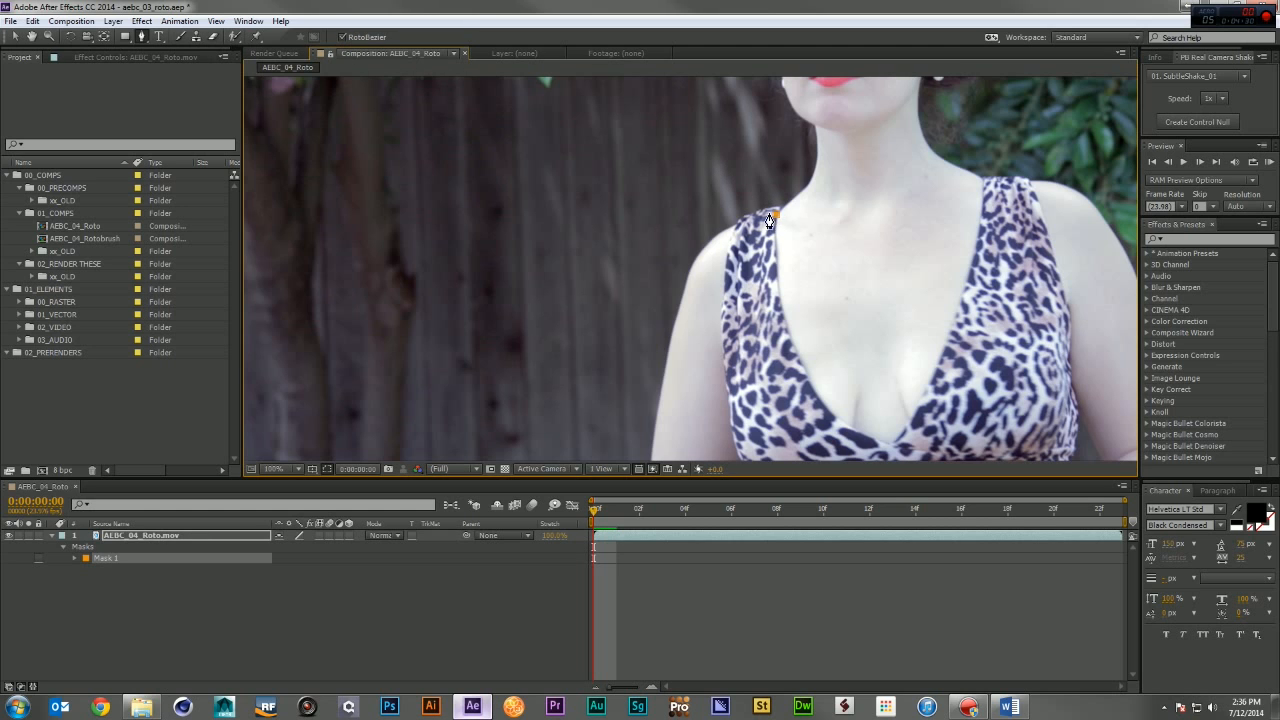
left_click(730, 229)
left_click(697, 255)
left_click(683, 288)
left_click(676, 319)
left_click(657, 422)
left_click_drag(681, 442, 629, 262)
left_click(600, 292)
left_click(594, 326)
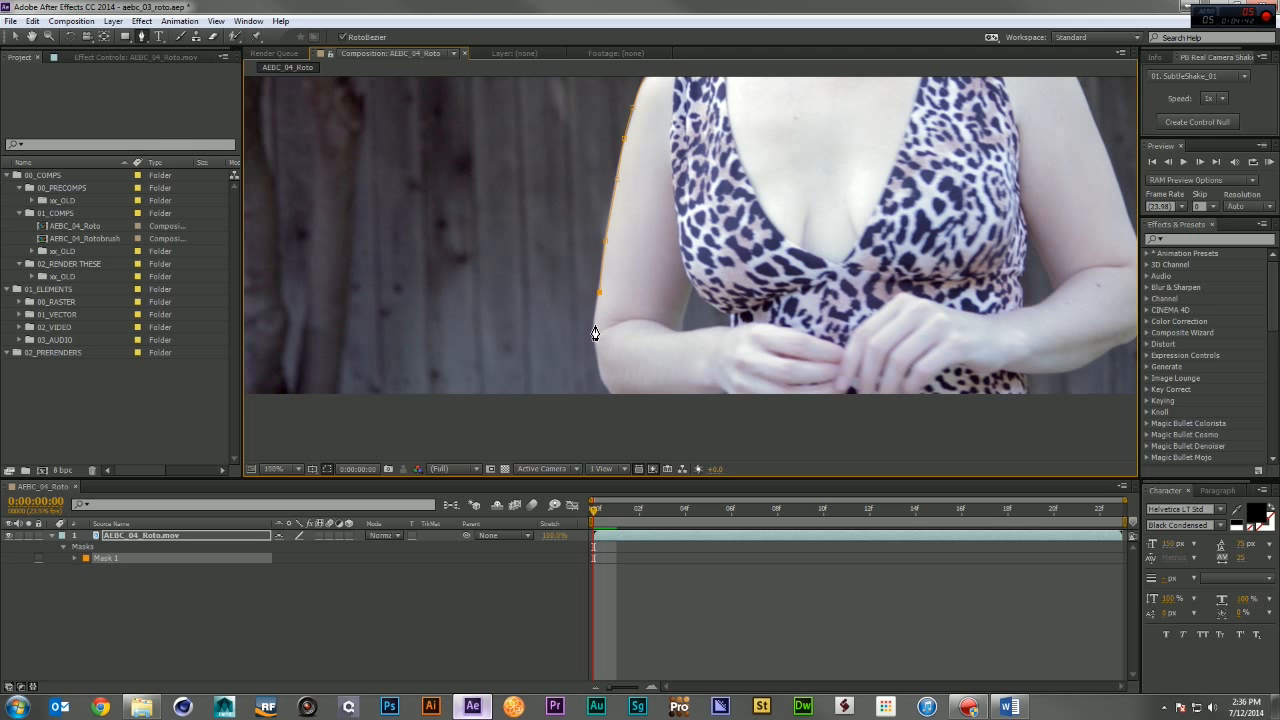
Continue the RotoBezier mask around the elbow, across the forearm and up through the dress toward the strap.
left_click(601, 376)
left_click(641, 383)
left_click(672, 368)
left_click(683, 334)
left_click(683, 314)
scroll(705, 230, "up", 3)
left_click(710, 258)
left_click(717, 192)
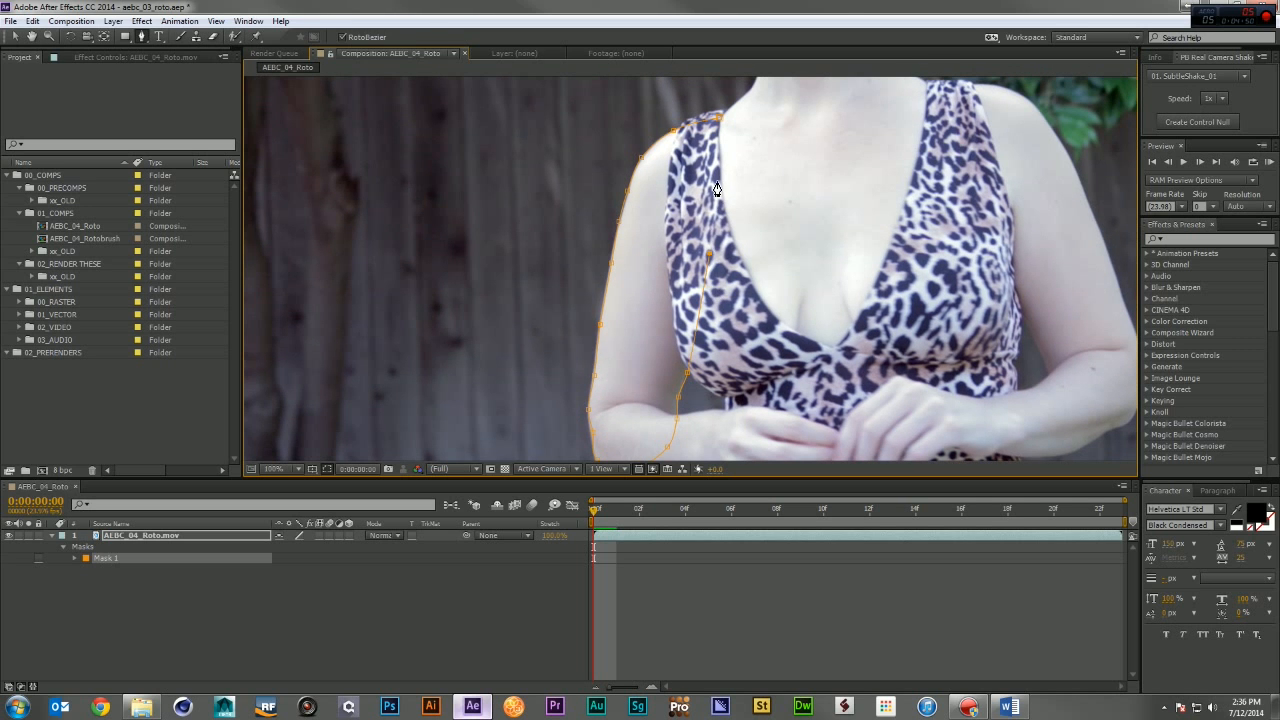
Redo the mask's last points beside the dress strap and close the path at its starting point on the shoulder.
left_click(718, 117)
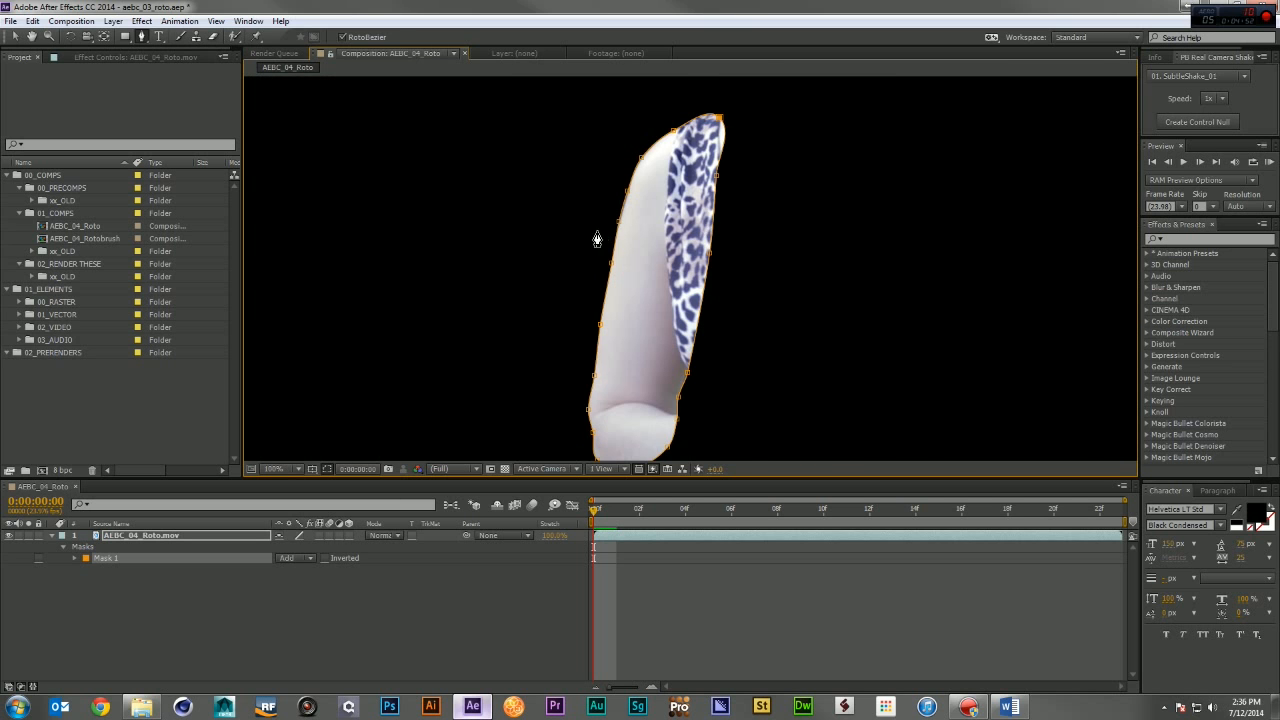
key("ctrl+z")
left_click(725, 131)
key("ctrl+z")
key("ctrl+z")
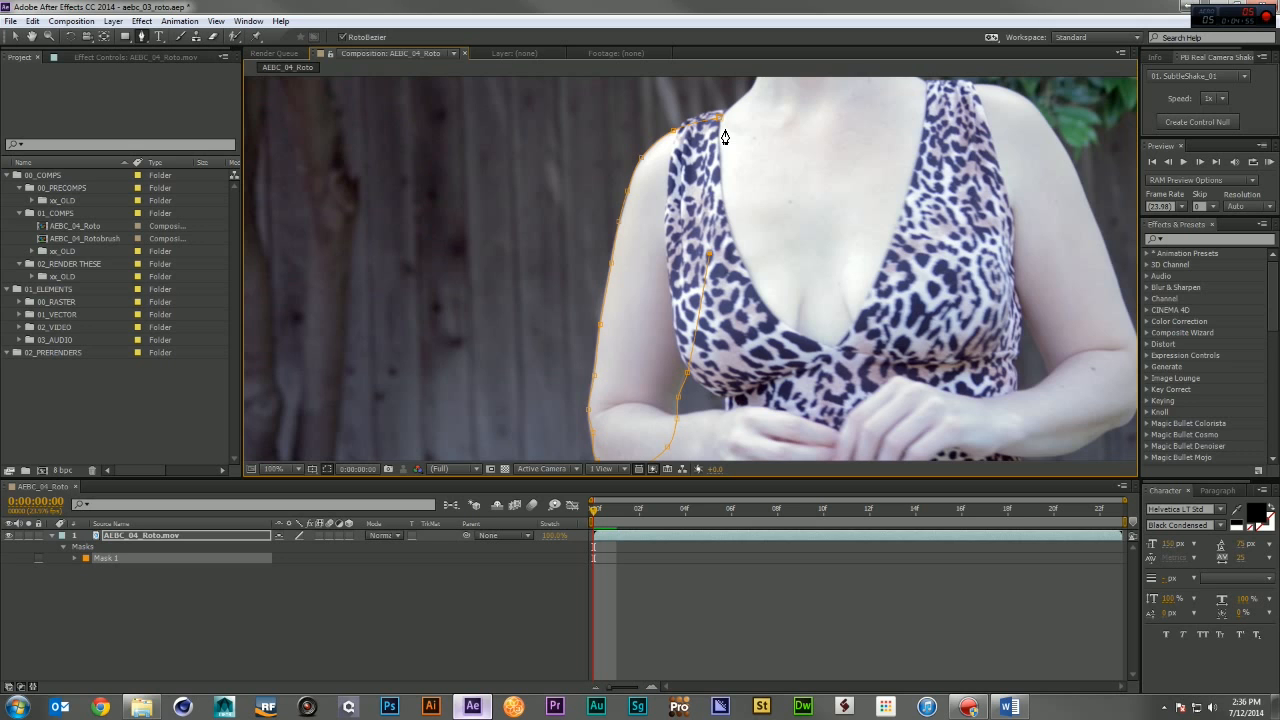
left_click(719, 119)
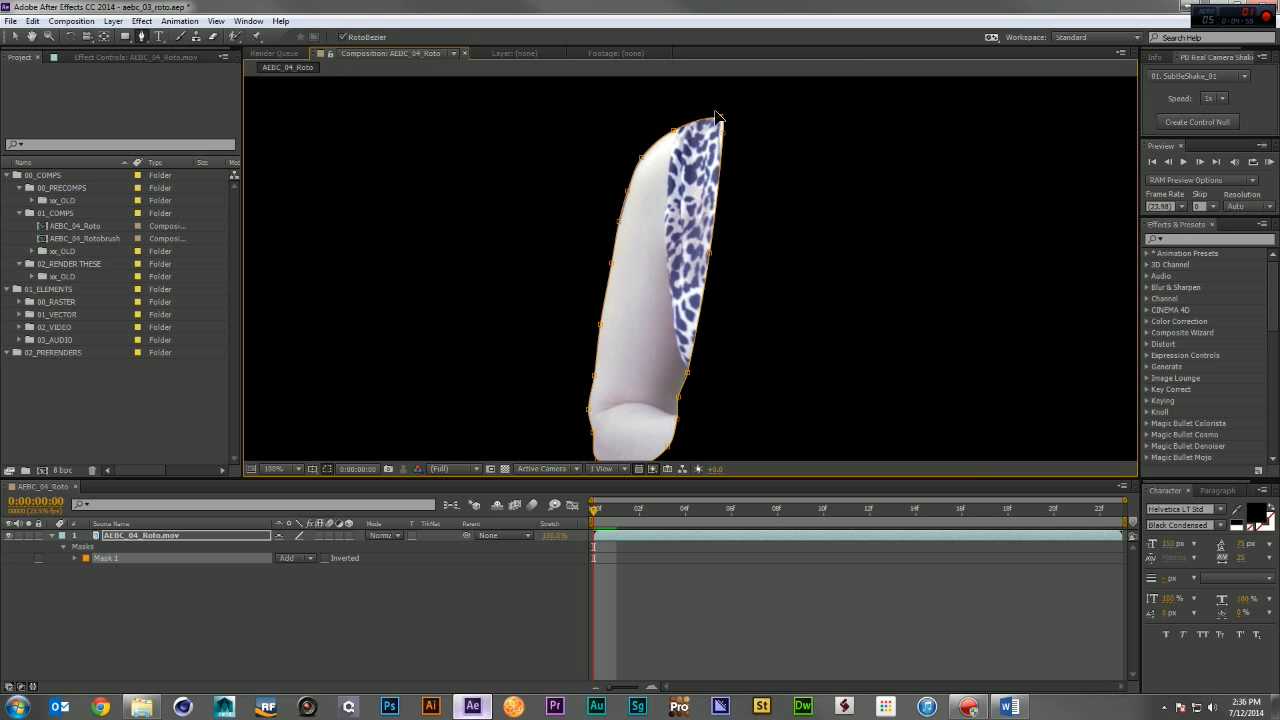
Rename the new mask as Left Upper Arm.
left_click(110, 560)
key("Return")
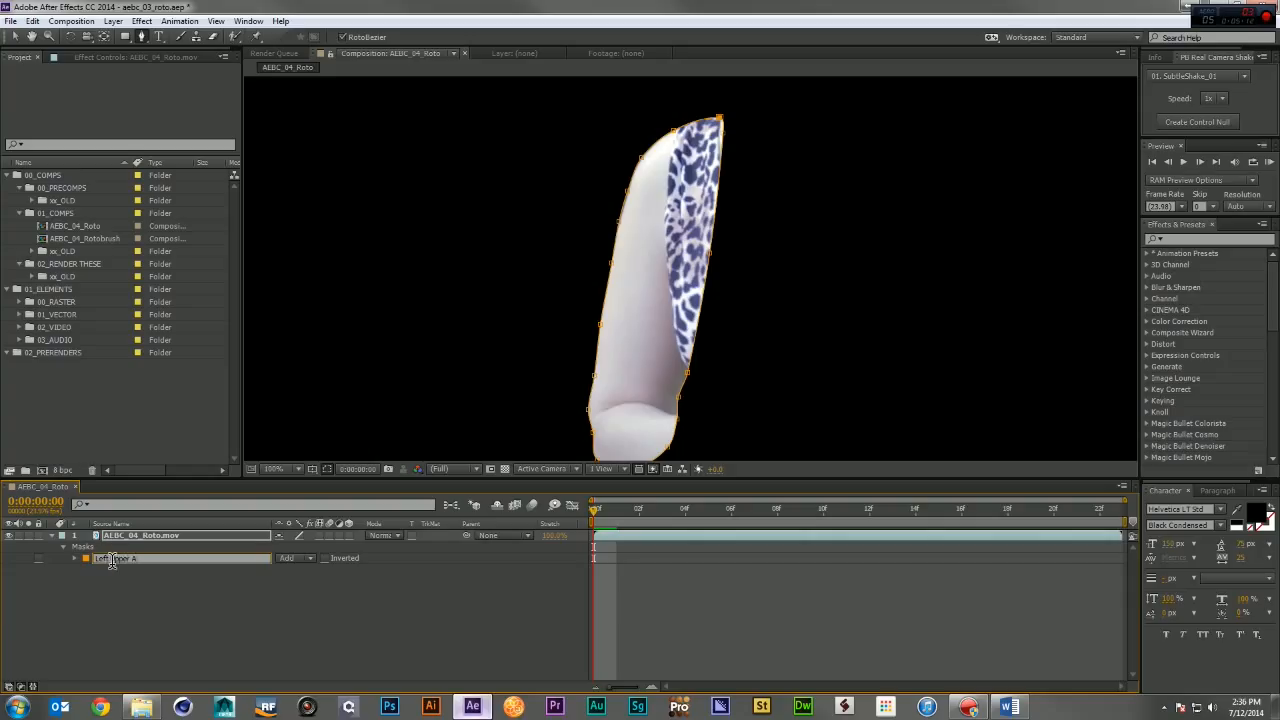
key("Return")
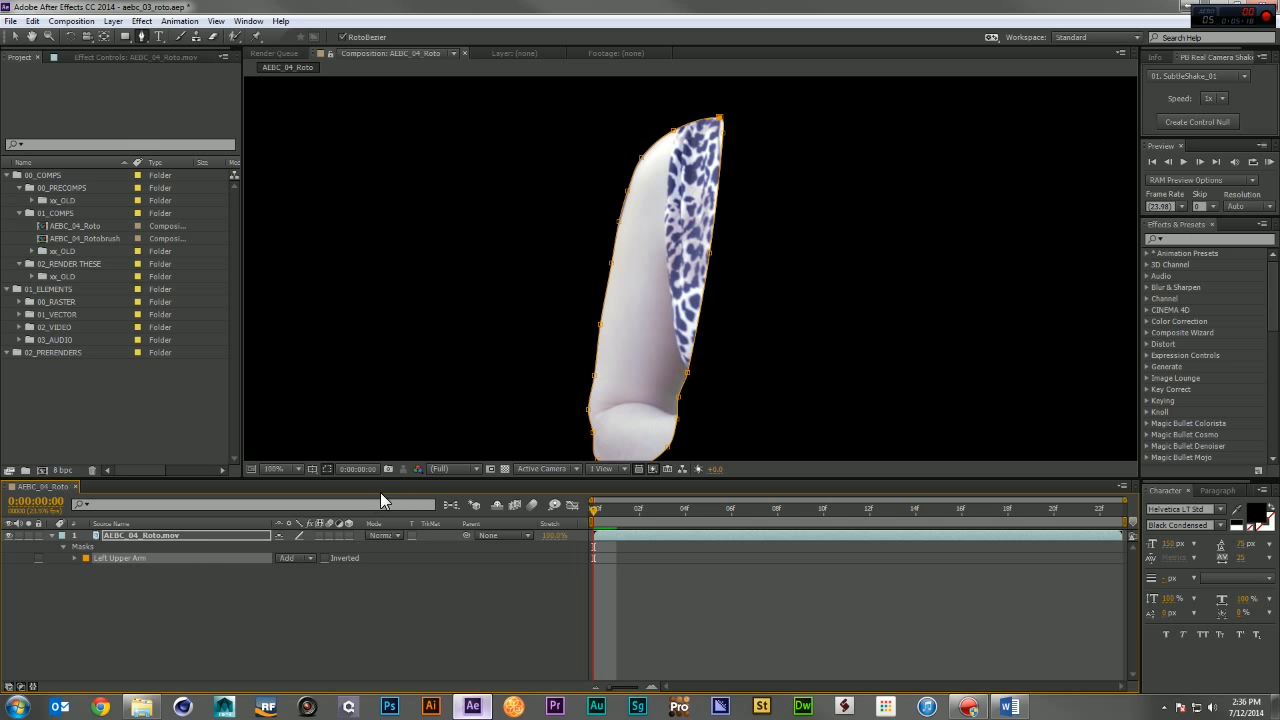
Reveal the Left Upper Arm mask's path property and set the mask mode to None.
key("m")
left_click_drag(688, 516, 558, 530)
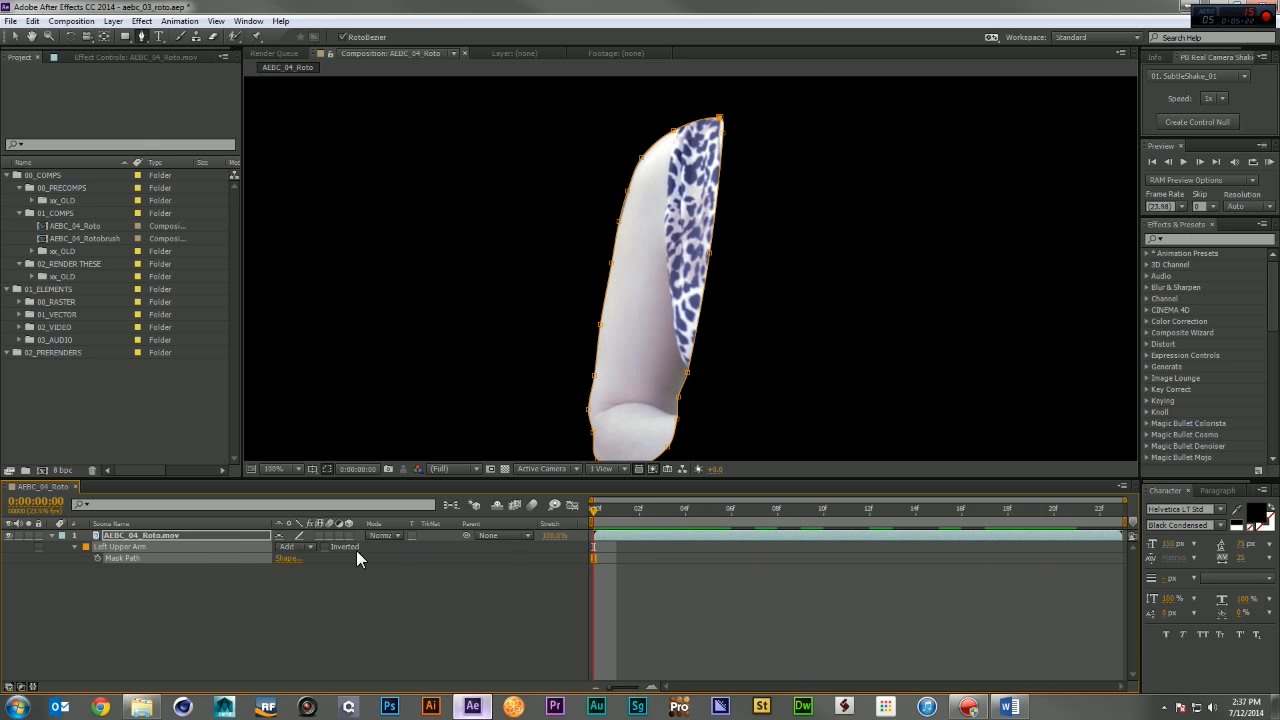
left_click(188, 536)
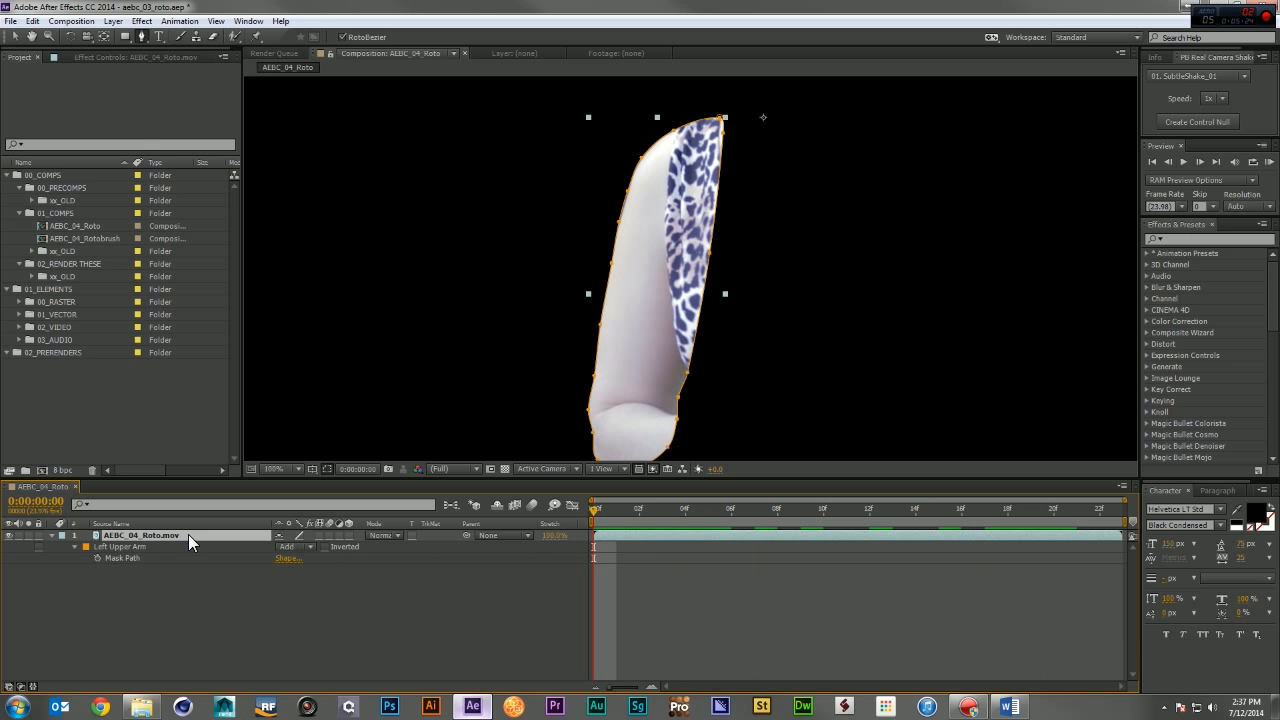
left_click(289, 547)
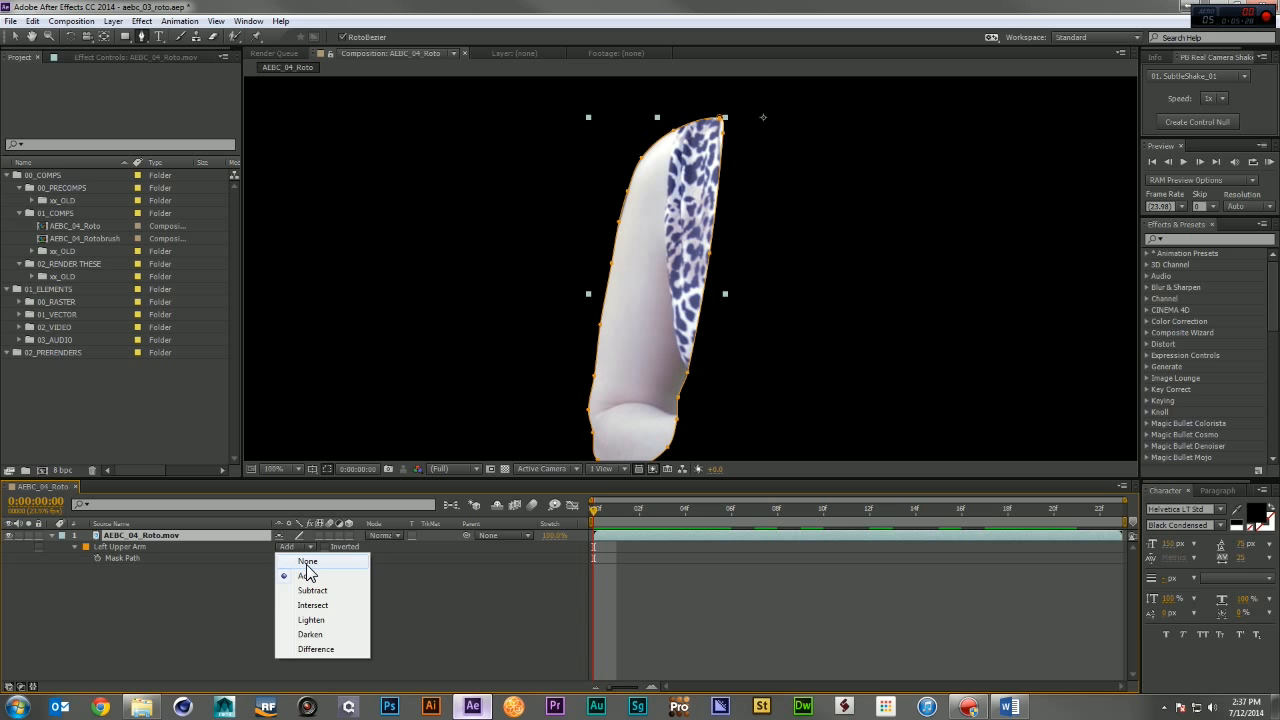
left_click(307, 561)
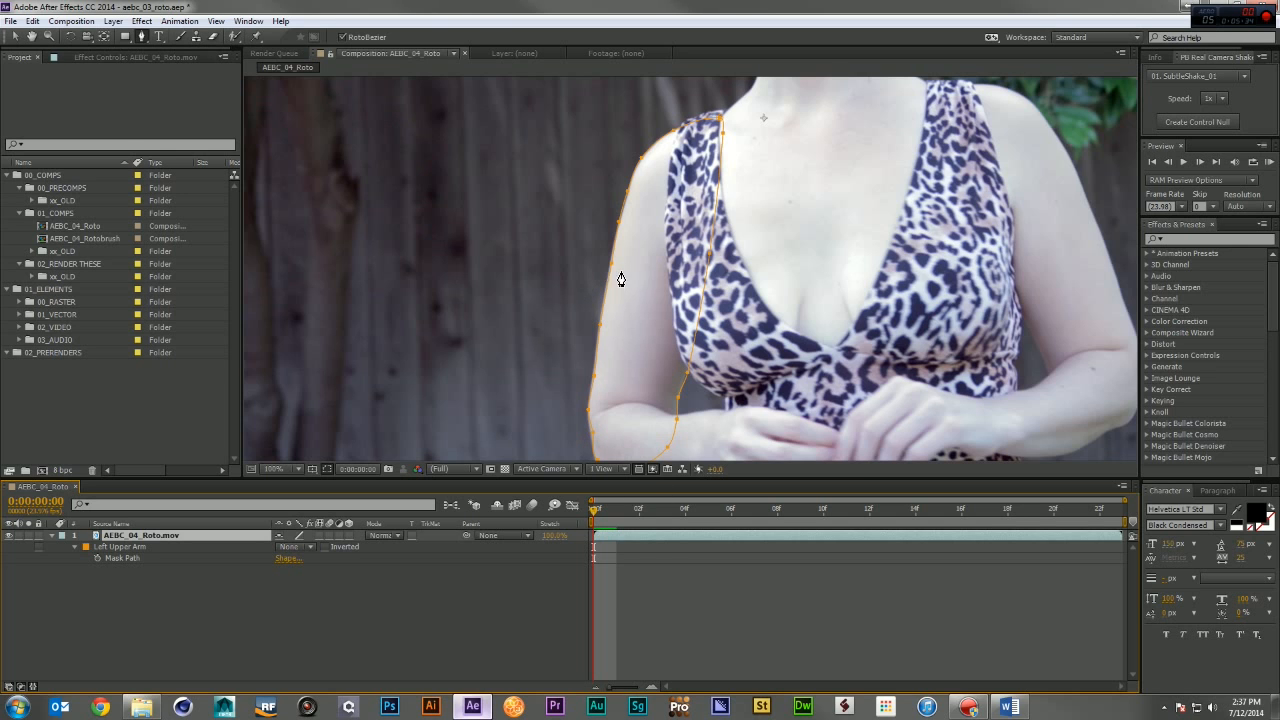
Start keyframing the Mask Path at frame 0 and fit the mask's outer edge to the arm at frame 6.
left_click(98, 558)
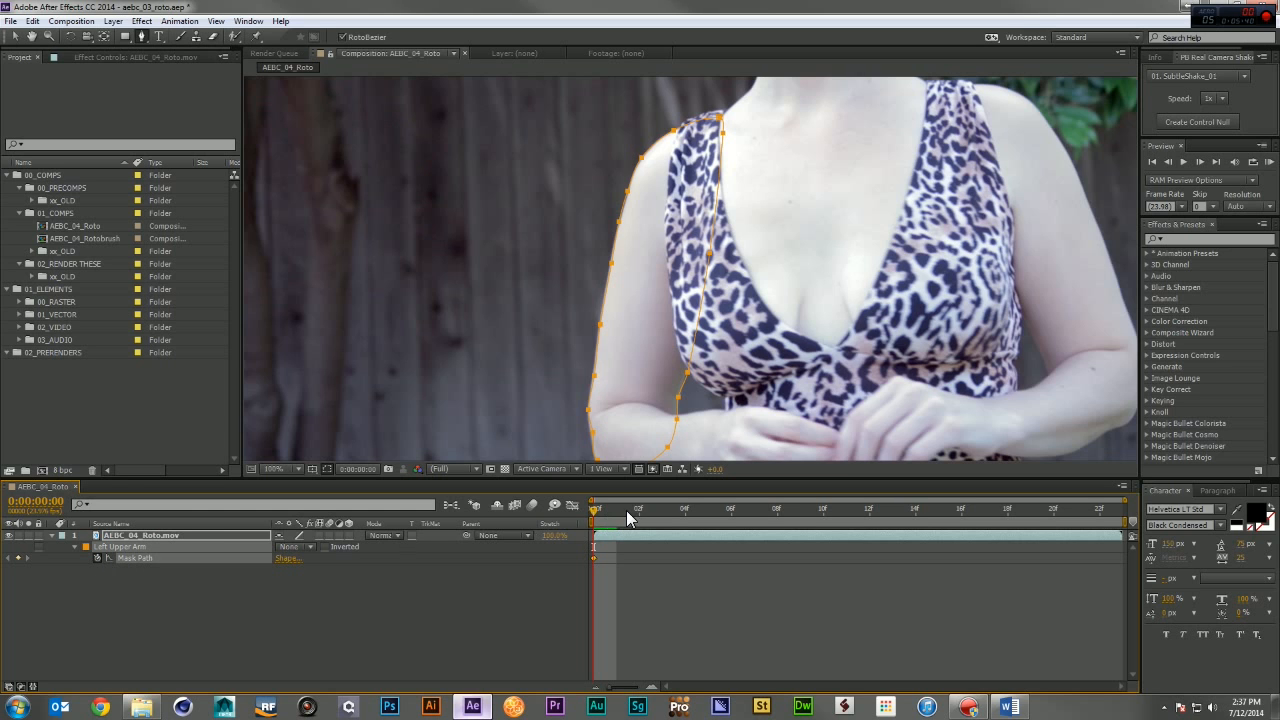
left_click_drag(606, 508, 730, 520)
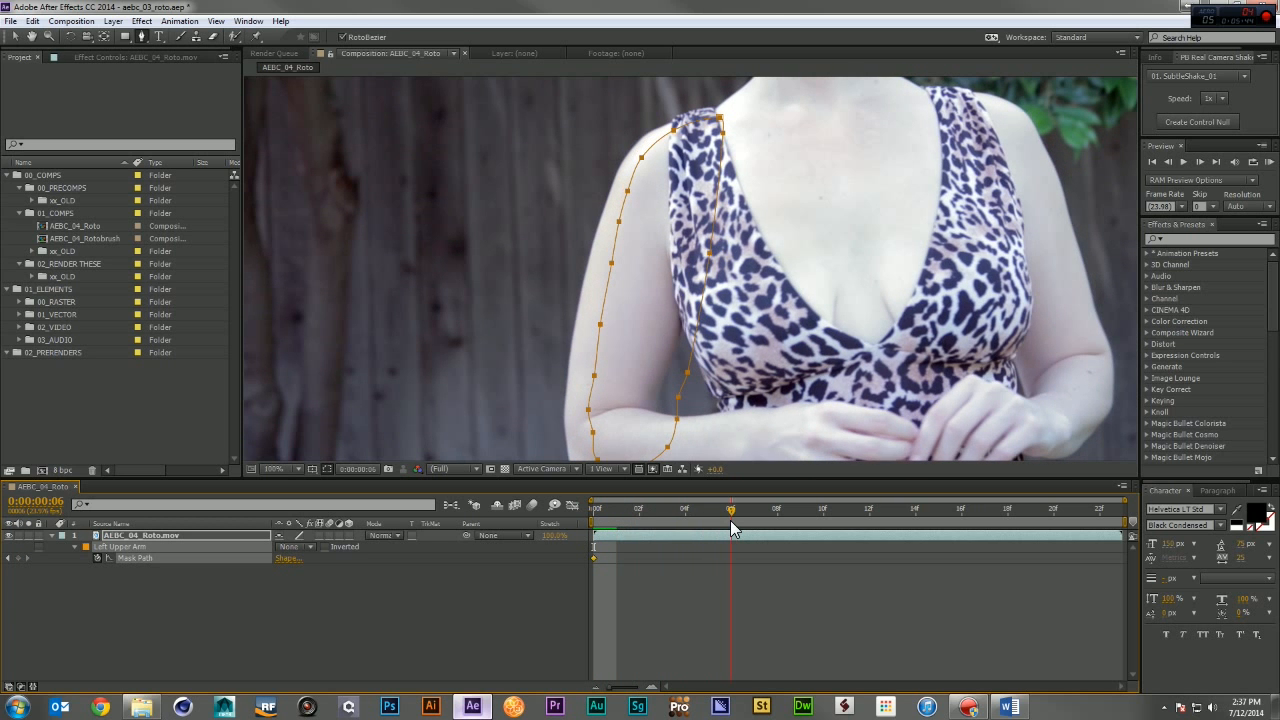
key("v")
left_click_drag(626, 194, 611, 185)
key("space")
left_click_drag(630, 297, 646, 251)
left_click_drag(628, 196, 538, 462)
left_click_drag(598, 412, 588, 418)
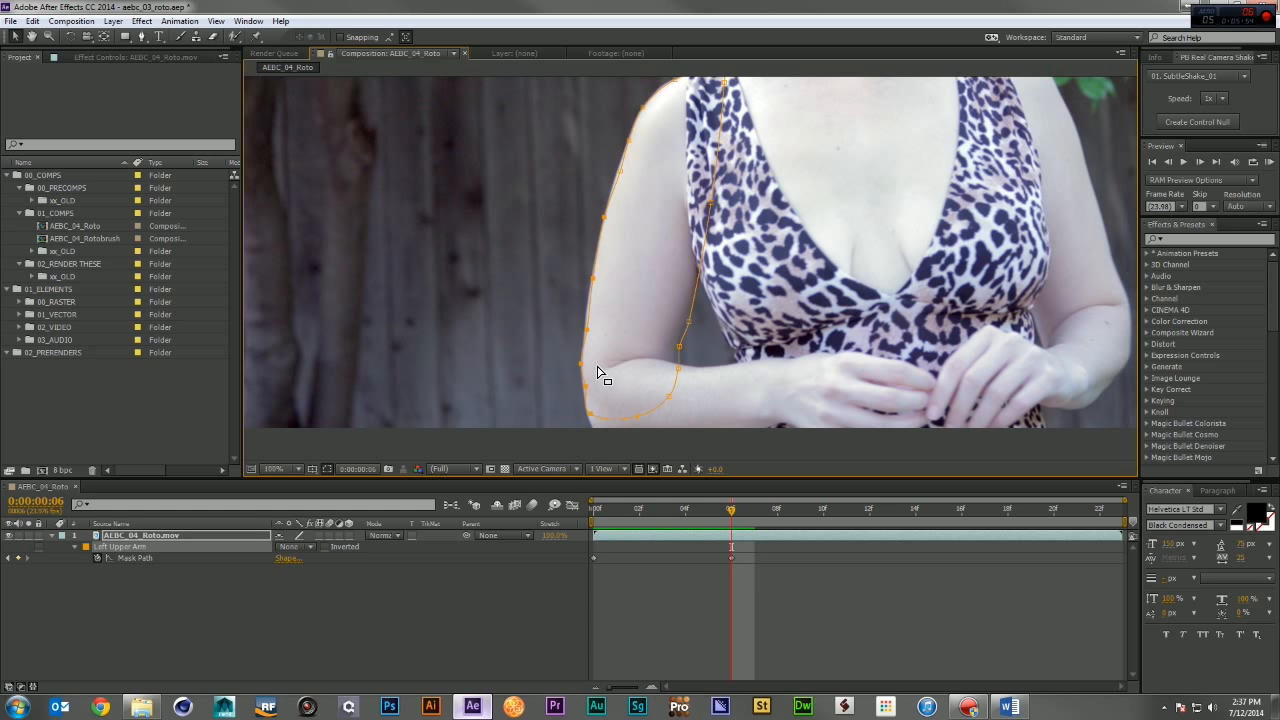
left_click(579, 325)
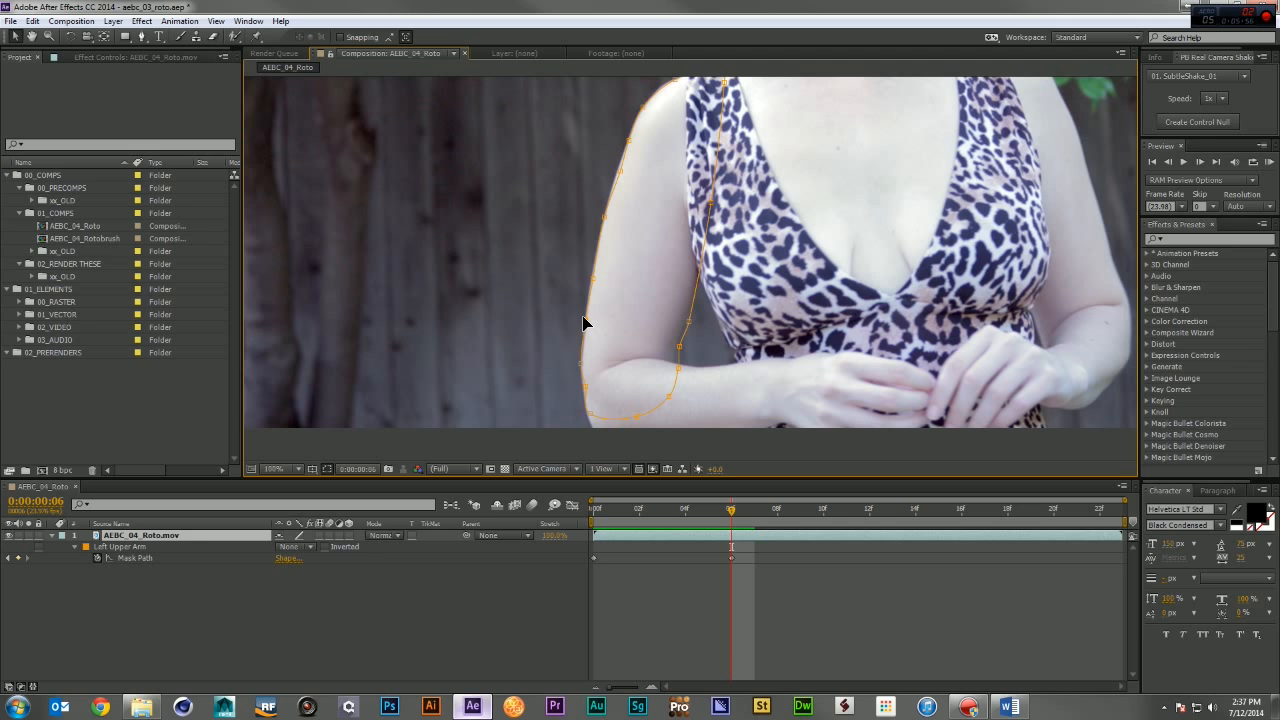
Adjust the mask's inner-edge and elbow points to follow the arm at frame 6.
left_click_drag(734, 228, 660, 368)
left_click(677, 335)
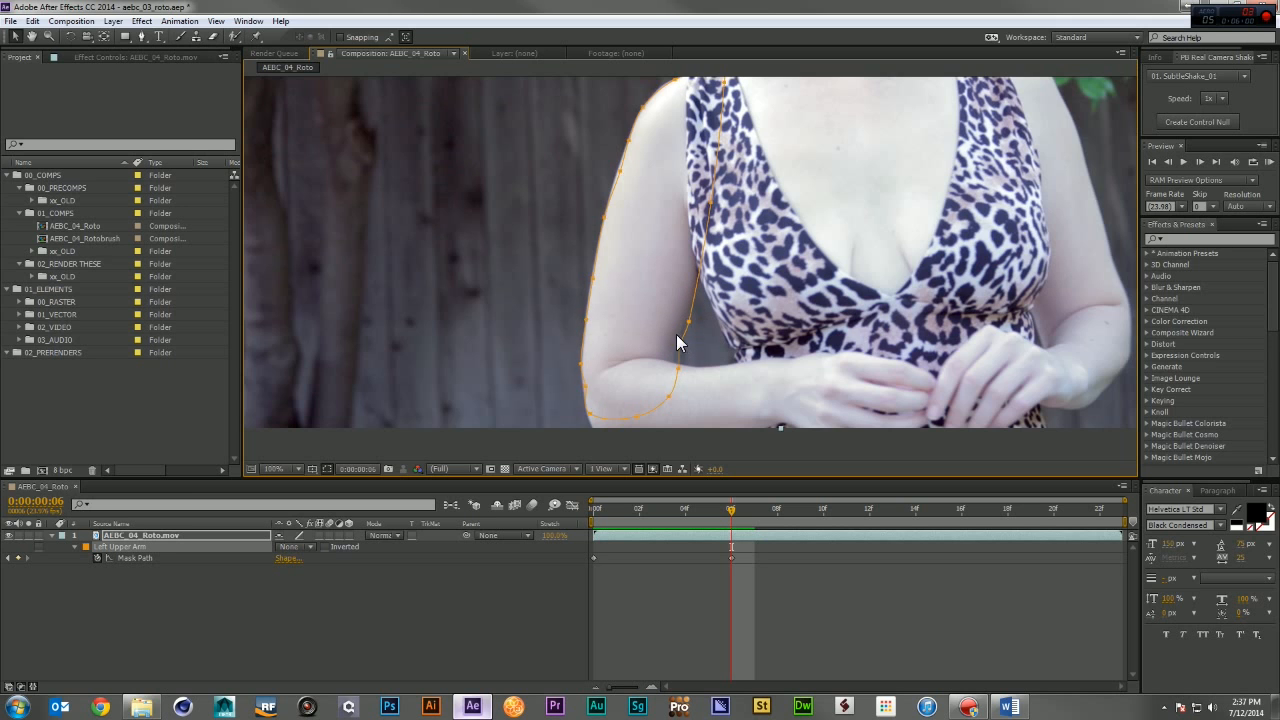
left_click(711, 202)
left_click_drag(739, 190, 677, 334)
left_click_drag(689, 360, 664, 396)
left_click_drag(590, 412, 596, 432)
left_click(596, 432)
At frame 3, nudge the entire Left Upper Arm mask slightly down to line up with the shoulder and arm.
left_click(662, 508)
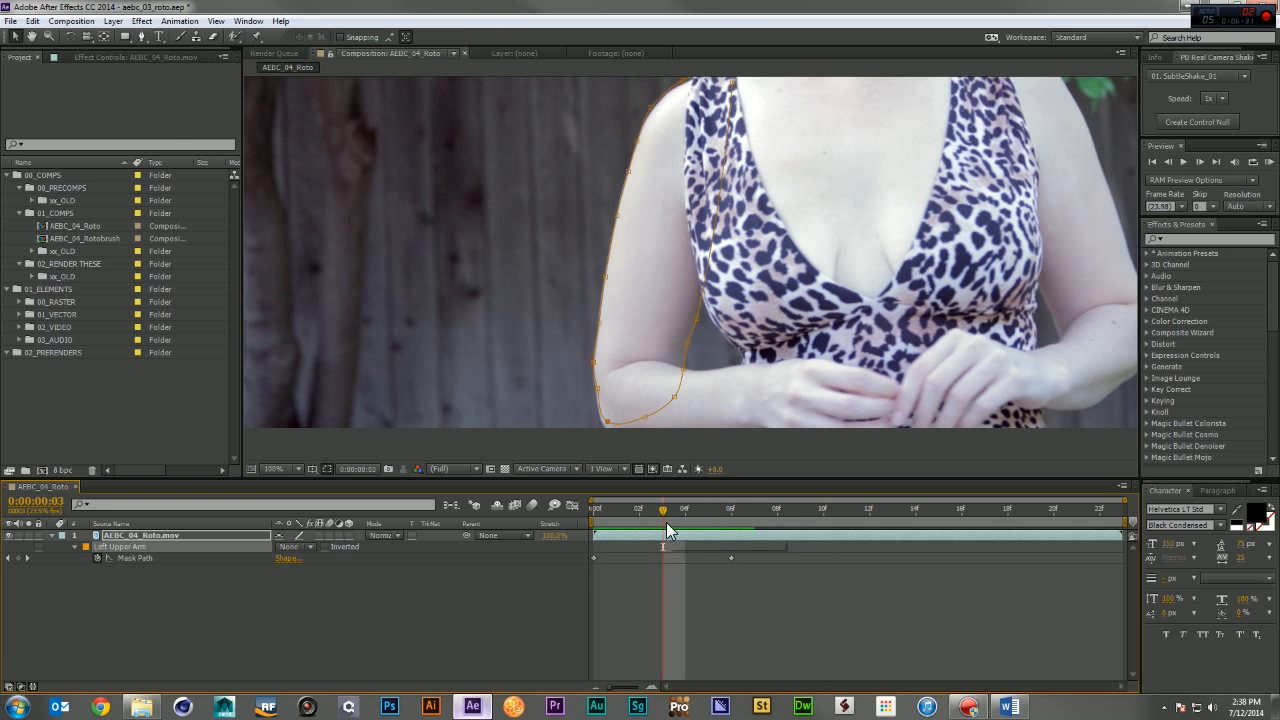
scroll(716, 340, "up", 2)
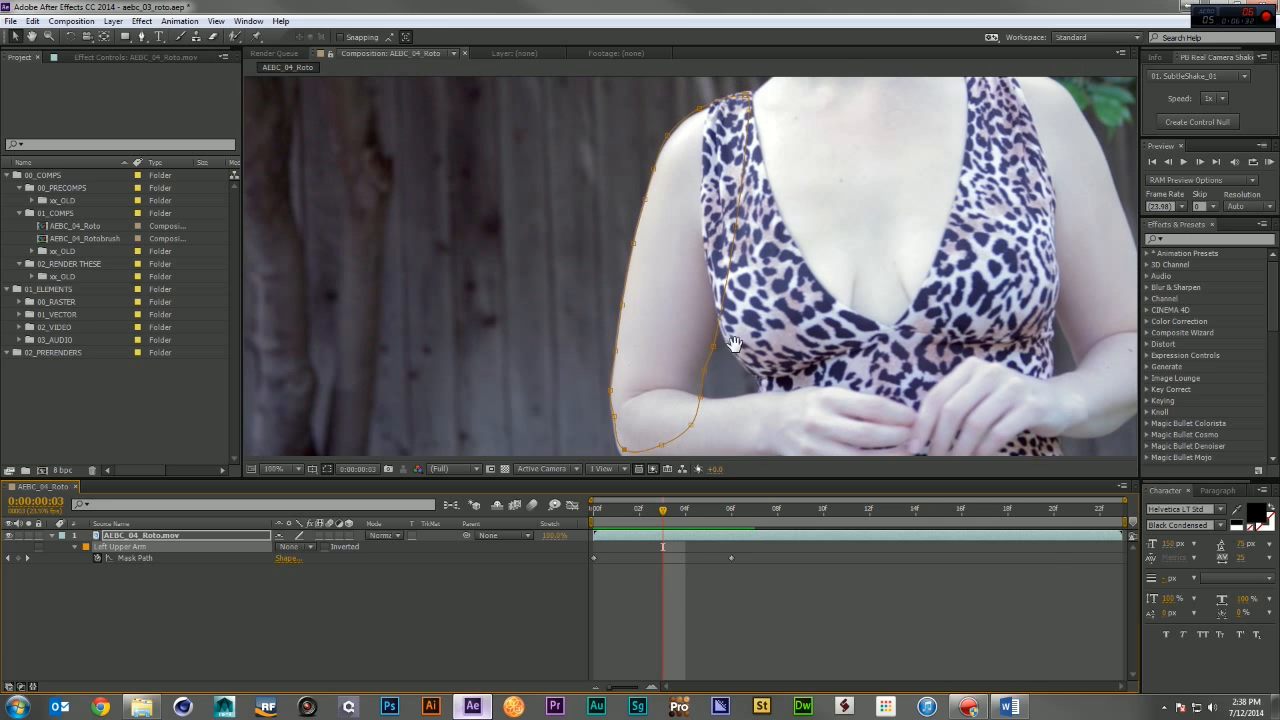
double_click(744, 99)
key("Down")
key("Down")
key("Down")
key("Down")
key("Down")
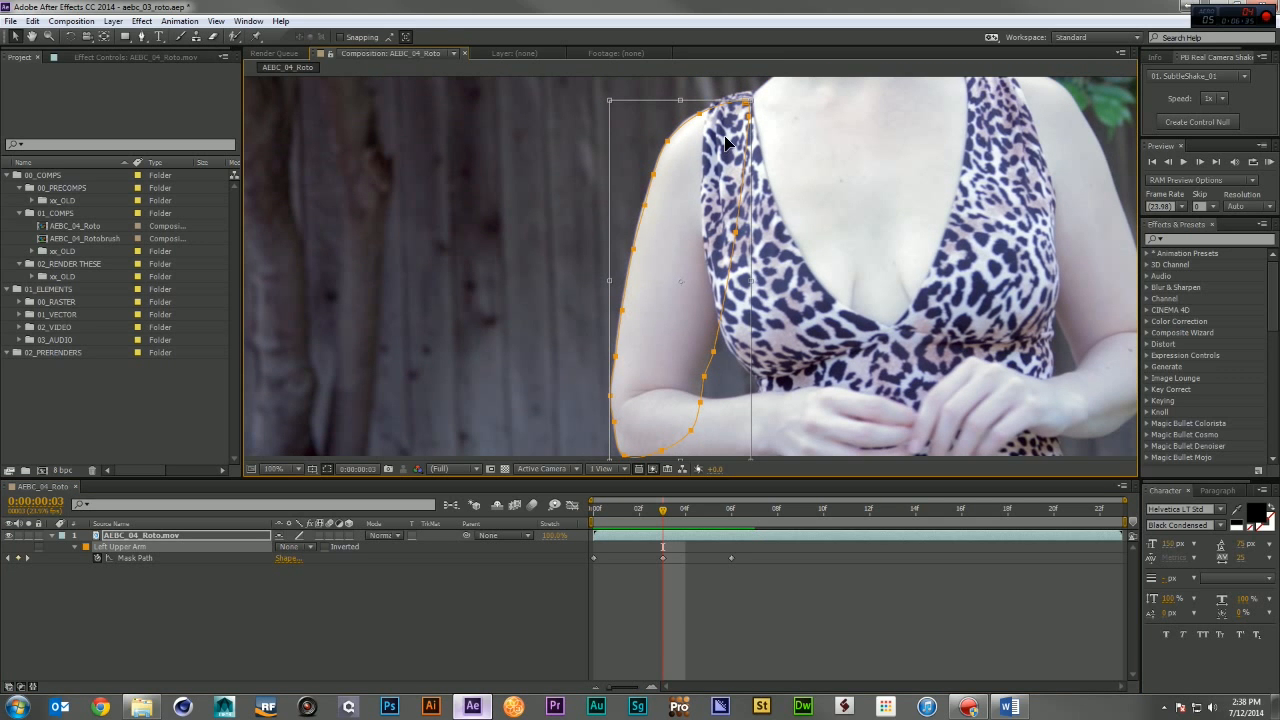
key("Up")
key("Up")
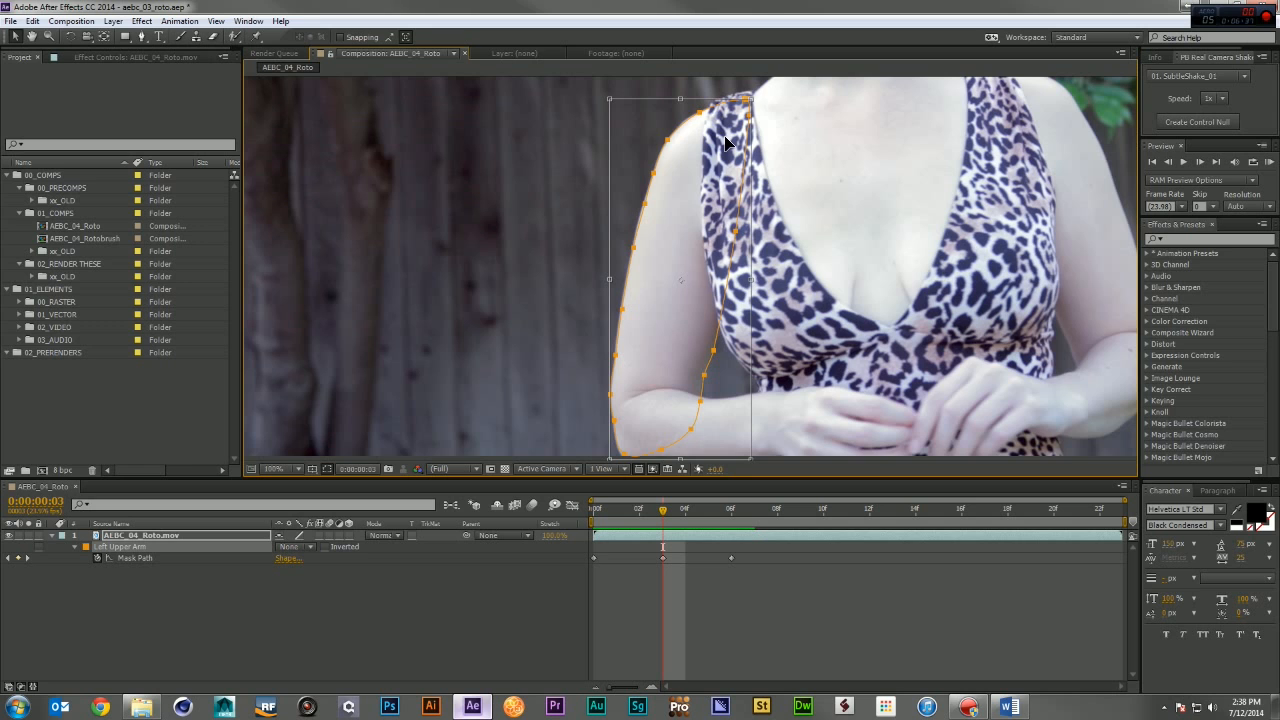
key("Return")
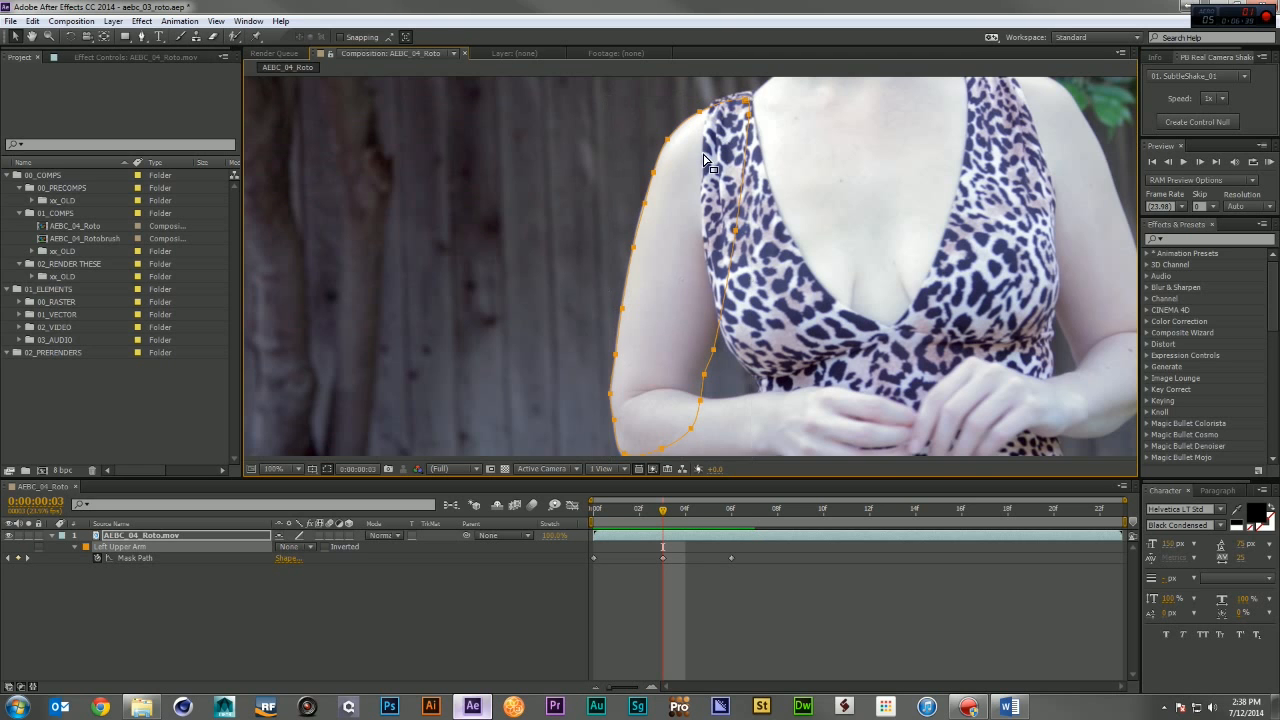
At frame 1, adjust the Left Upper Arm mask's points to line up with the shoulder, outer arm and elbow.
left_click_drag(671, 354, 663, 277)
left_click_drag(731, 241, 657, 378)
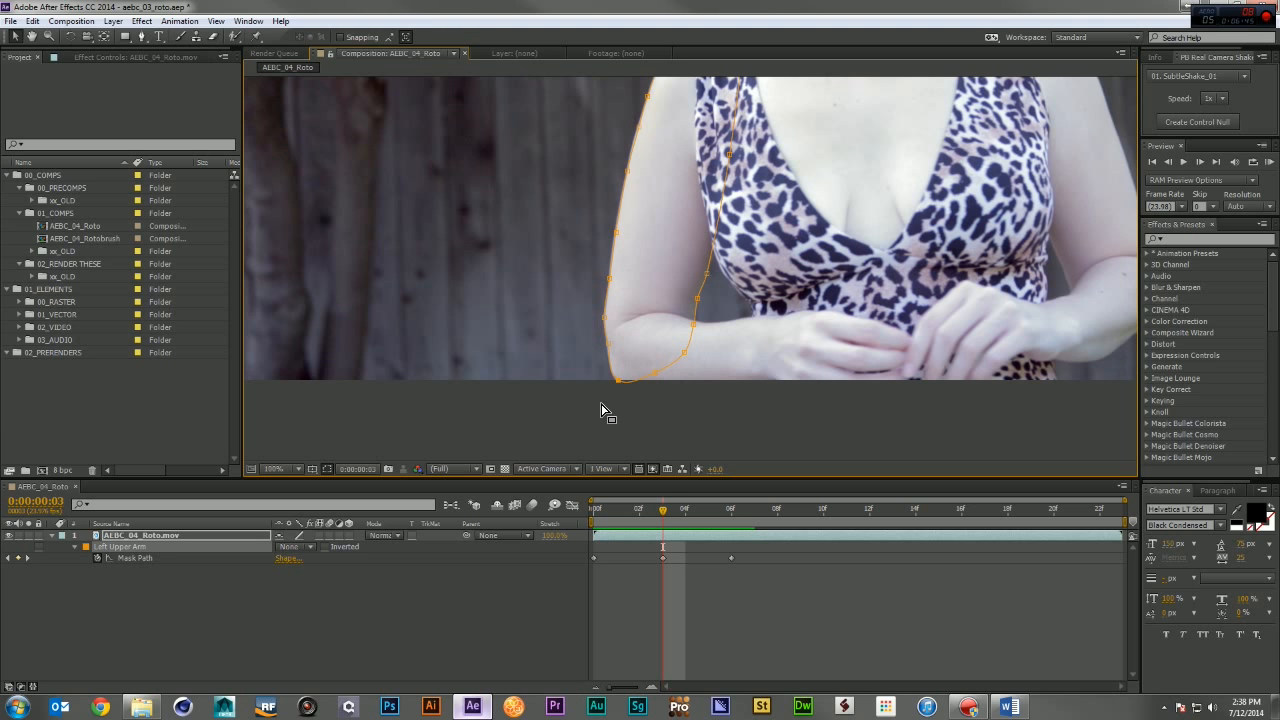
left_click_drag(662, 505, 615, 507)
key("space")
left_click_drag(651, 262, 649, 329)
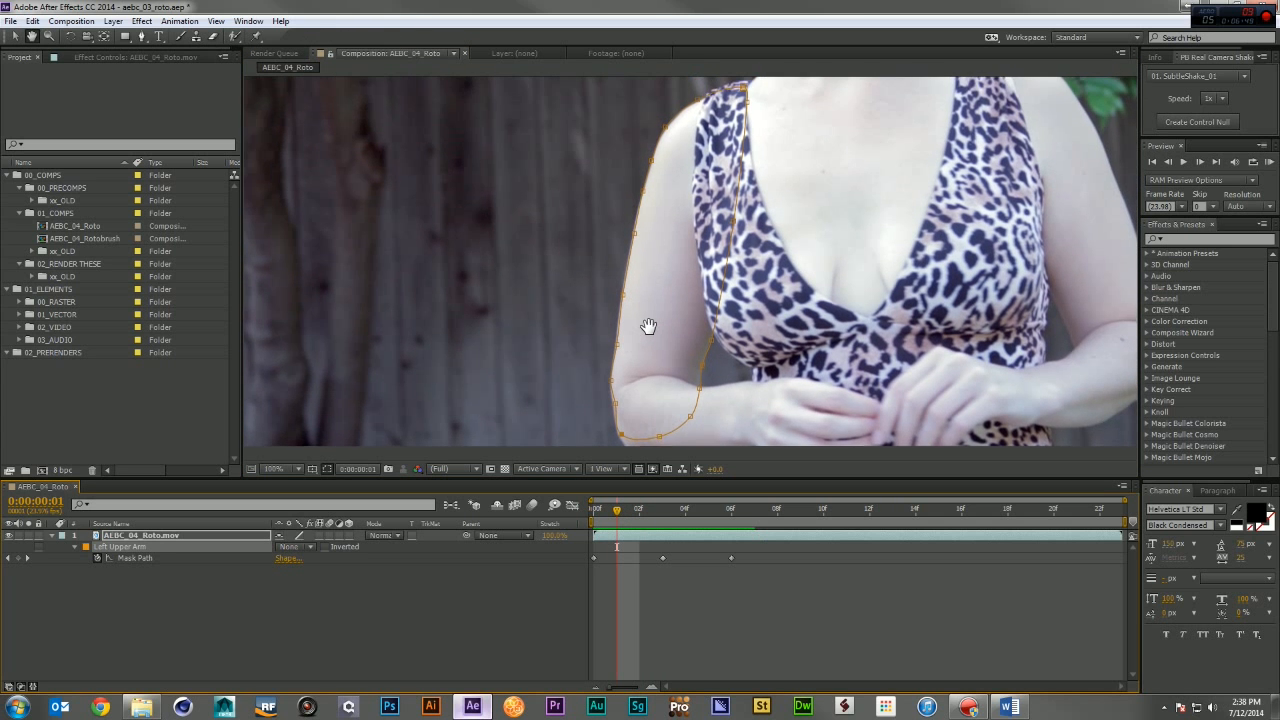
left_click_drag(778, 91, 635, 203)
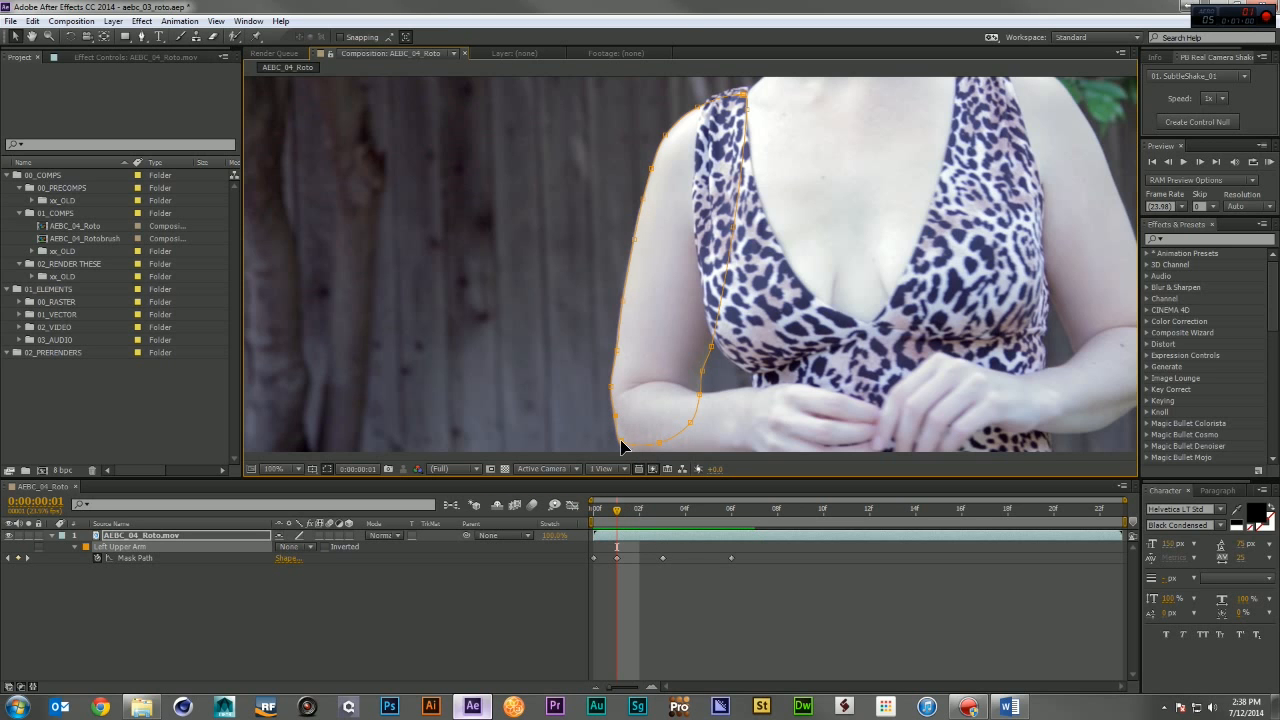
Check the mask through frame 6, and at frame 12 move the entire Left Upper Arm mask onto the arm.
left_click(638, 510)
left_click_drag(640, 506, 704, 514)
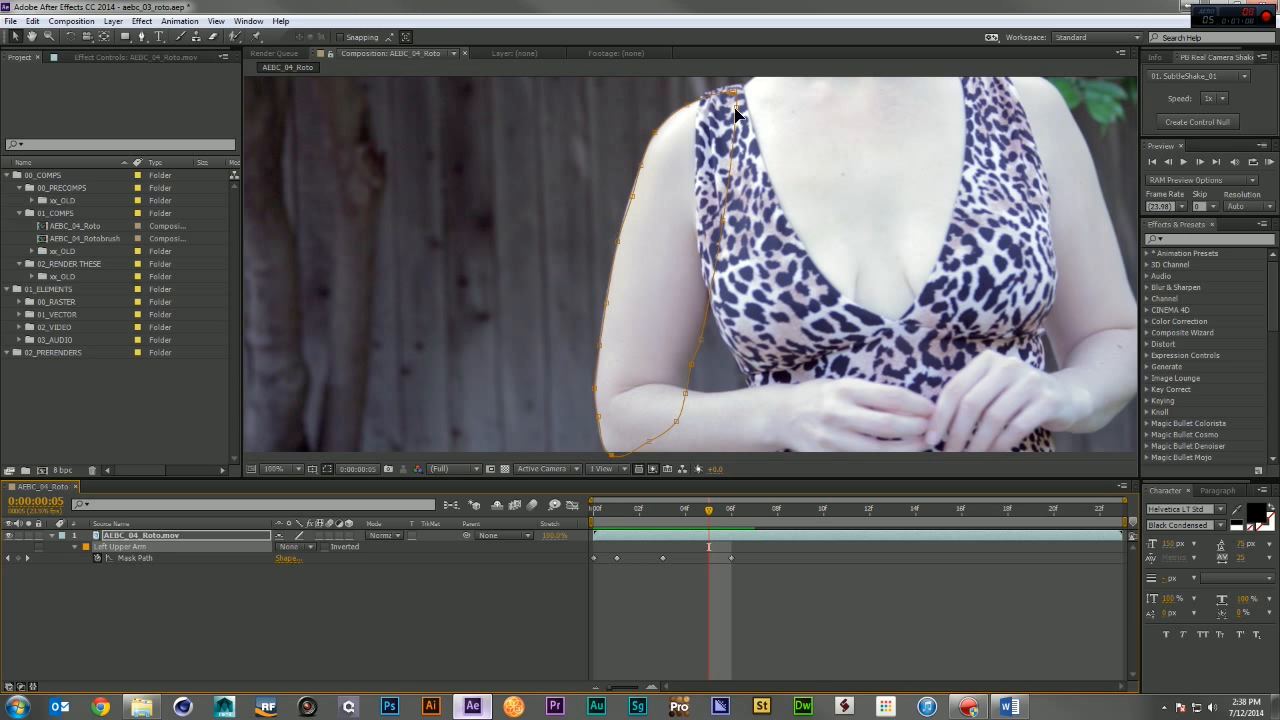
left_click_drag(694, 510, 736, 516)
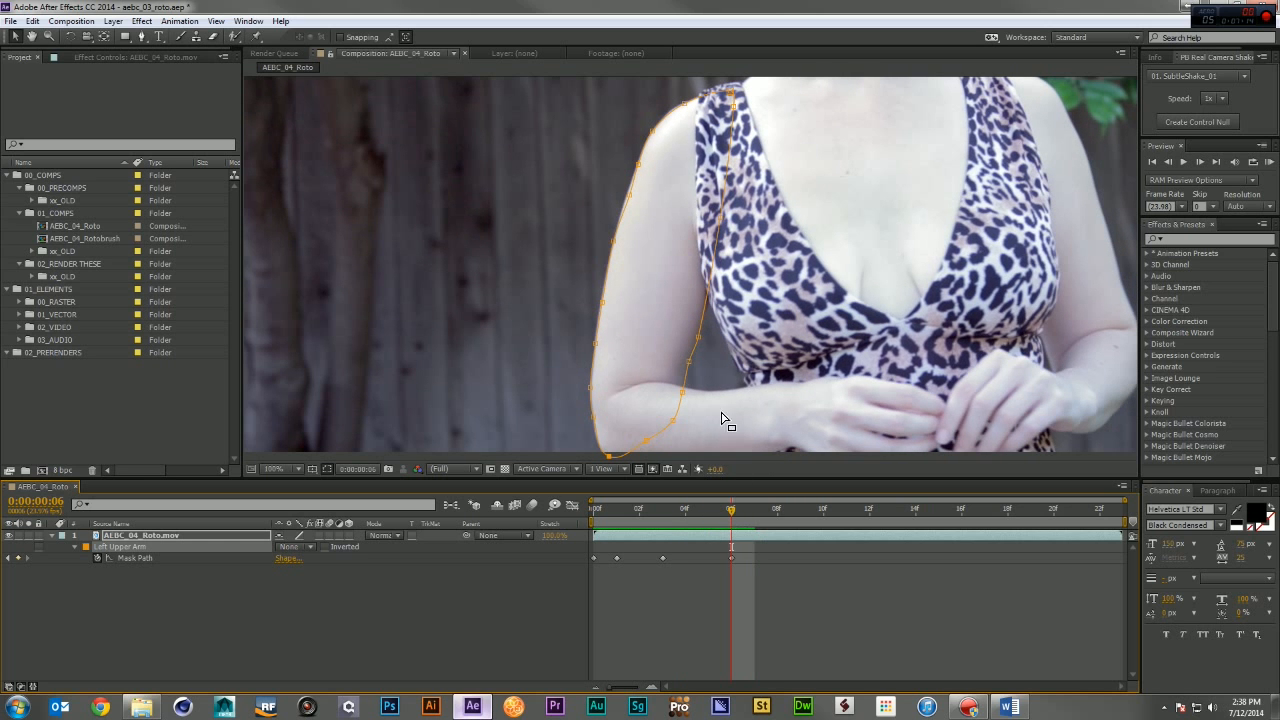
left_click_drag(640, 184, 607, 214)
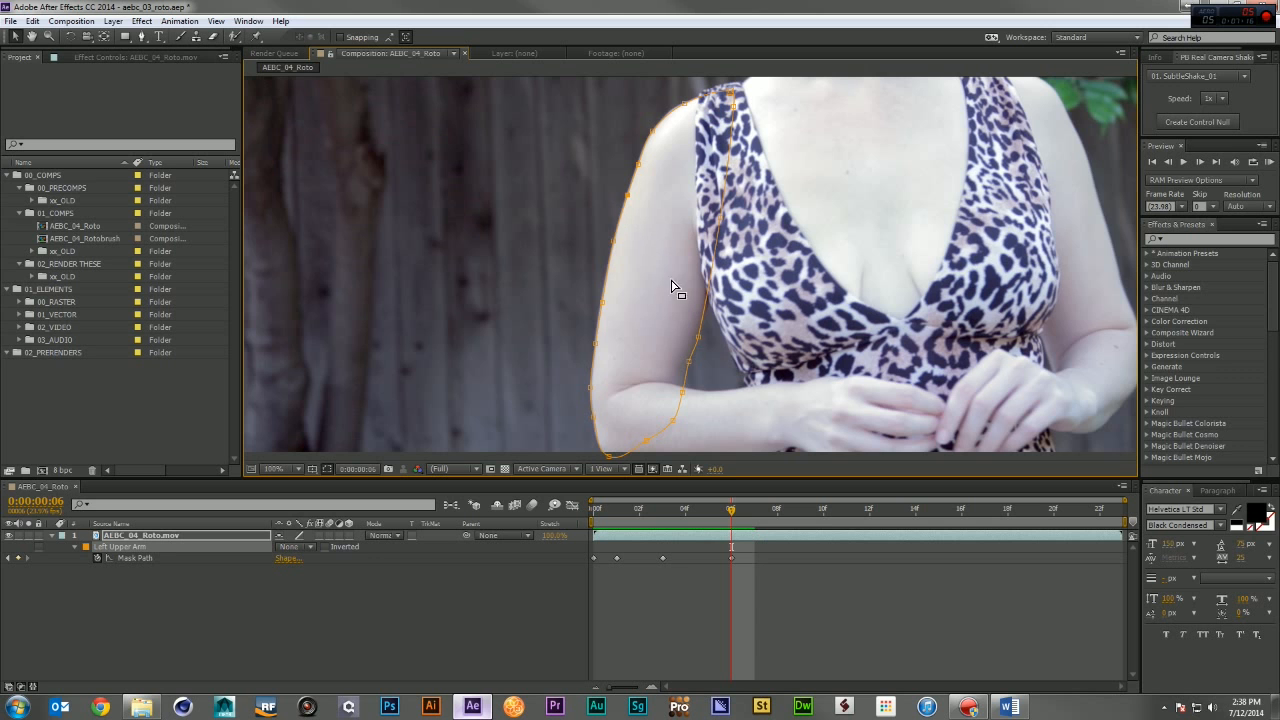
left_click_drag(704, 514, 734, 520)
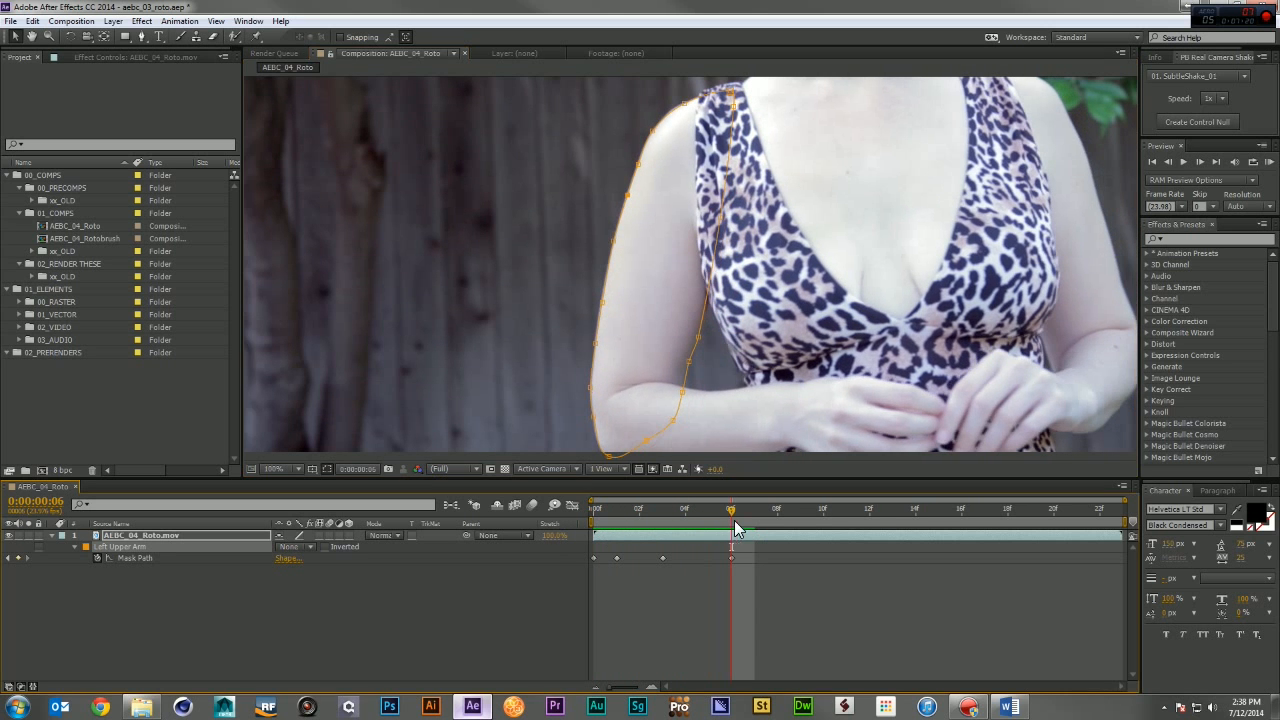
left_click(868, 512)
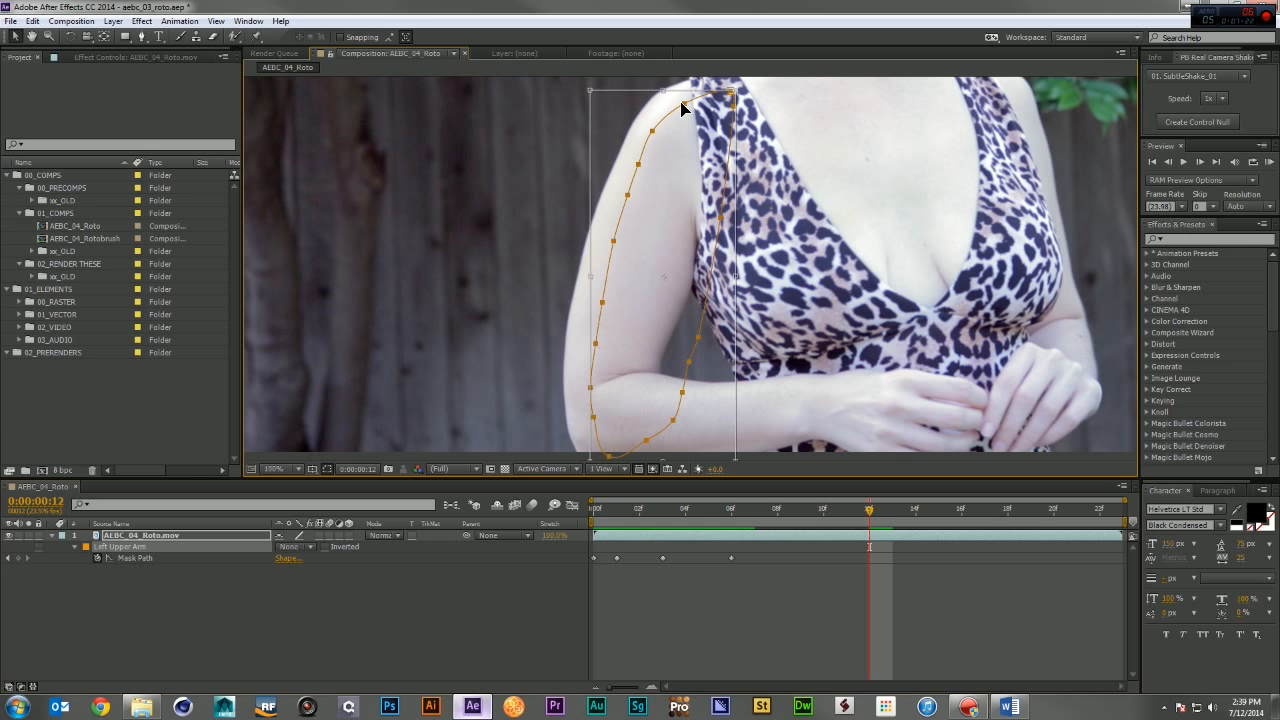
left_click_drag(663, 206, 649, 191)
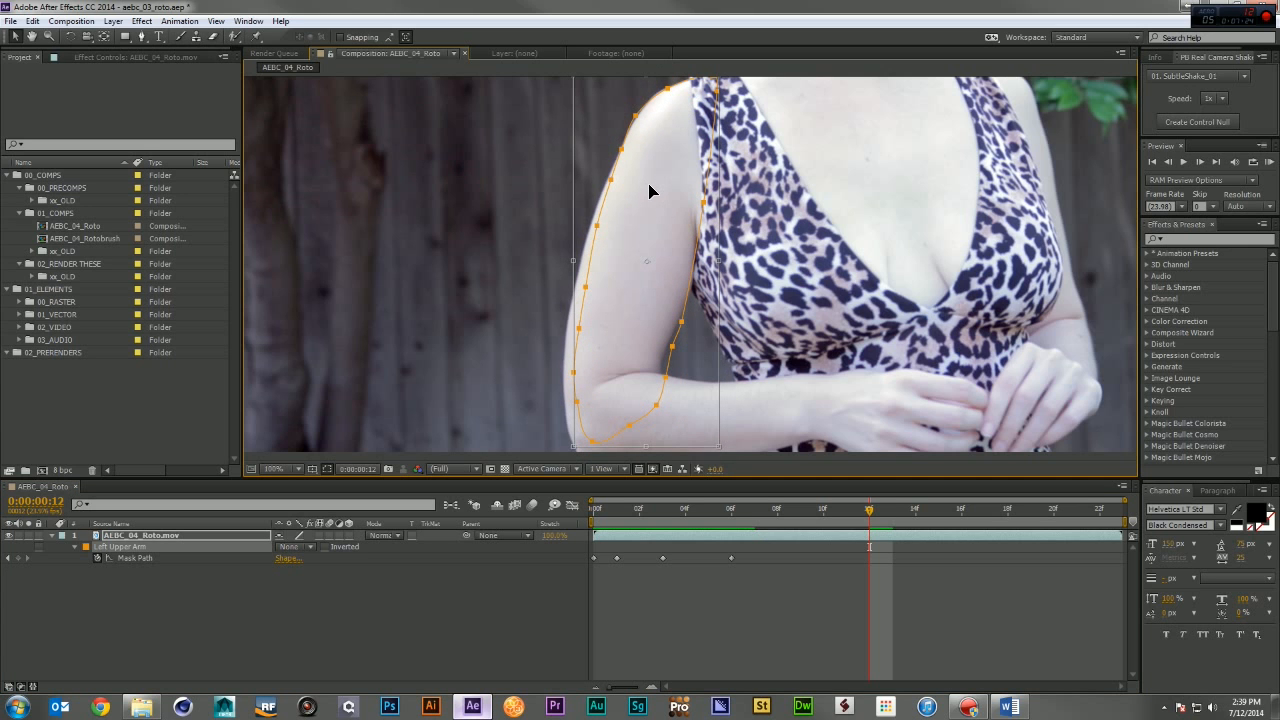
left_click(650, 195)
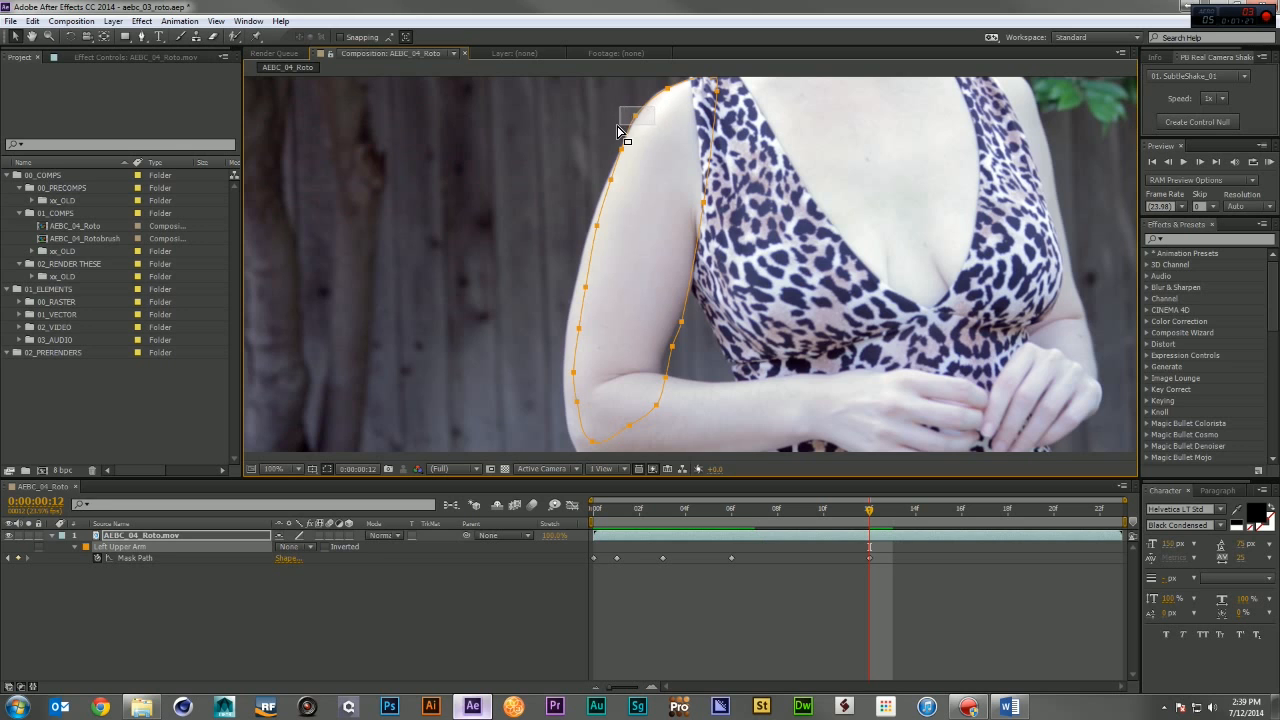
At frame 12, fit the mask's outer-edge and lower elbow points to the arm's outline.
left_click_drag(648, 166, 522, 478)
left_click_drag(588, 441, 577, 443)
left_click_drag(627, 167, 590, 231)
left_click_drag(622, 172, 581, 207)
key("Right")
key("Right")
key("Right")
left_click_drag(602, 432, 568, 475)
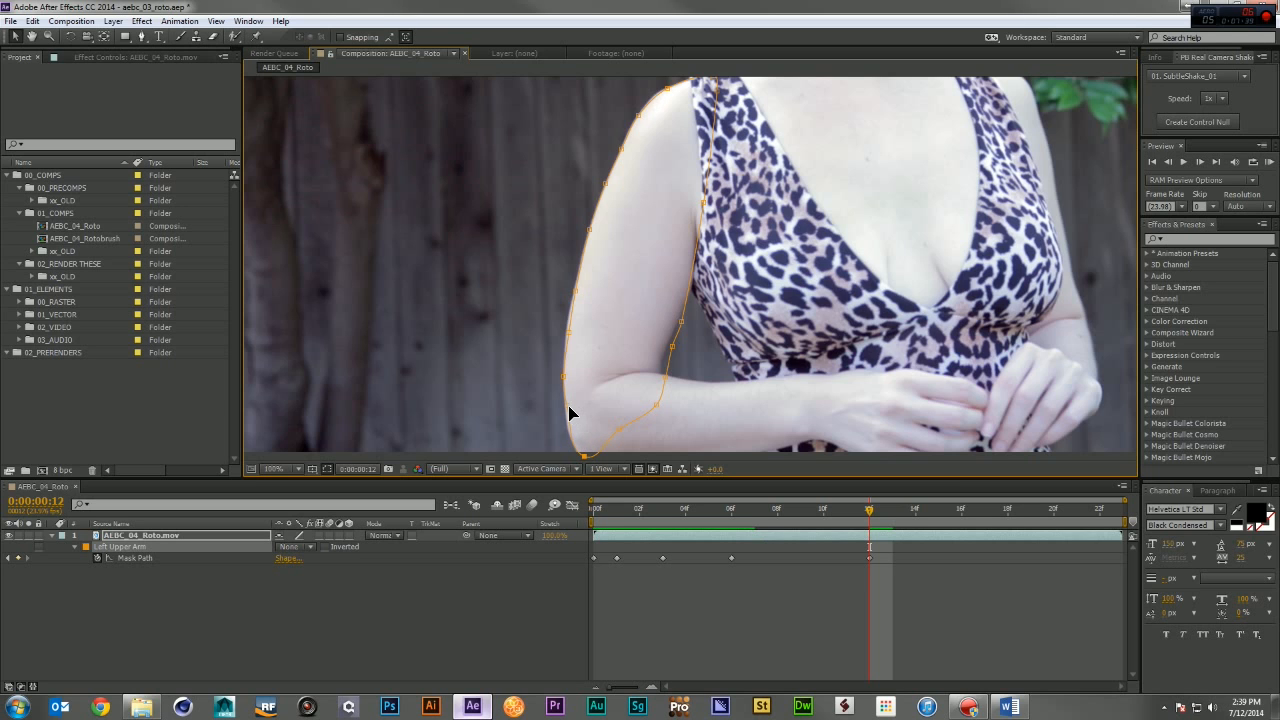
At frame 12, adjust the mask's inner-edge points and the point beneath the elbow to follow the arm.
left_click_drag(665, 377, 659, 376)
left_click_drag(672, 346, 666, 345)
left_click_drag(682, 321, 677, 321)
left_click_drag(703, 210, 697, 265)
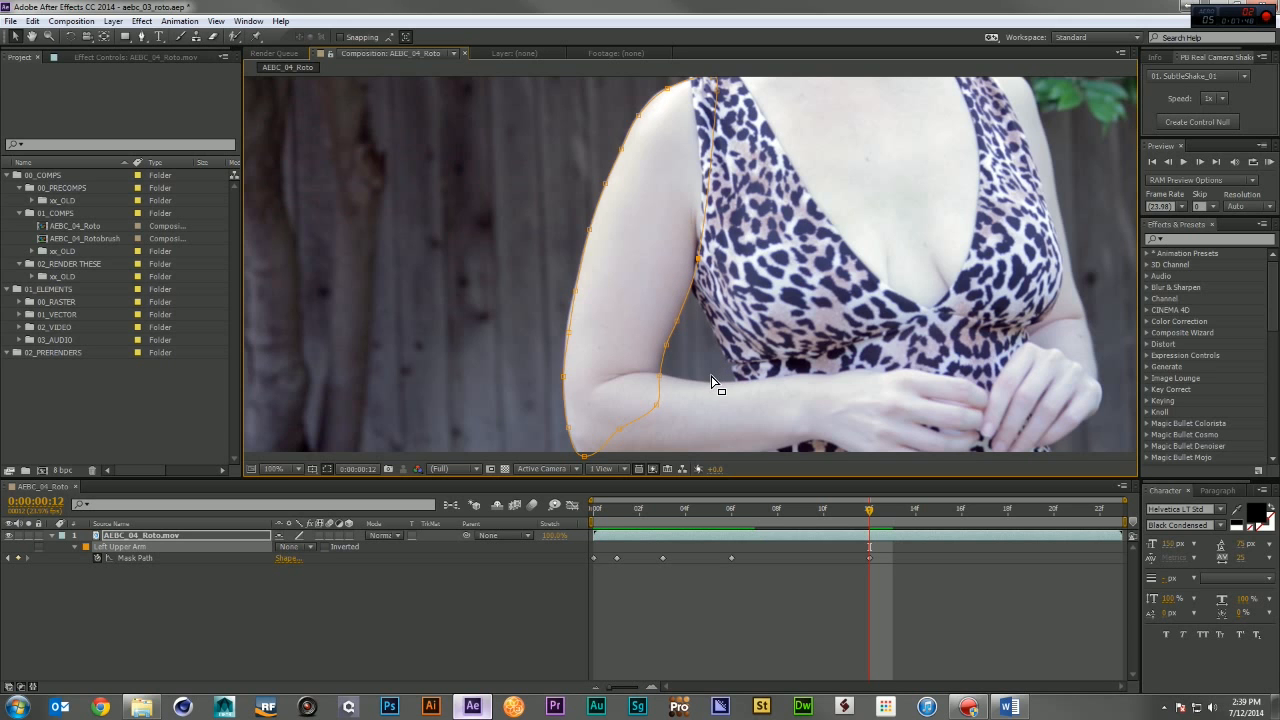
left_click_drag(618, 429, 631, 459)
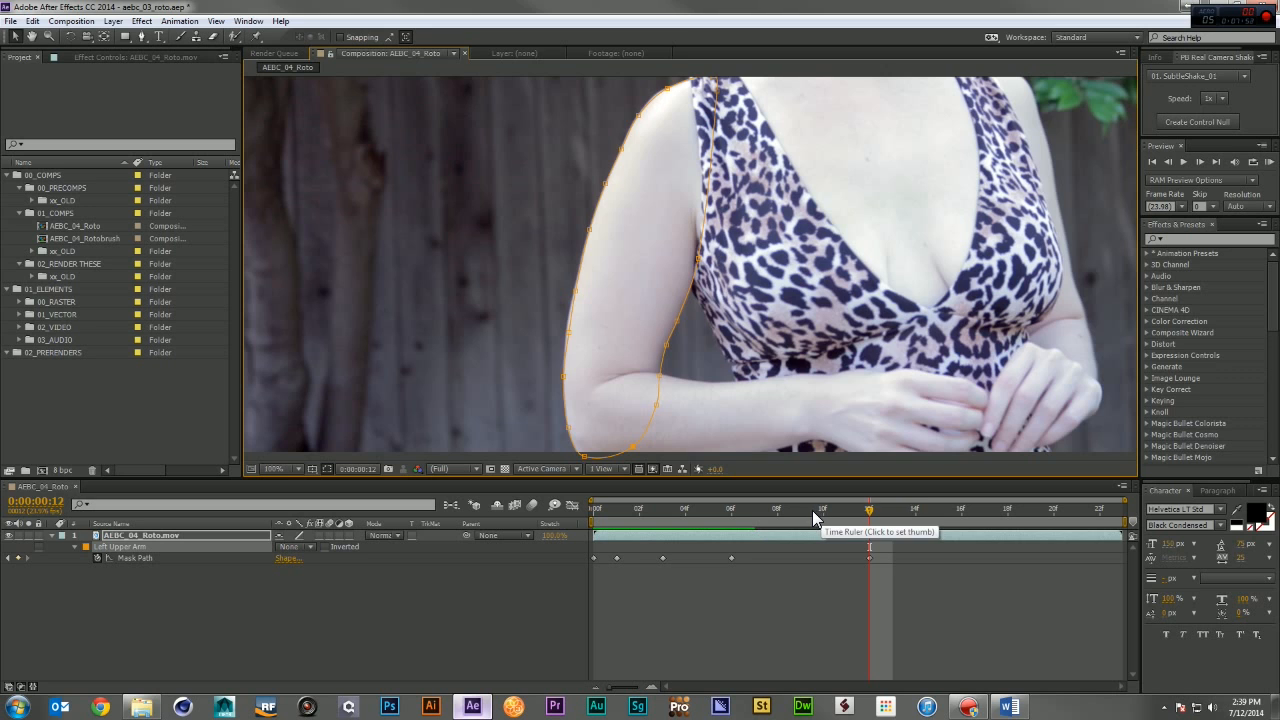
At frame 9, fine-tune the mask's outer-edge points and the inner points near the elbow crease.
left_click(802, 508)
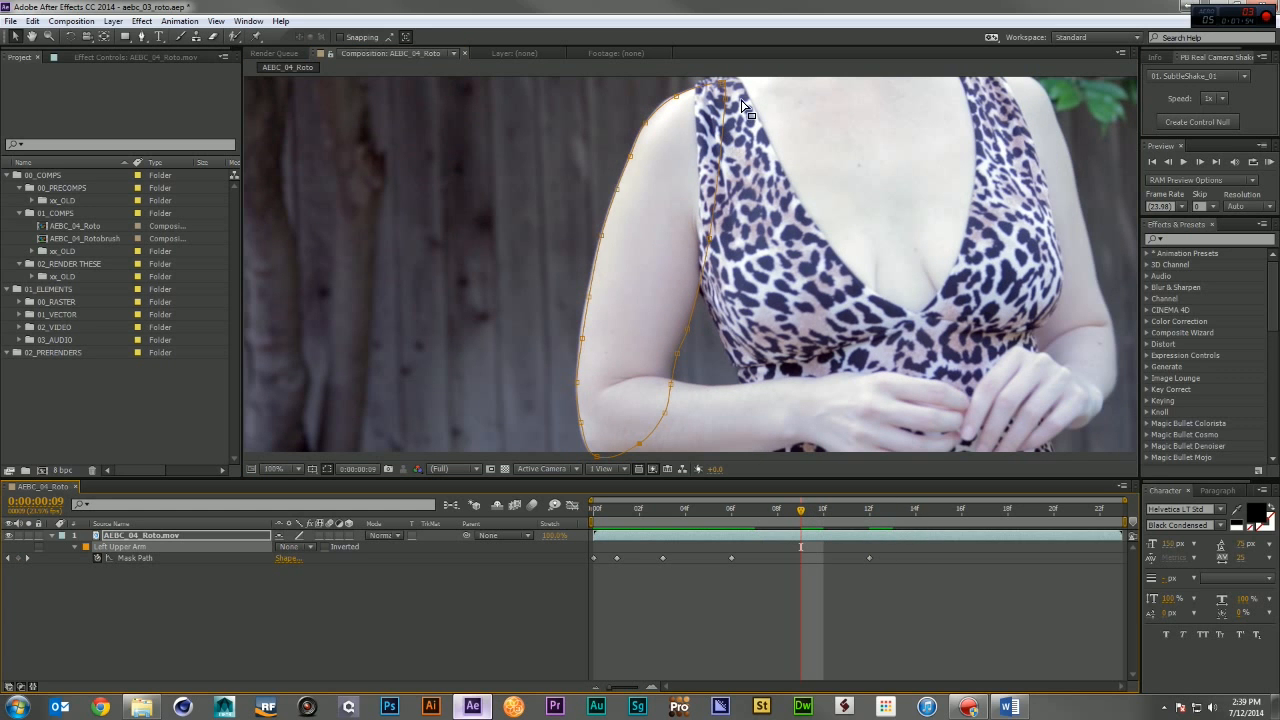
left_click_drag(586, 307, 585, 303)
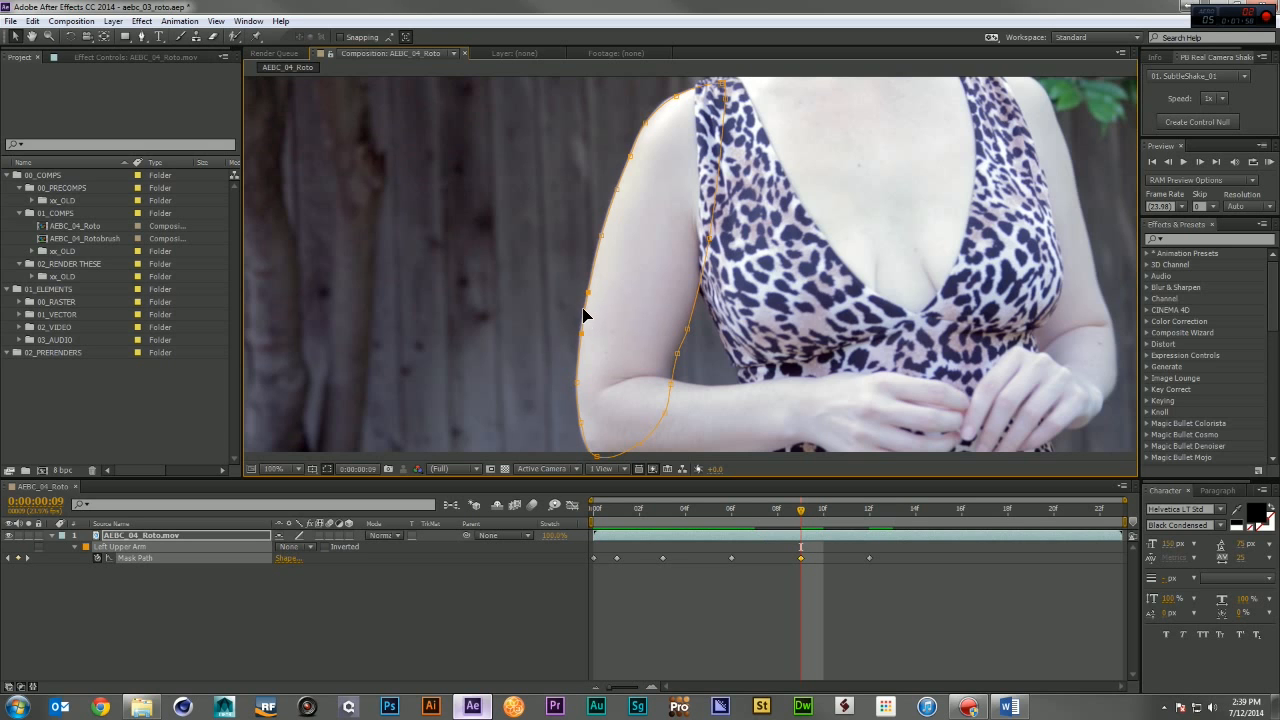
left_click_drag(589, 309, 583, 299)
left_click(592, 288)
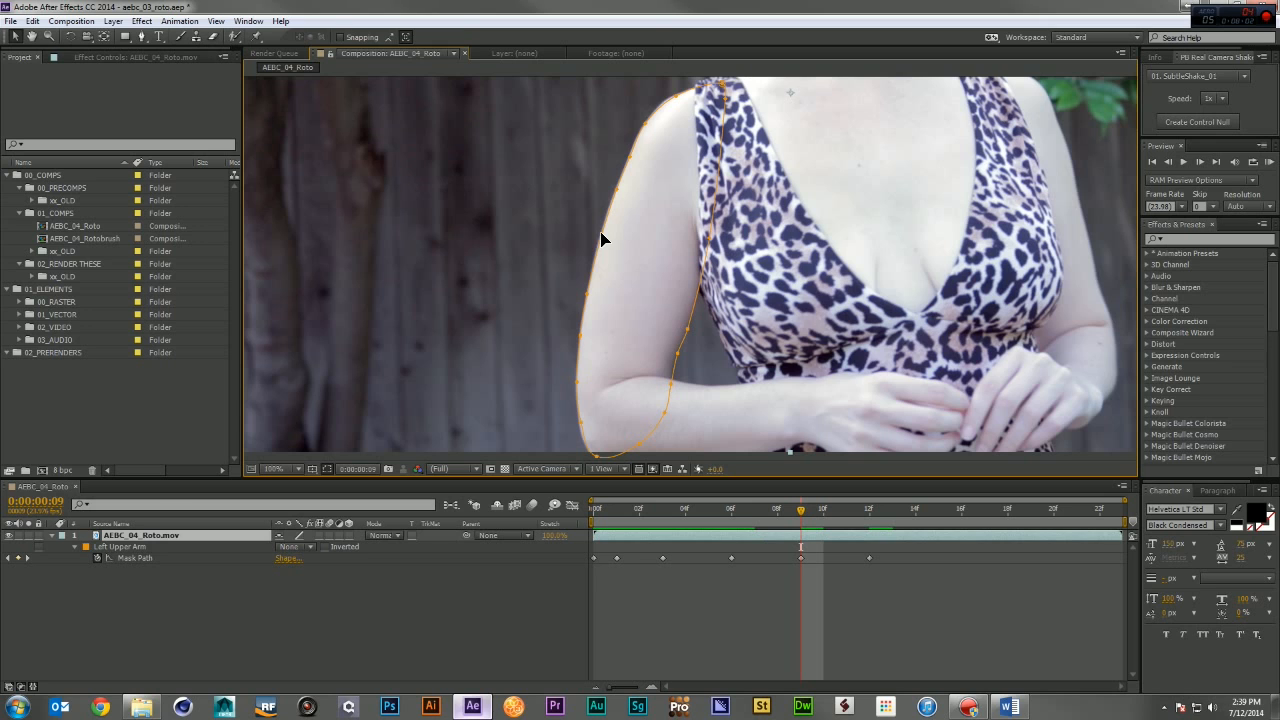
left_click(601, 238)
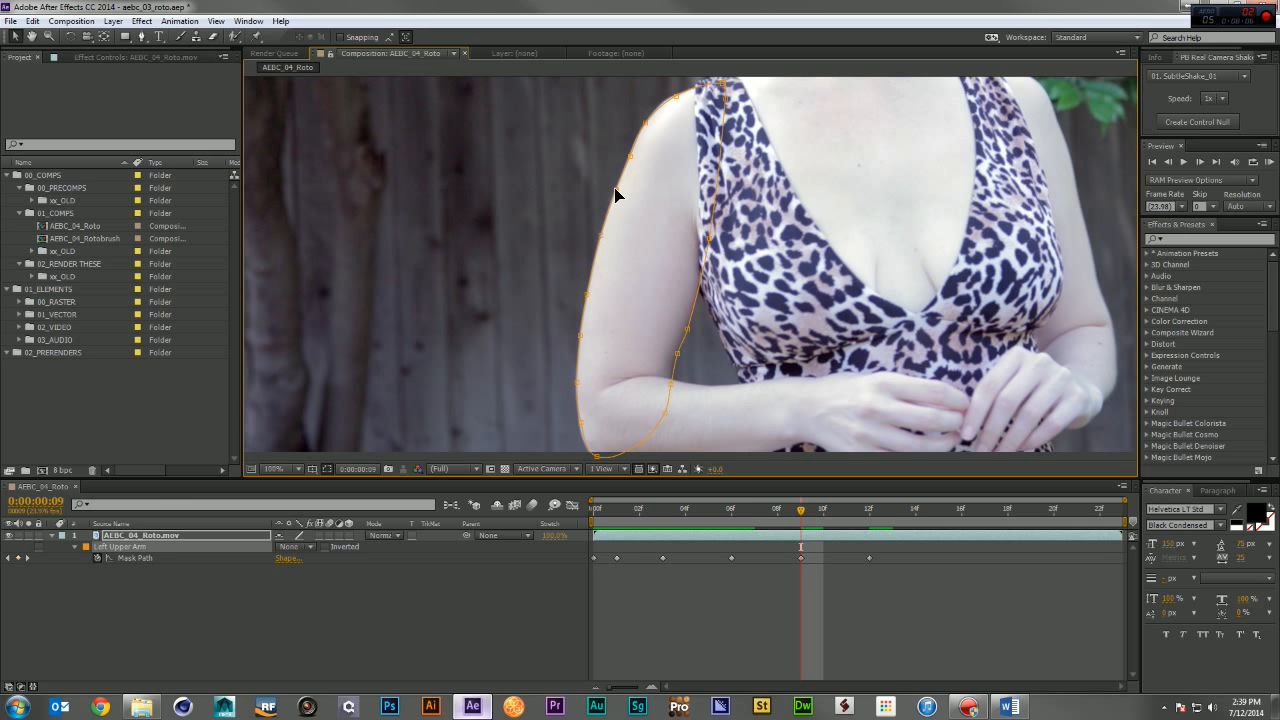
left_click(678, 350)
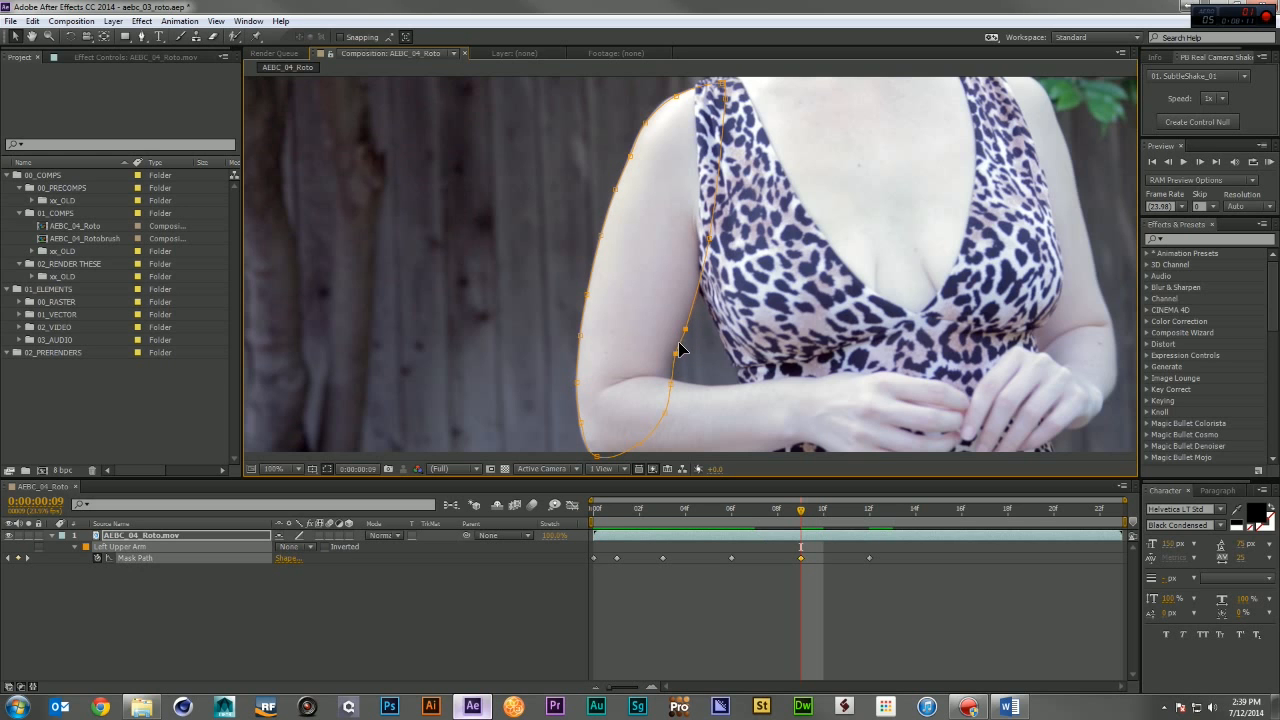
left_click(581, 428)
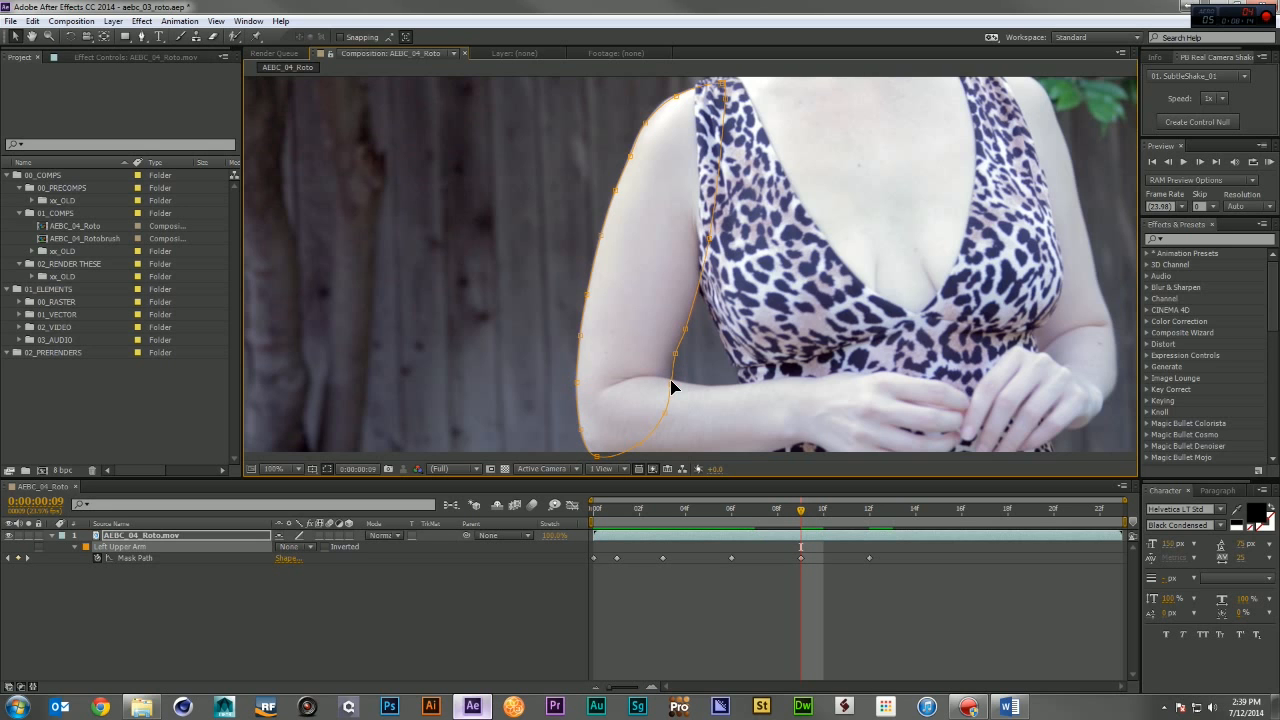
Check the motion between the keyframes and nudge the outer-edge point just above the elbow at frame 12.
left_click(762, 510)
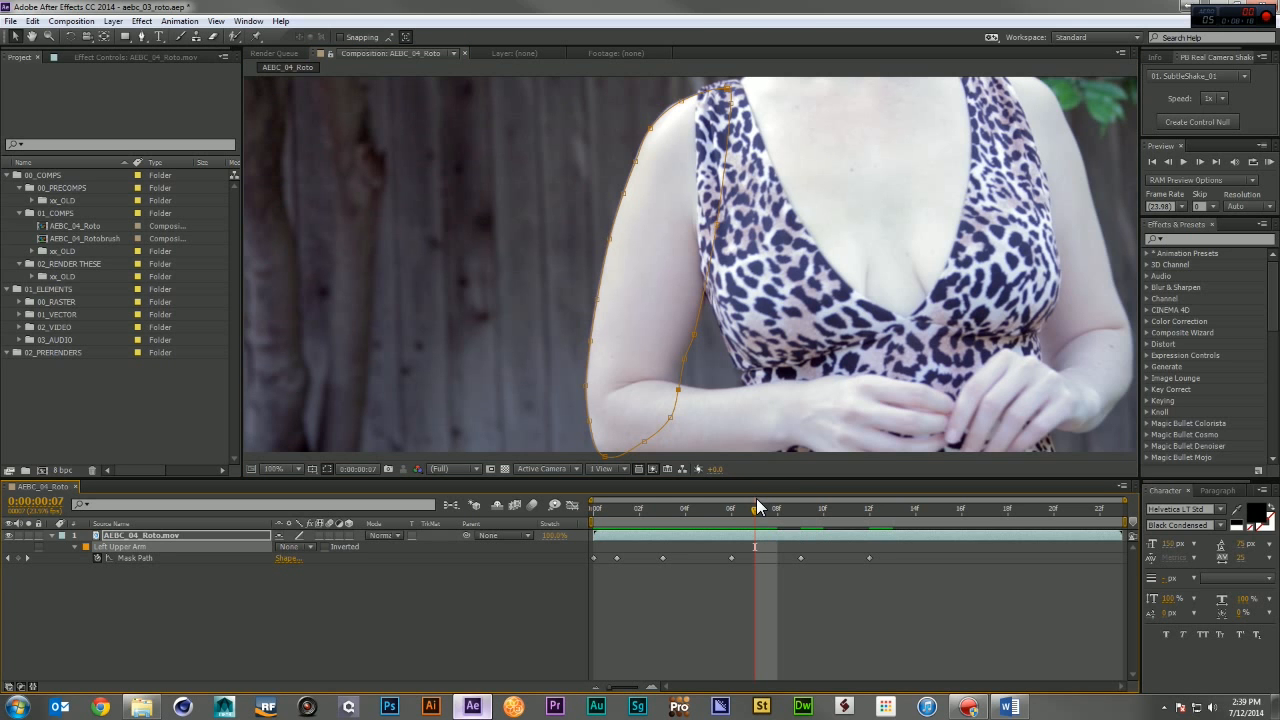
left_click_drag(756, 500, 866, 535)
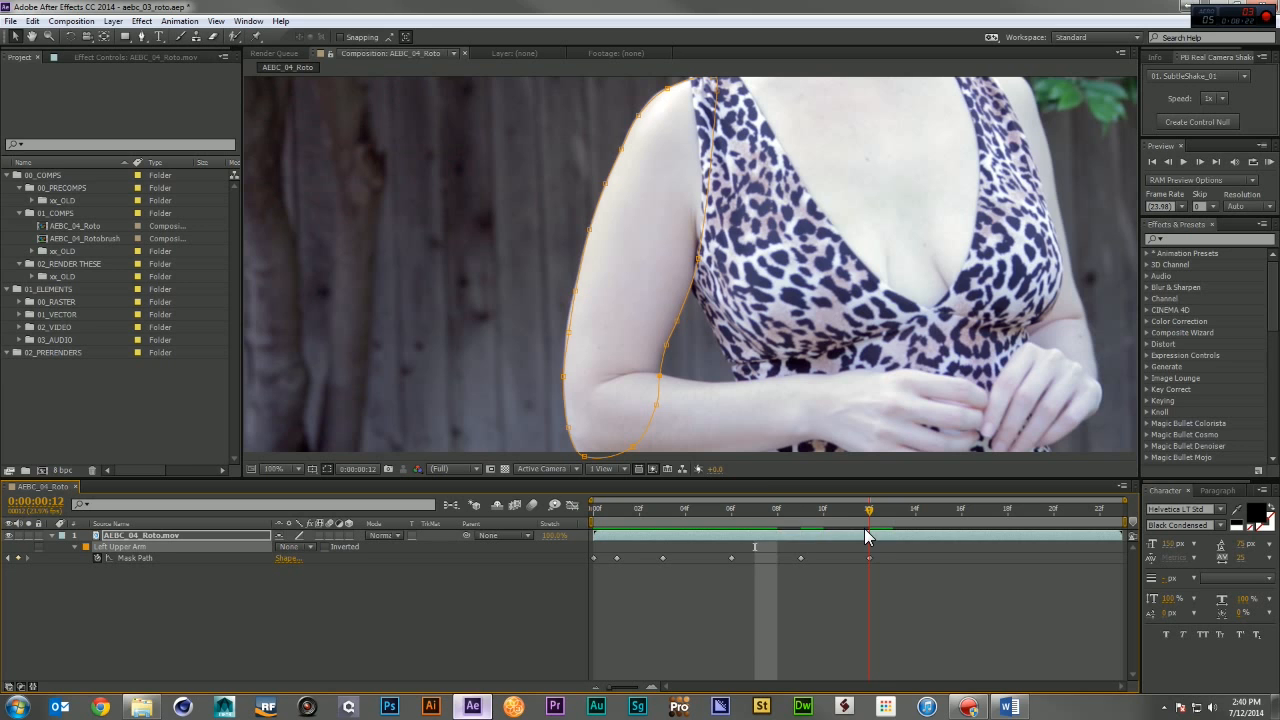
left_click(565, 347)
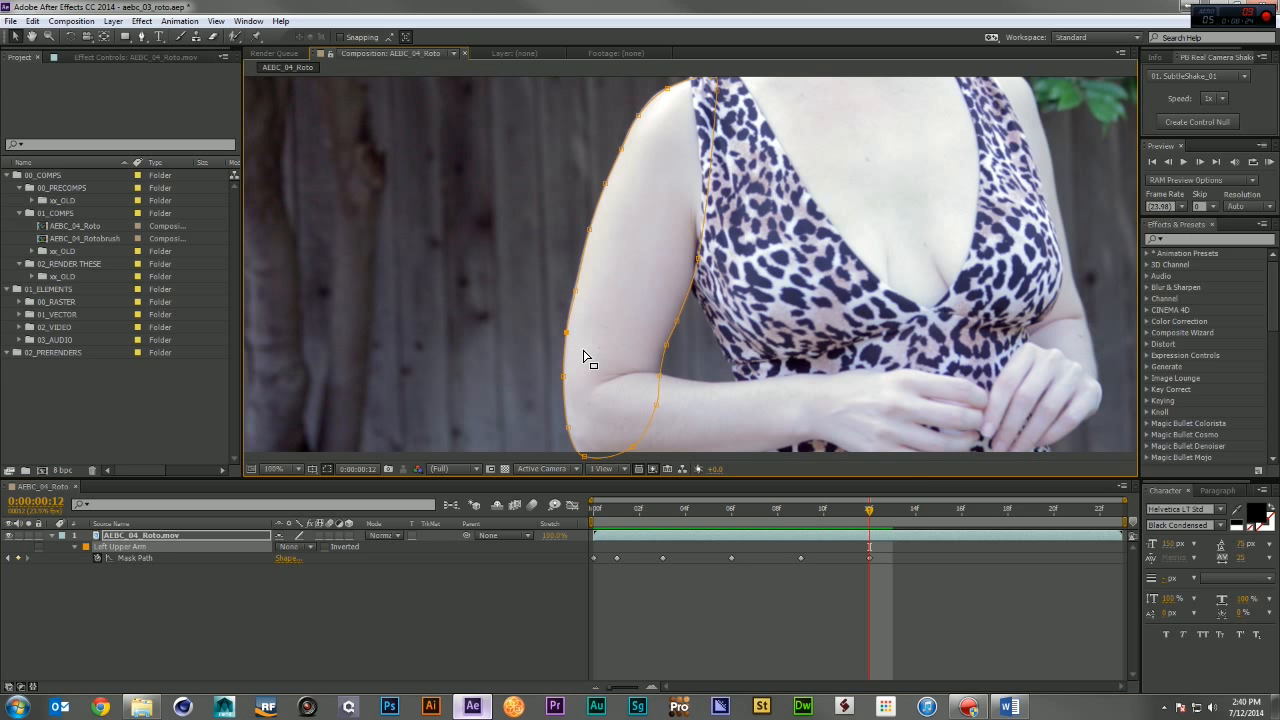
At frame 18, move the entire Left Upper Arm mask so it sits over the arm.
left_click(1004, 514)
double_click(639, 115)
left_click_drag(654, 189, 635, 181)
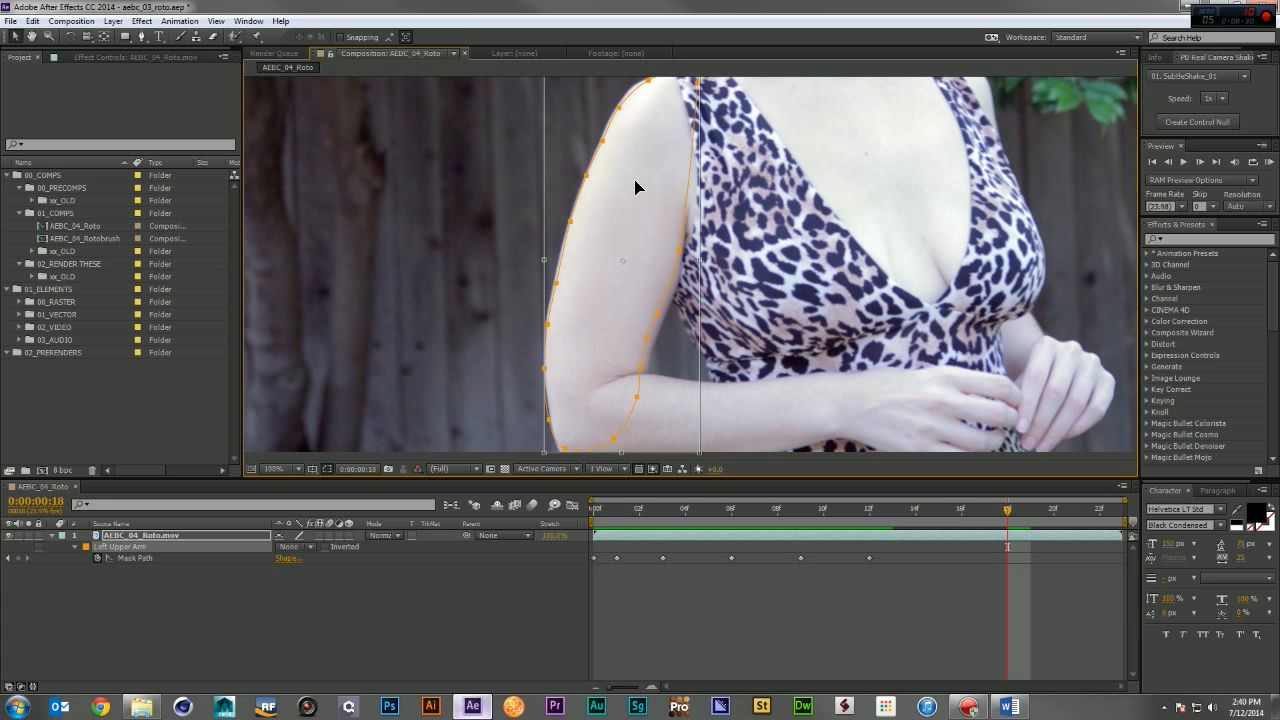
key("Return")
key("ctrl+t")
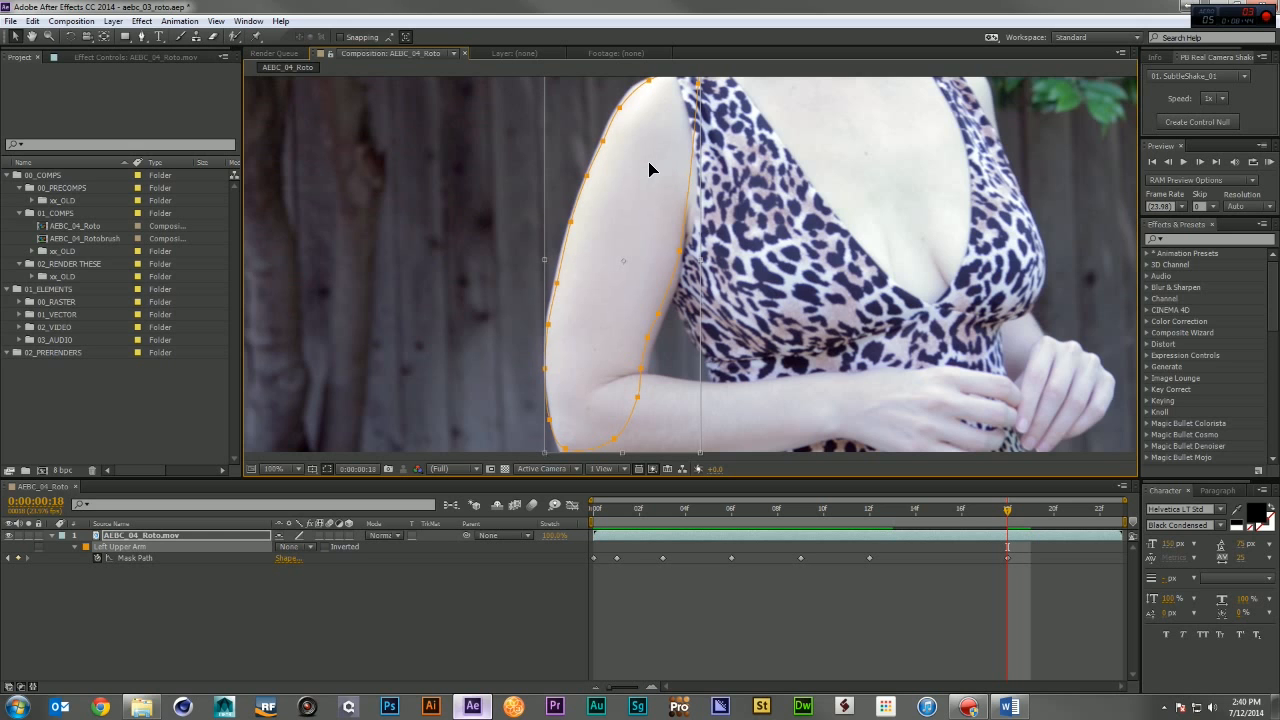
key("Return")
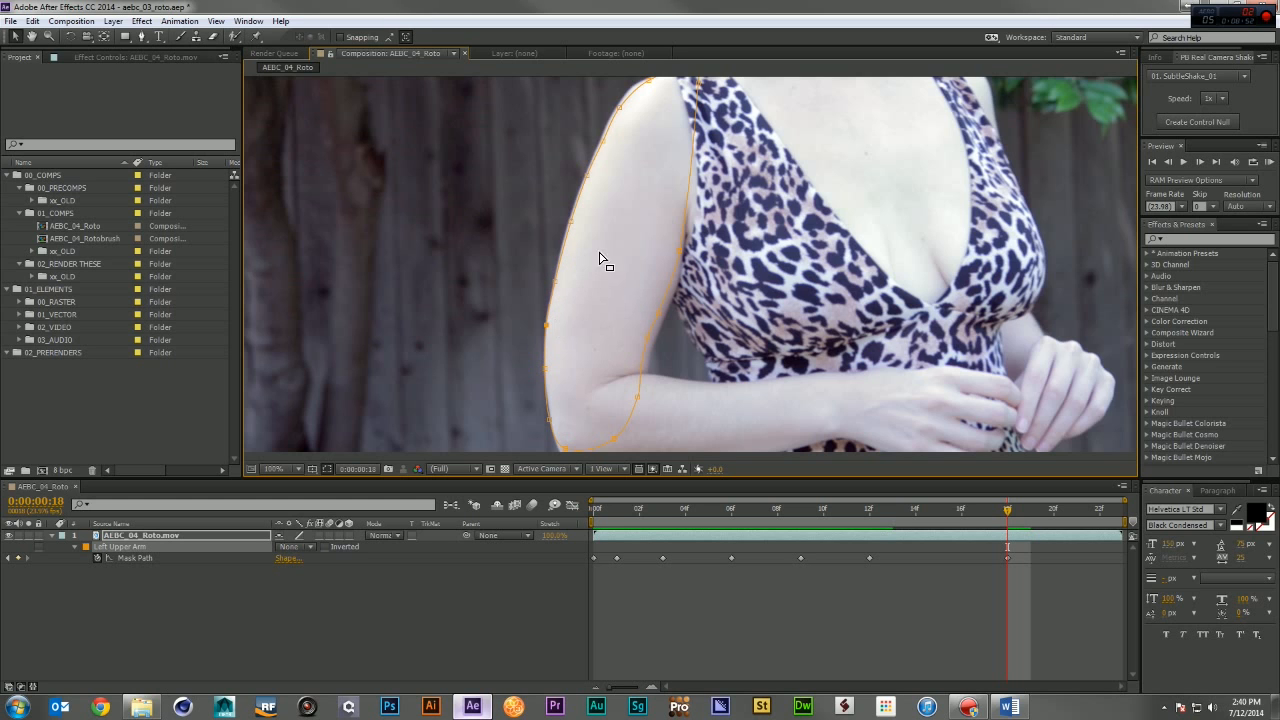
At frame 18, refine the mask's shoulder, inner-edge and elbow points to match the arm's outline.
scroll(651, 146, "up", 3)
left_click_drag(722, 104, 604, 202)
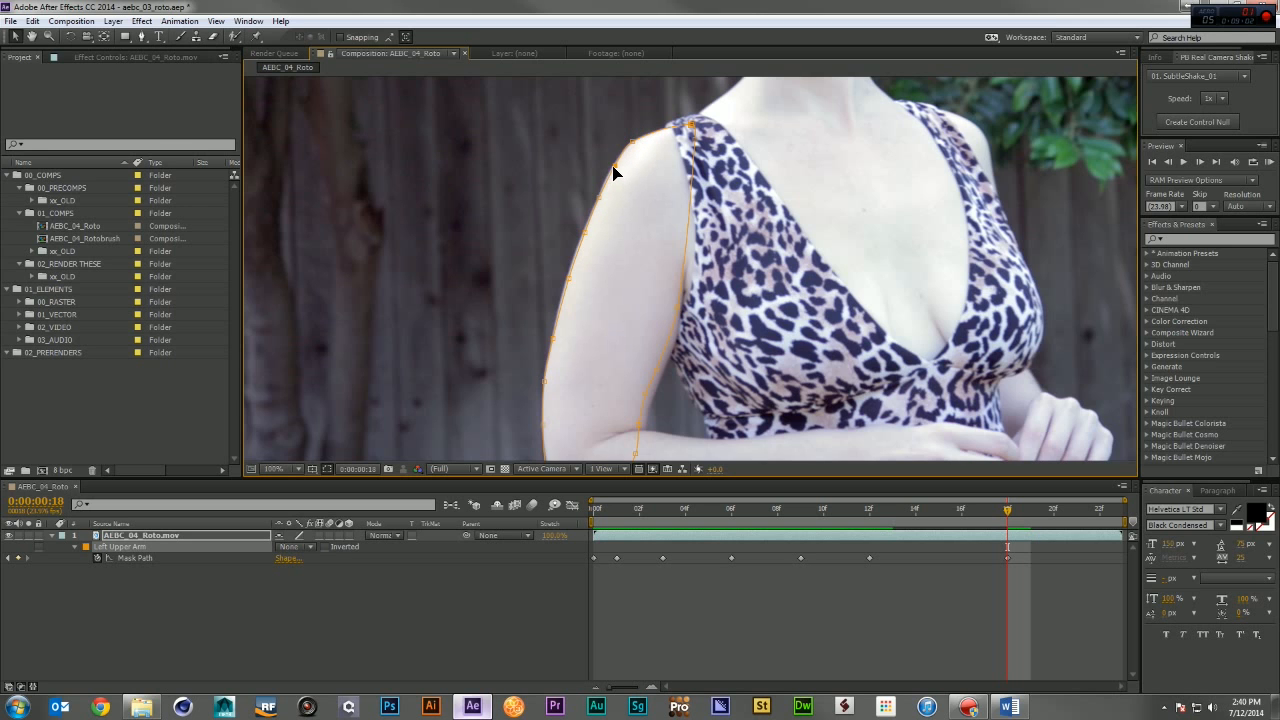
scroll(615, 281, "down", 5)
left_click_drag(614, 337, 640, 341)
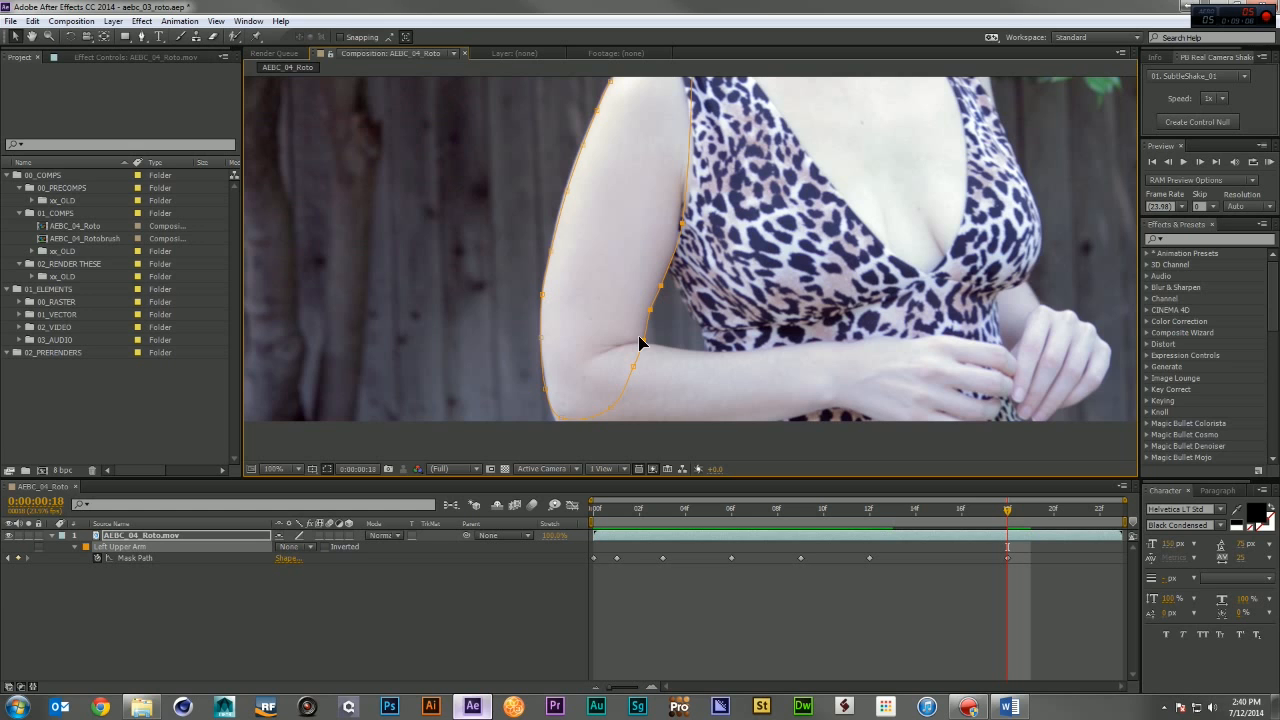
left_click_drag(560, 417, 559, 423)
Check frame 15, and at frame 22 move the entire mask onto the arm and refine its inner-edge points.
left_click(938, 508)
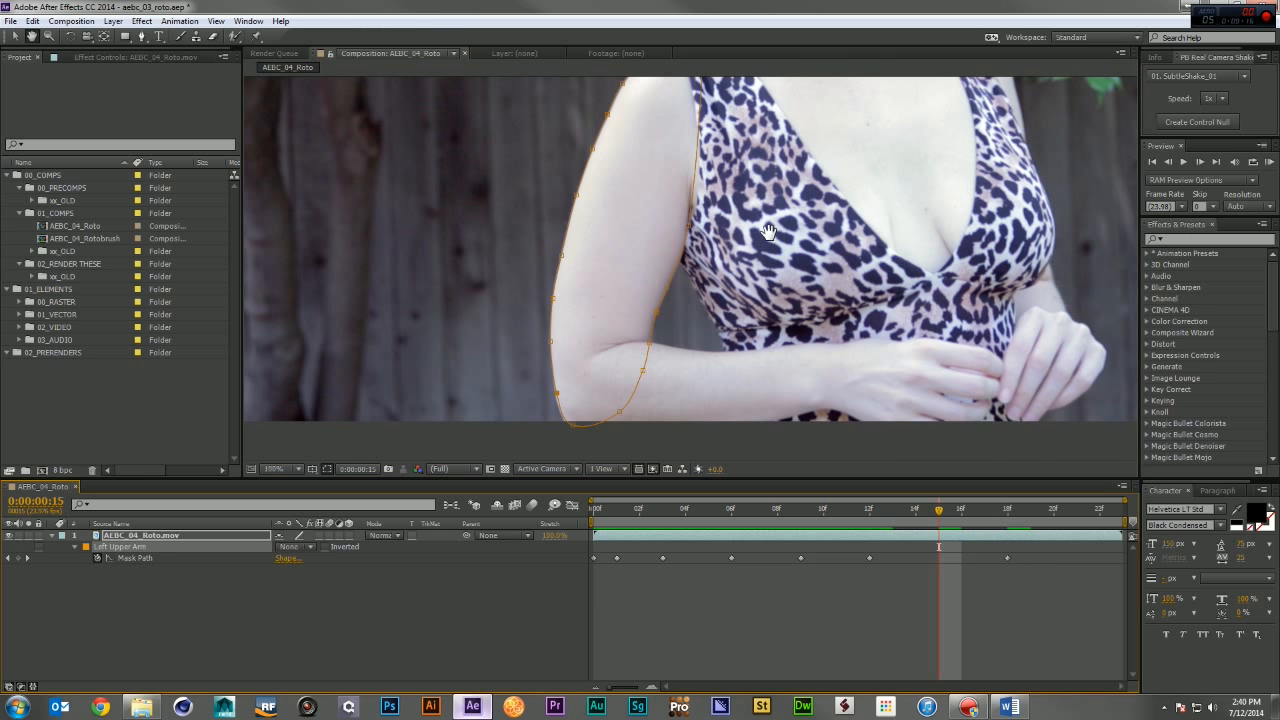
scroll(962, 440, "up", 2)
left_click_drag(944, 504, 1157, 523)
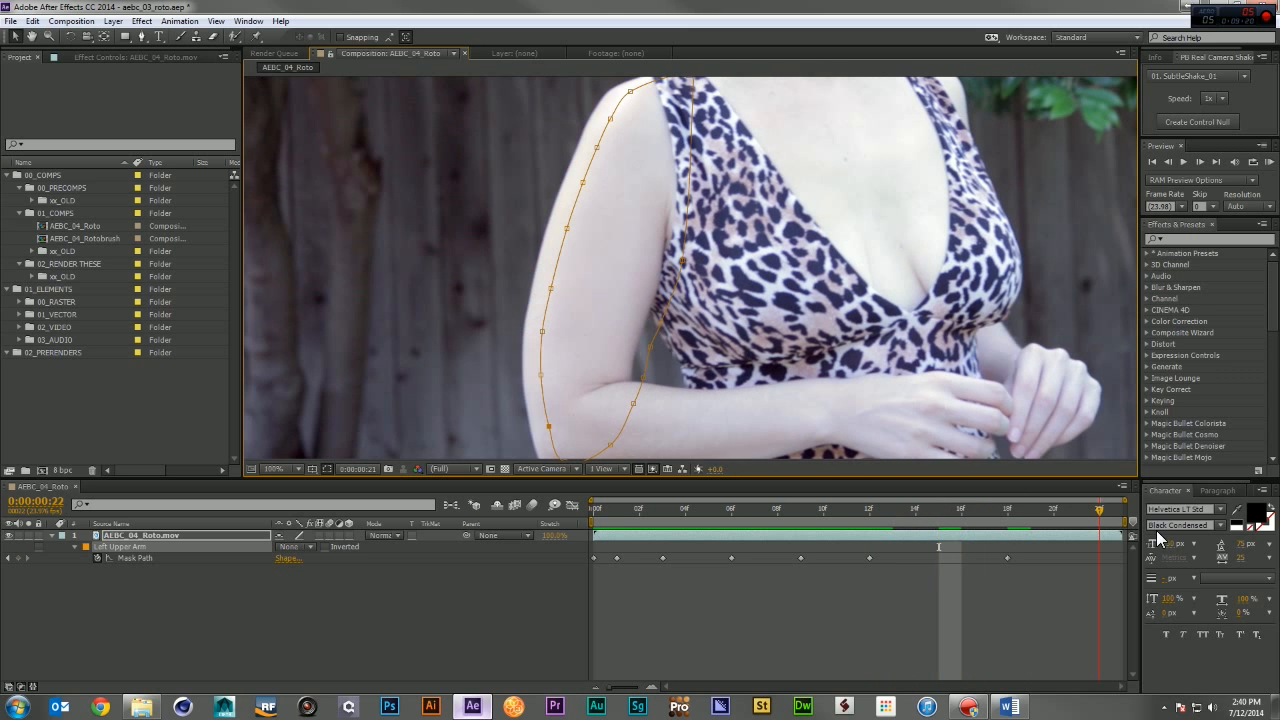
double_click(583, 187)
left_click_drag(594, 209, 583, 220)
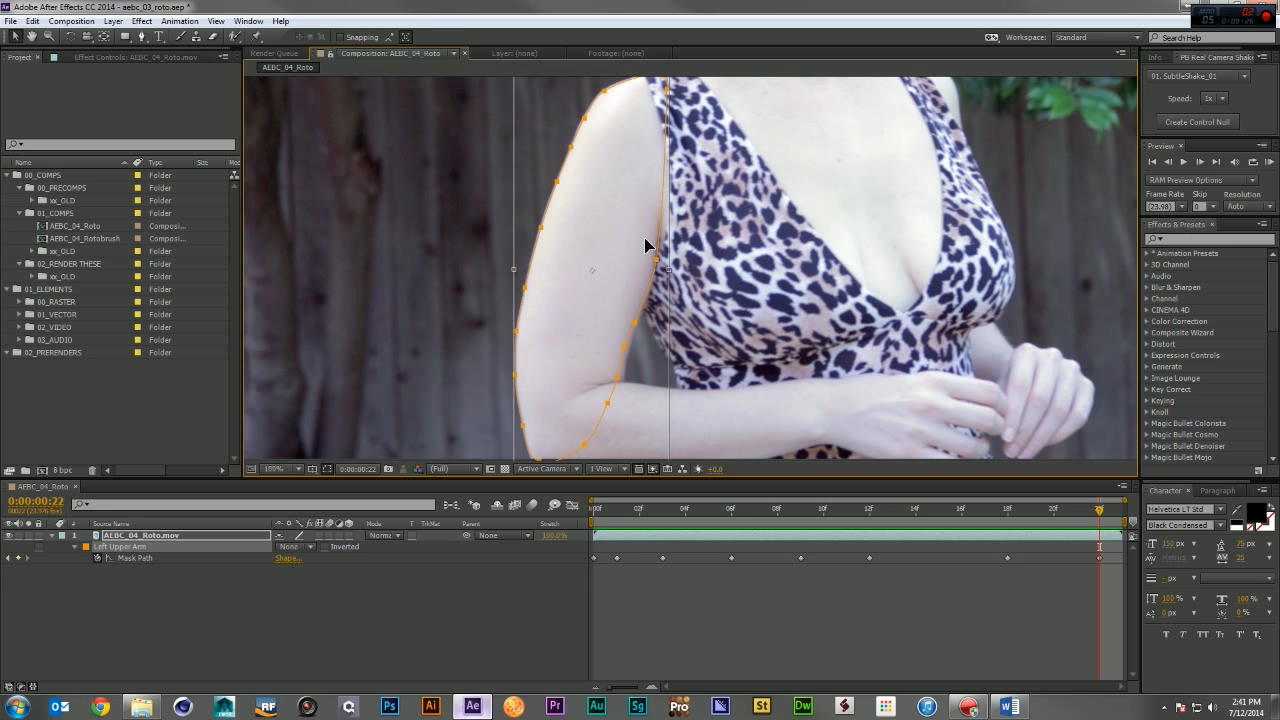
key("Return")
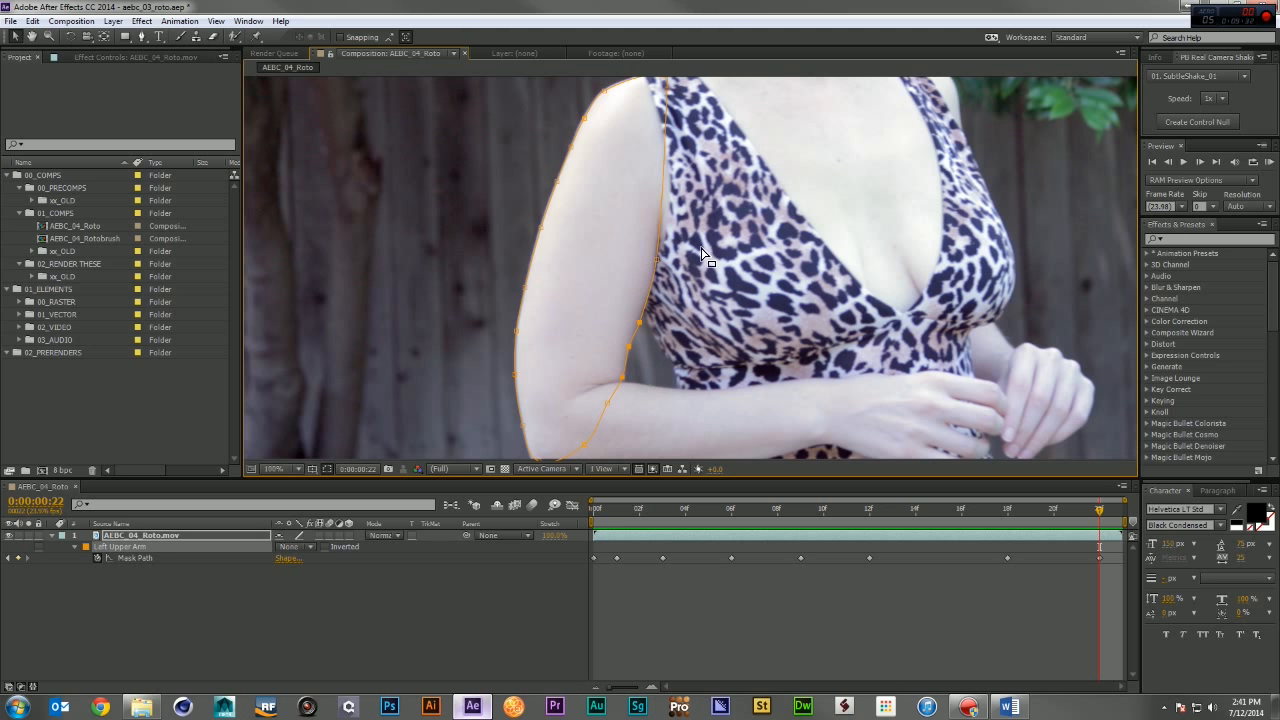
left_click_drag(702, 255, 703, 289)
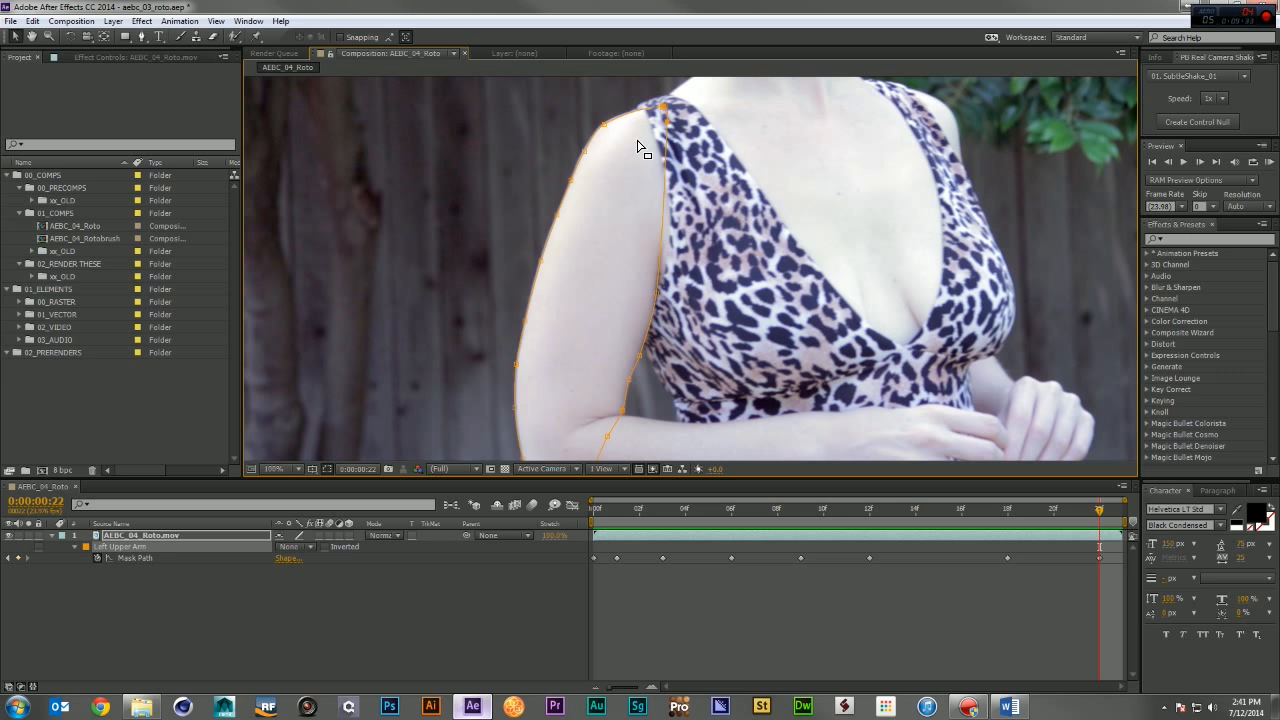
left_click_drag(712, 310, 703, 245)
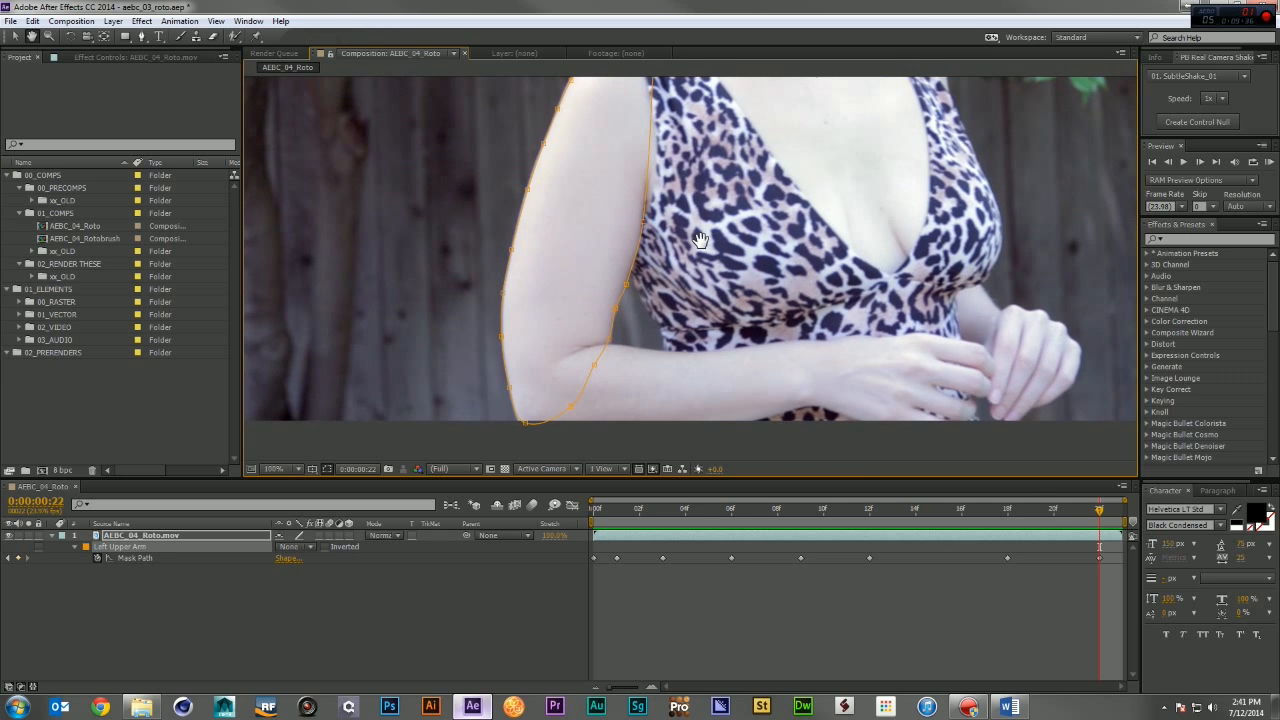
At frame 0, draw a closed RotoBezier mask around the left forearm and hand, extending below the frame edge.
key("comma")
left_click_drag(1068, 514, 584, 560)
left_click_drag(732, 190, 658, 291)
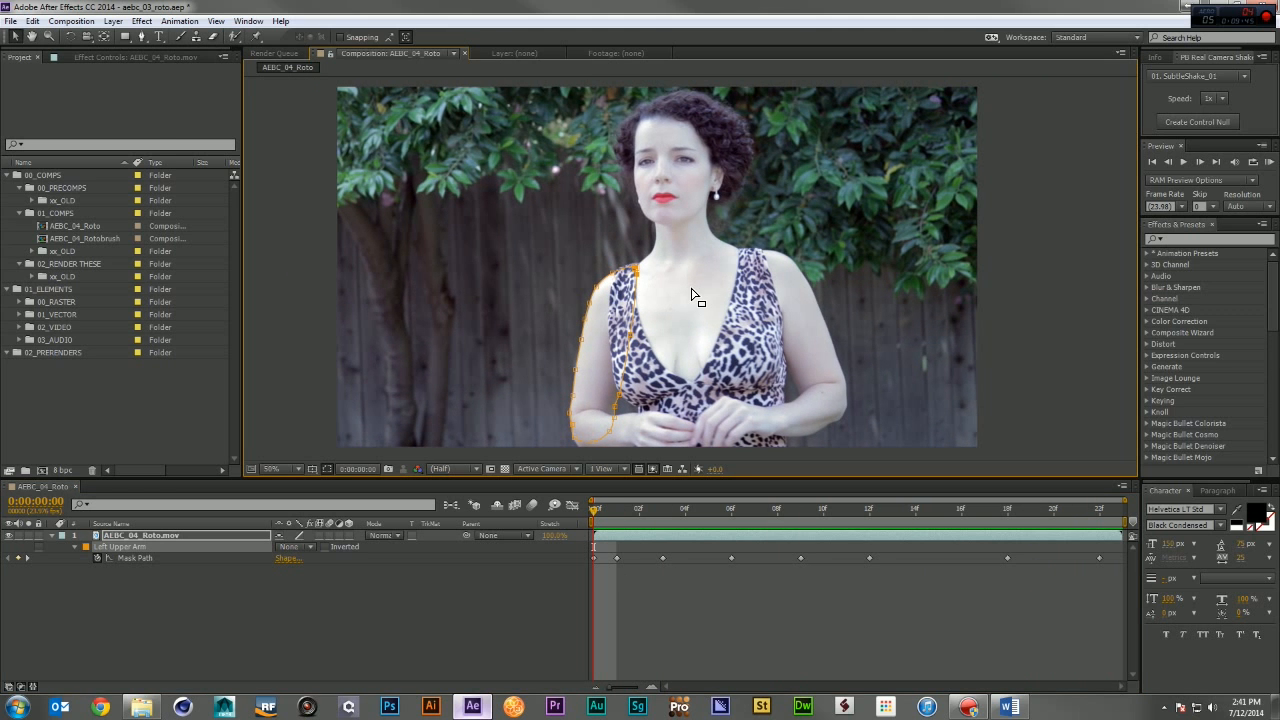
left_click(142, 36)
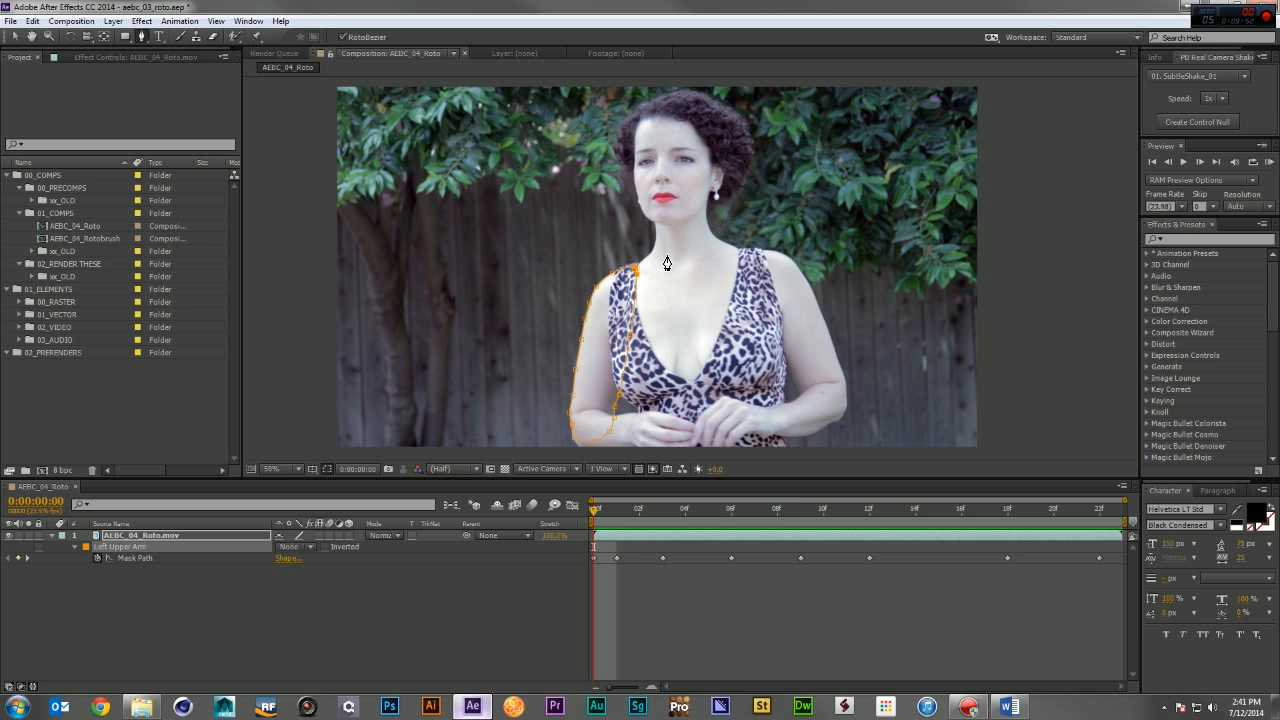
left_click(583, 410)
left_click_drag(593, 413, 646, 414)
left_click(697, 430)
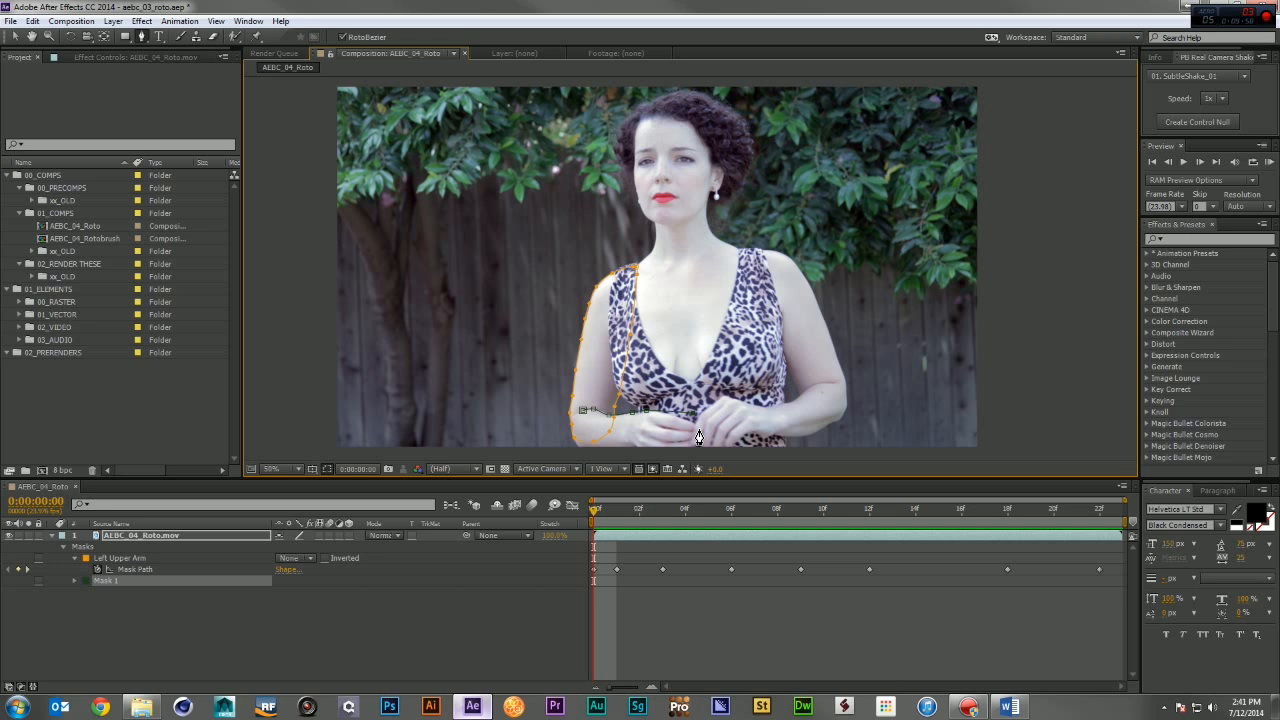
scroll(697, 430, "down", 2)
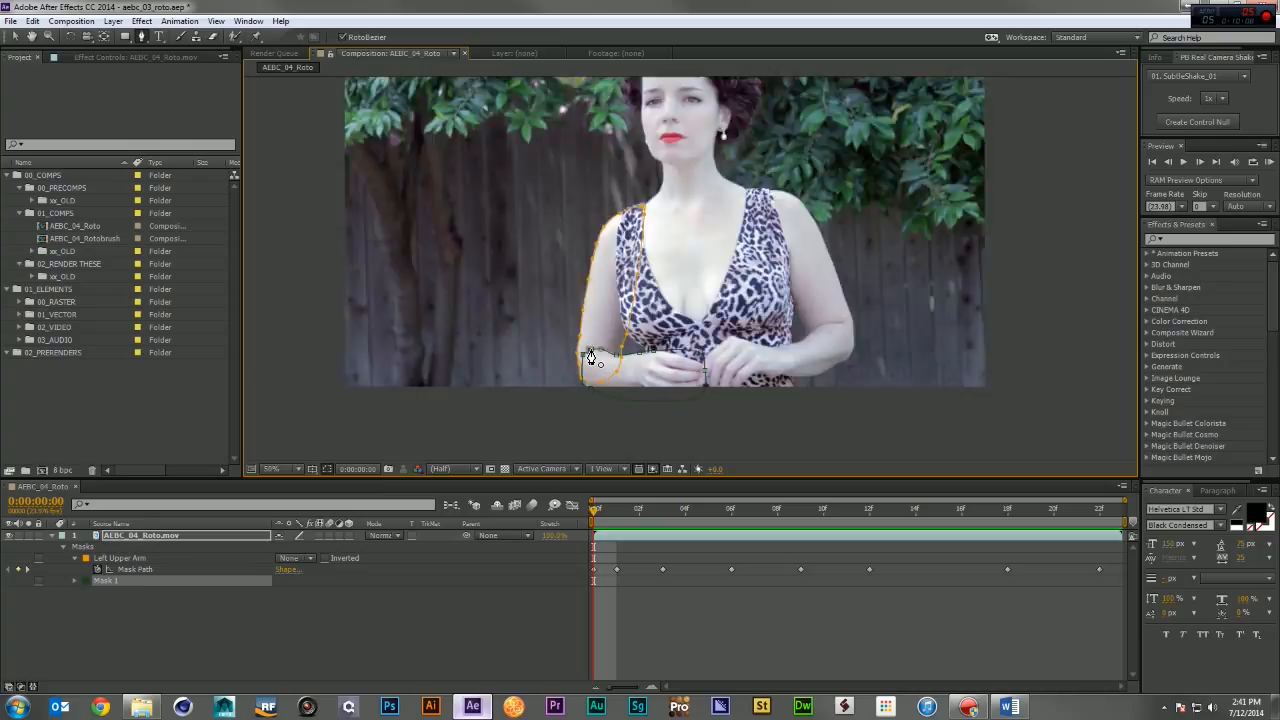
left_click(589, 354)
Rename the new forearm mask as Left Lower Arm and set its mode to None.
left_click(116, 580)
key("Return")
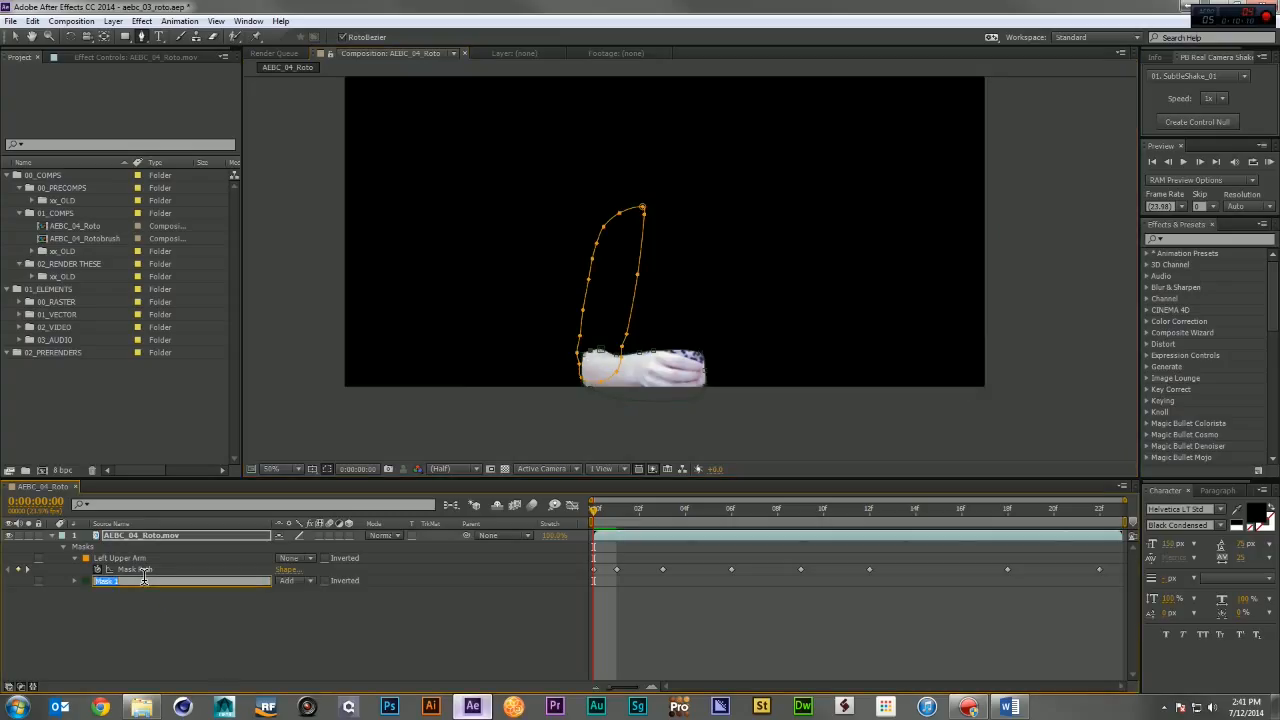
type("Left Lower Arm")
key("Return")
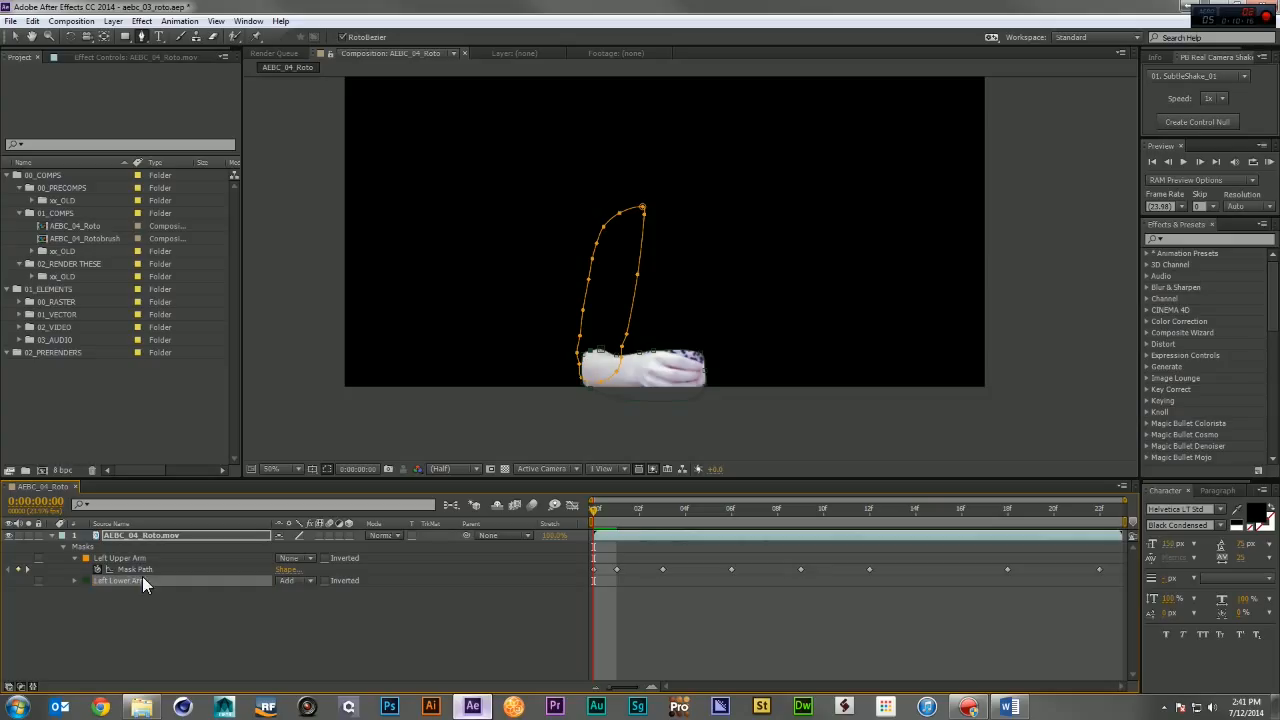
left_click(304, 578)
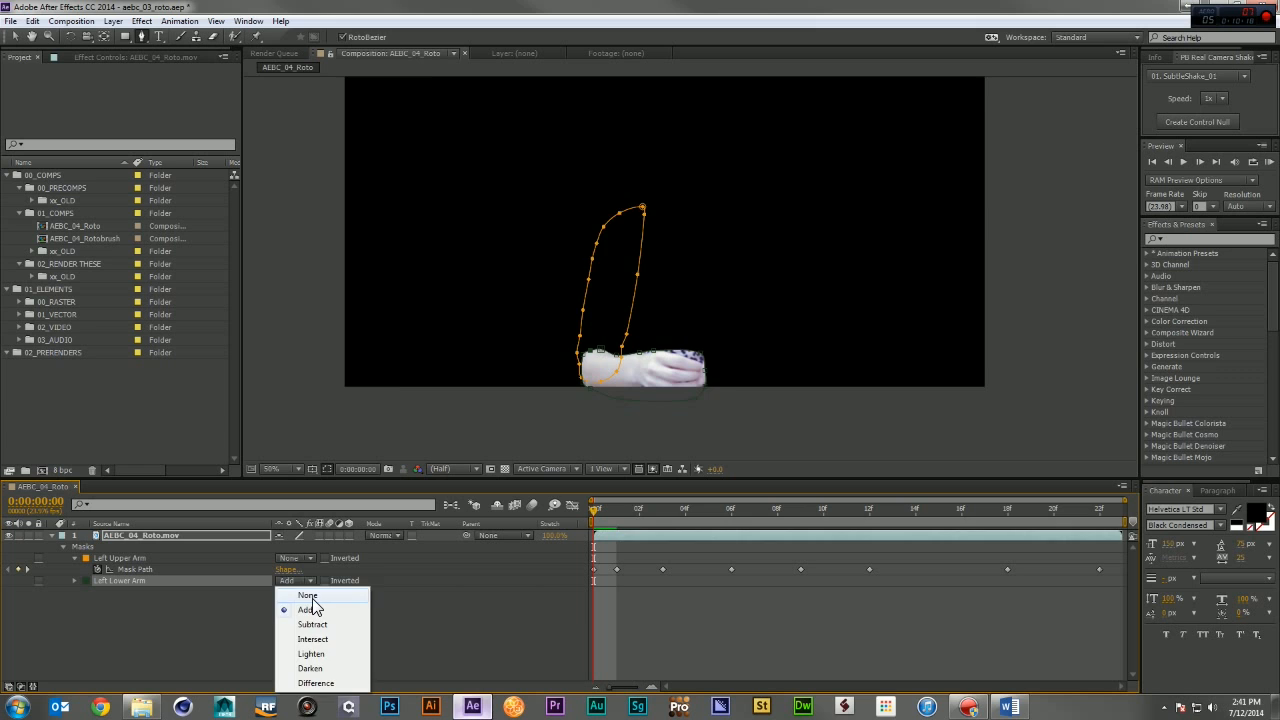
left_click(308, 593)
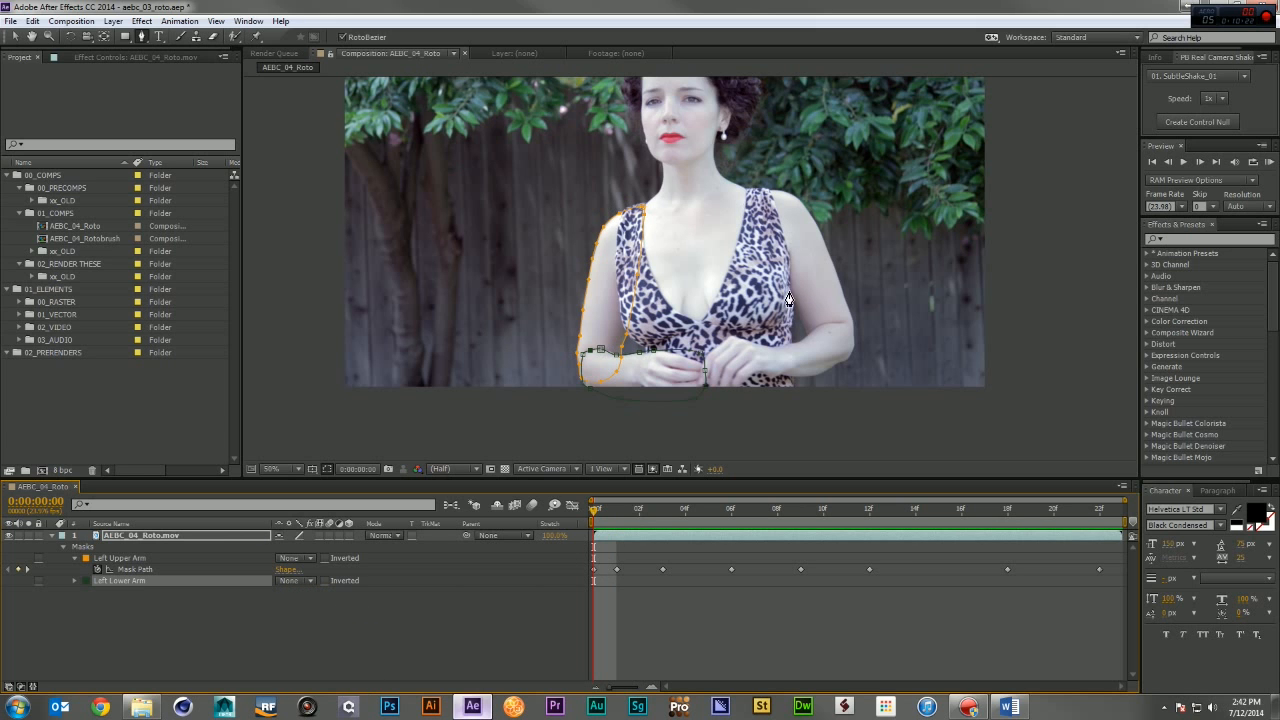
Draw a closed RotoBezier mask around the right upper arm from shoulder to elbow and set its mode to None.
left_click(766, 196)
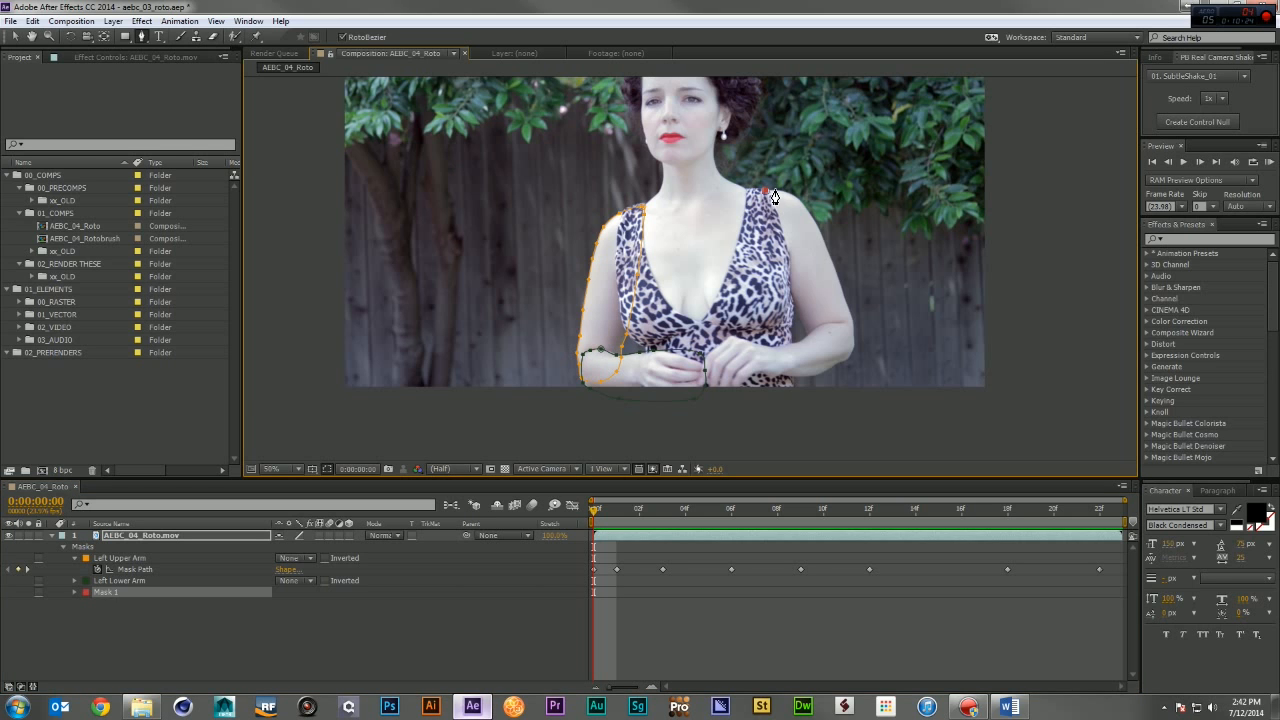
left_click(805, 209)
left_click(844, 296)
left_click(852, 322)
left_click(815, 349)
left_click(796, 303)
left_click(779, 267)
left_click(766, 214)
left_click(767, 195)
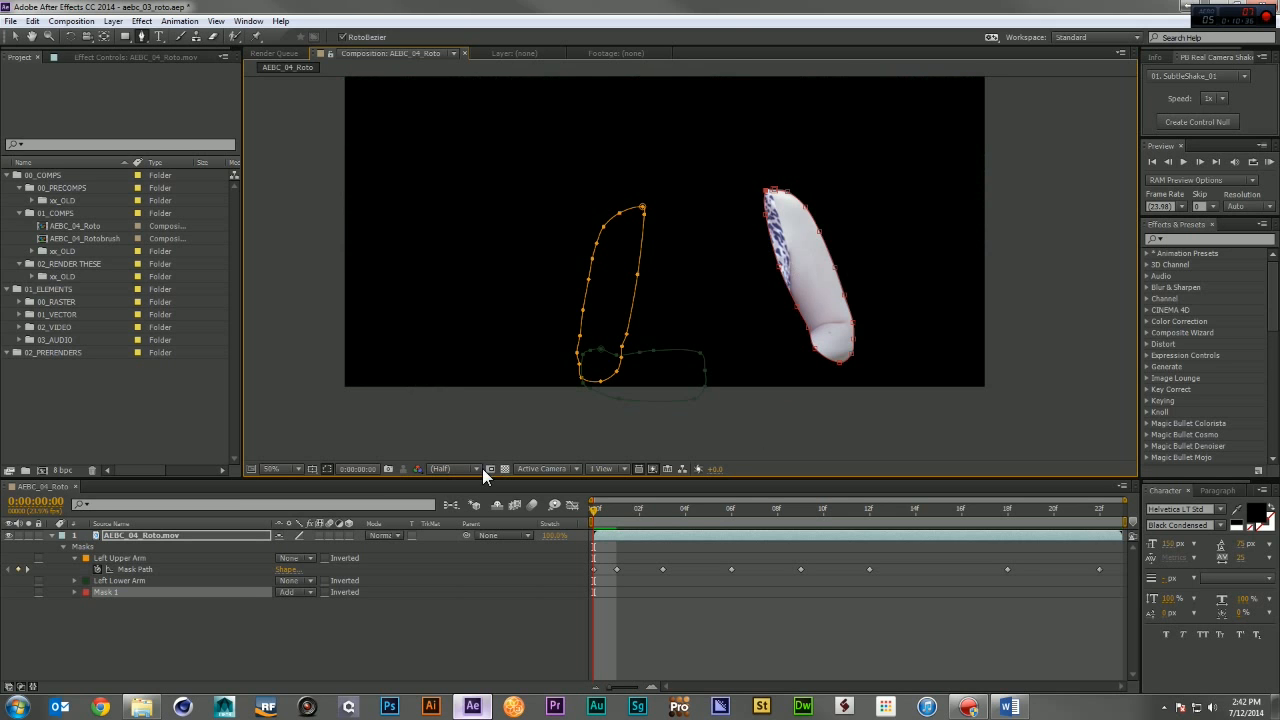
left_click(296, 594)
left_click(318, 491)
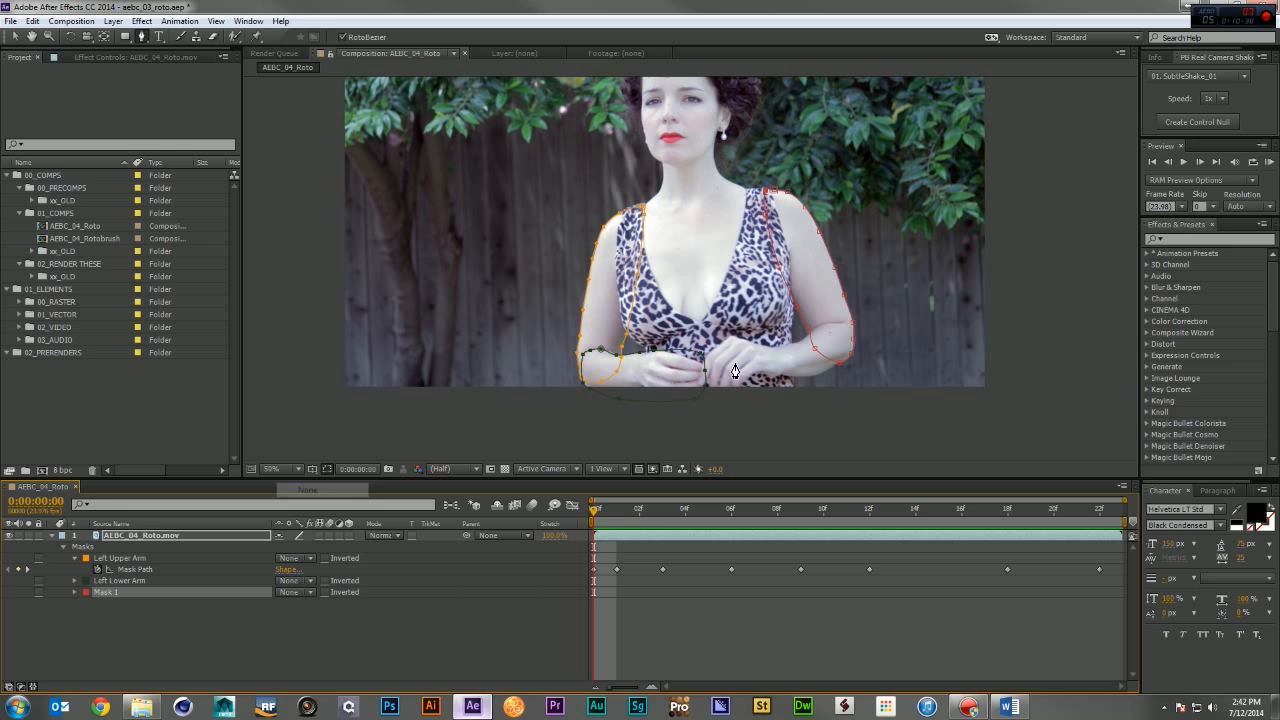
Draw a closed RotoBezier mask around the right forearm and hand, overlapping the elbow, and set its mode to None.
left_click(839, 324)
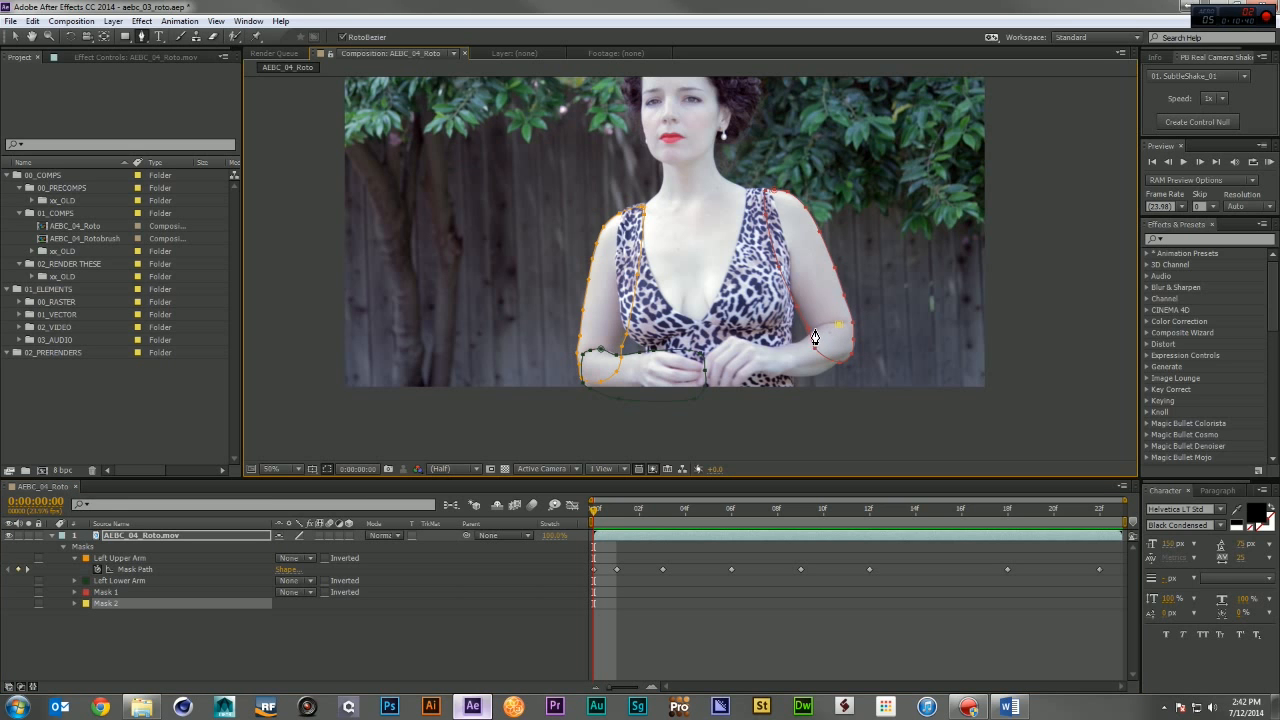
left_click(736, 341)
left_click(709, 399)
left_click(753, 402)
left_click(782, 387)
left_click(790, 375)
left_click(804, 375)
left_click(821, 372)
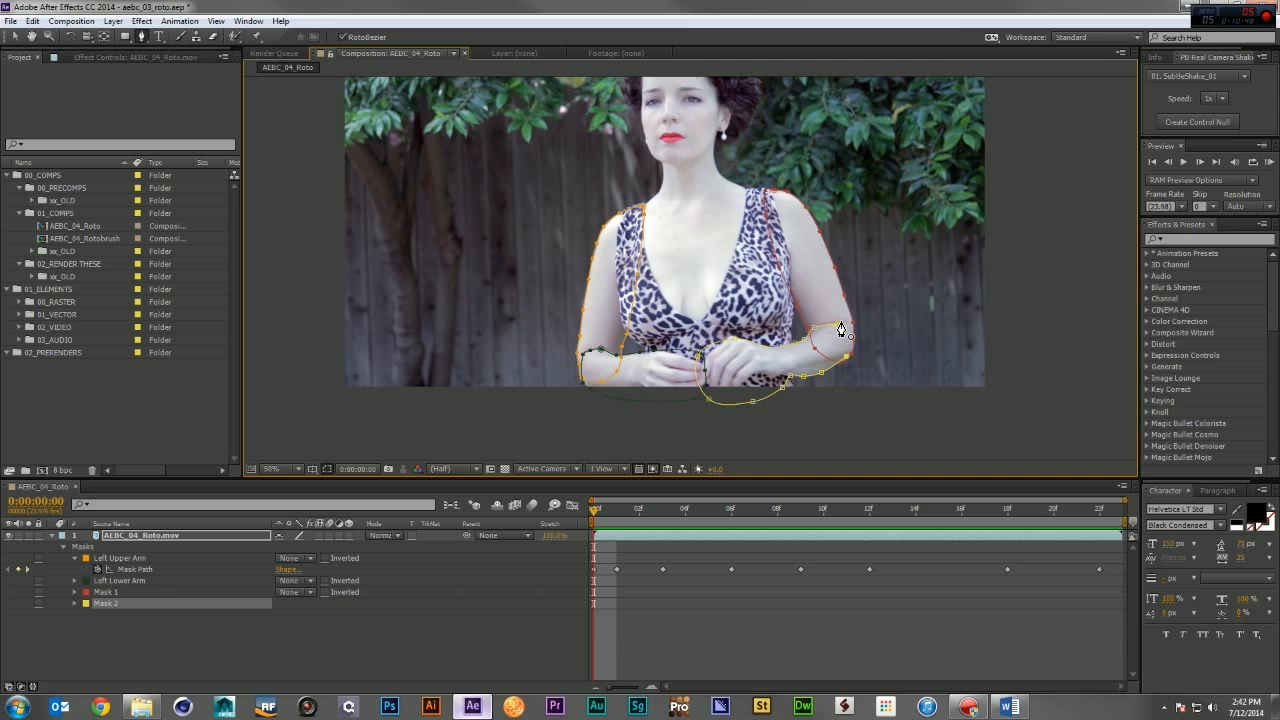
left_click(839, 326)
left_click(290, 601)
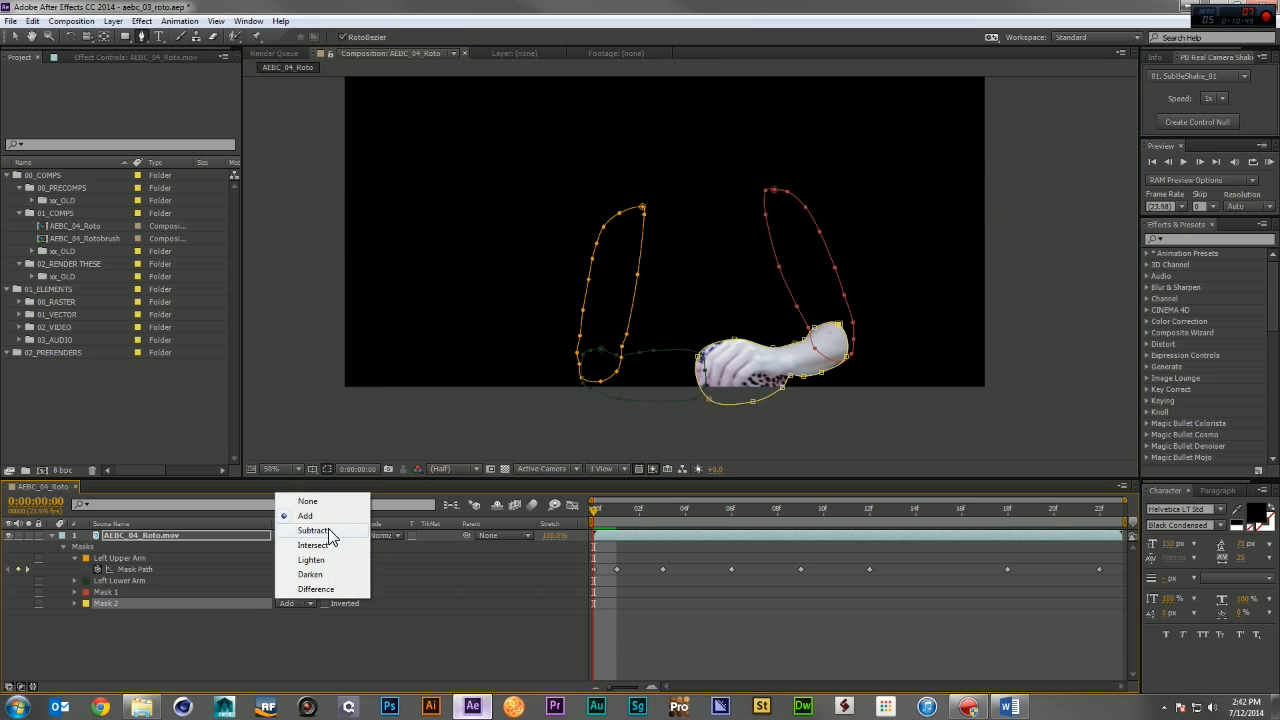
left_click(328, 498)
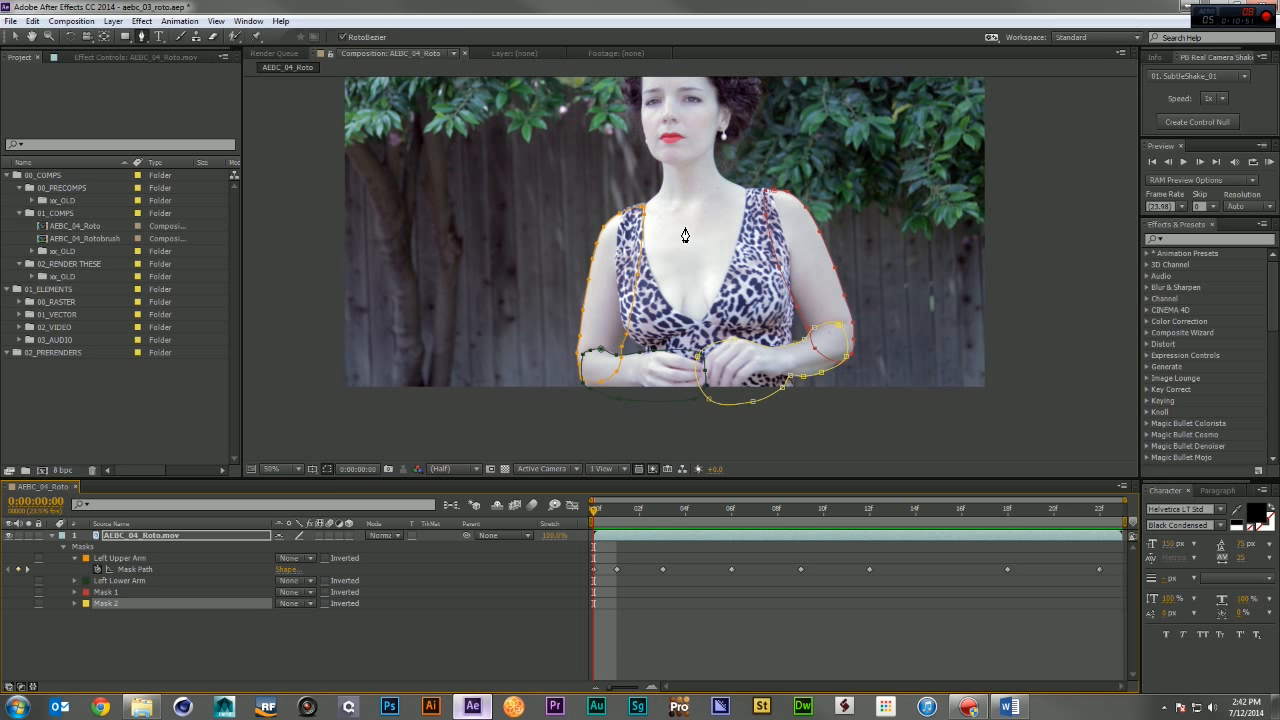
Start a torso mask at the base of the neck and trace over the left shoulder strap and down the dress's left side.
left_click_drag(669, 192, 656, 227)
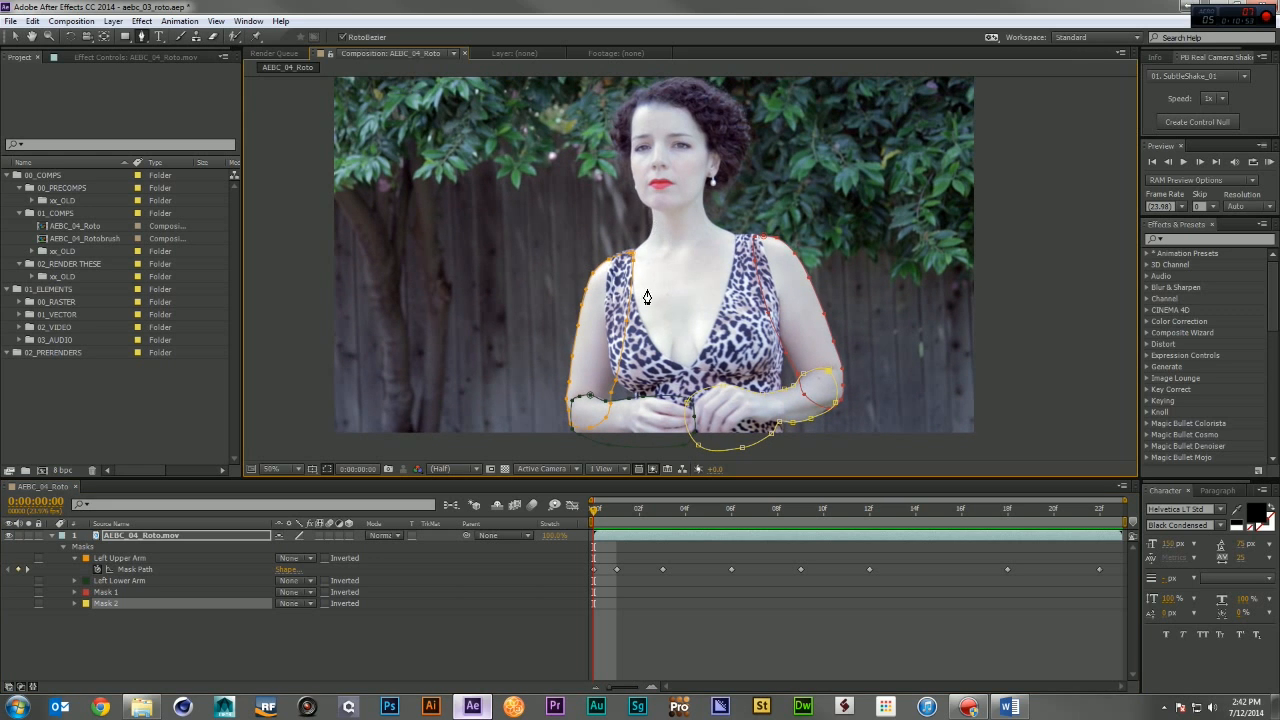
left_click(641, 248)
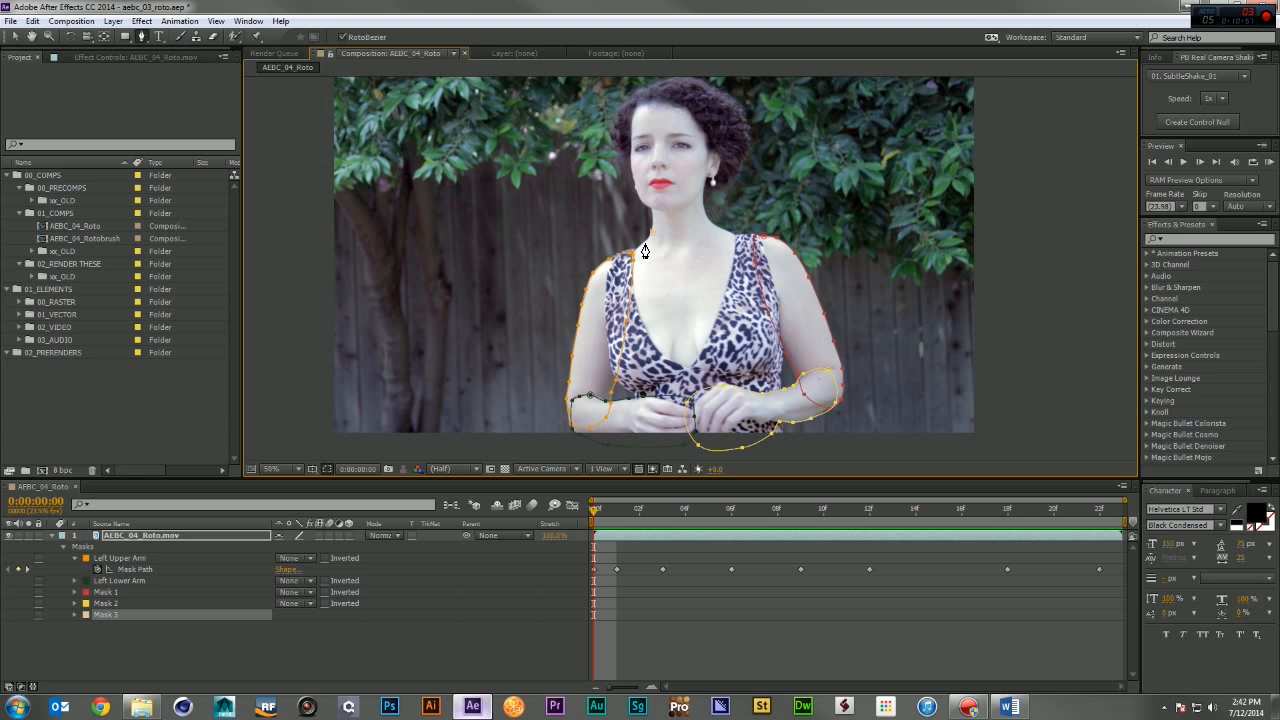
scroll(645, 252, "up", 1)
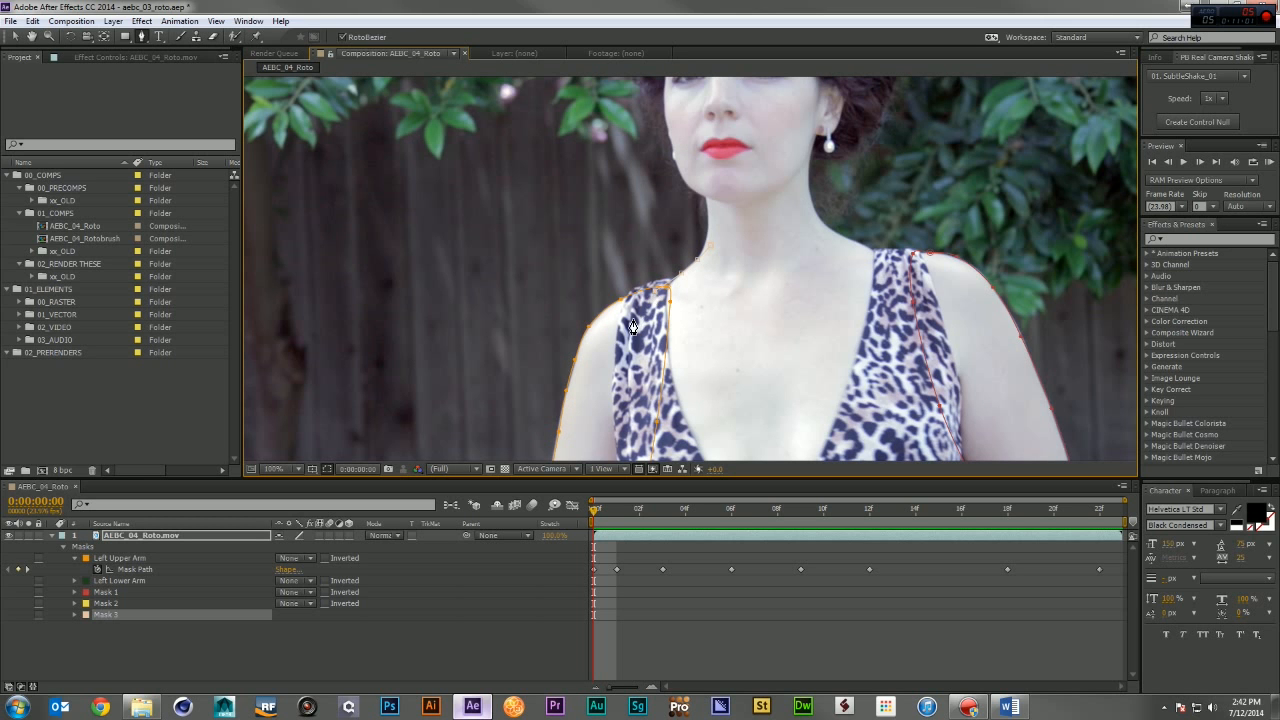
left_click_drag(618, 403, 592, 188)
left_click(589, 225)
left_click(594, 280)
left_click(602, 315)
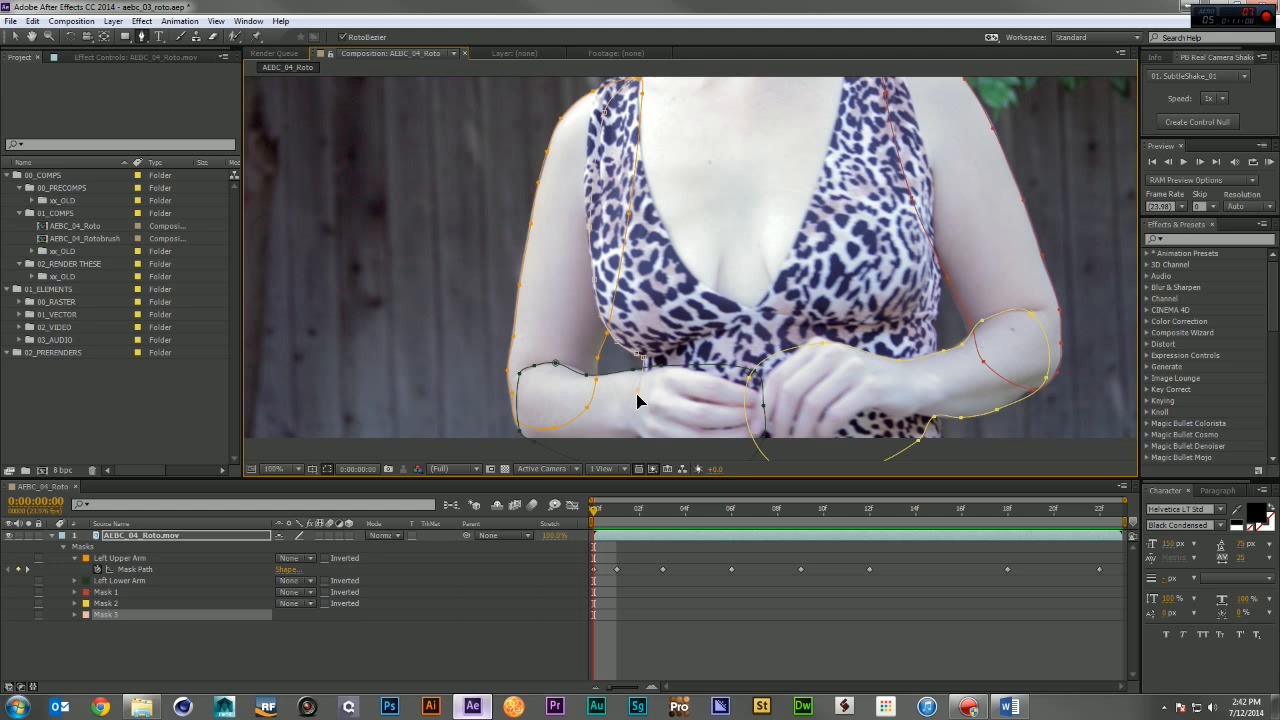
Complete the torso mask below the frame edge, up the dress's right side and across the neck, with its mode set to None.
left_click(649, 455)
left_click(935, 448)
left_click(943, 436)
left_click(939, 406)
left_click(937, 335)
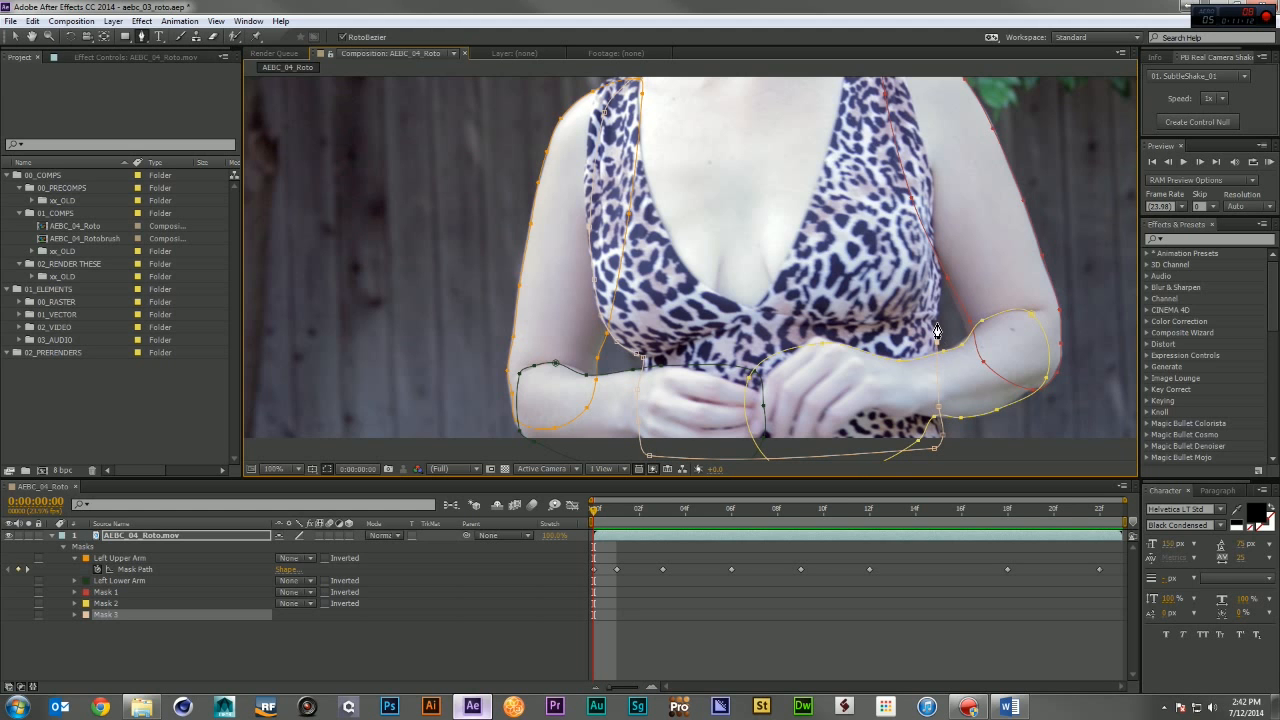
left_click(941, 282)
left_click_drag(931, 204, 946, 311)
left_click(939, 254)
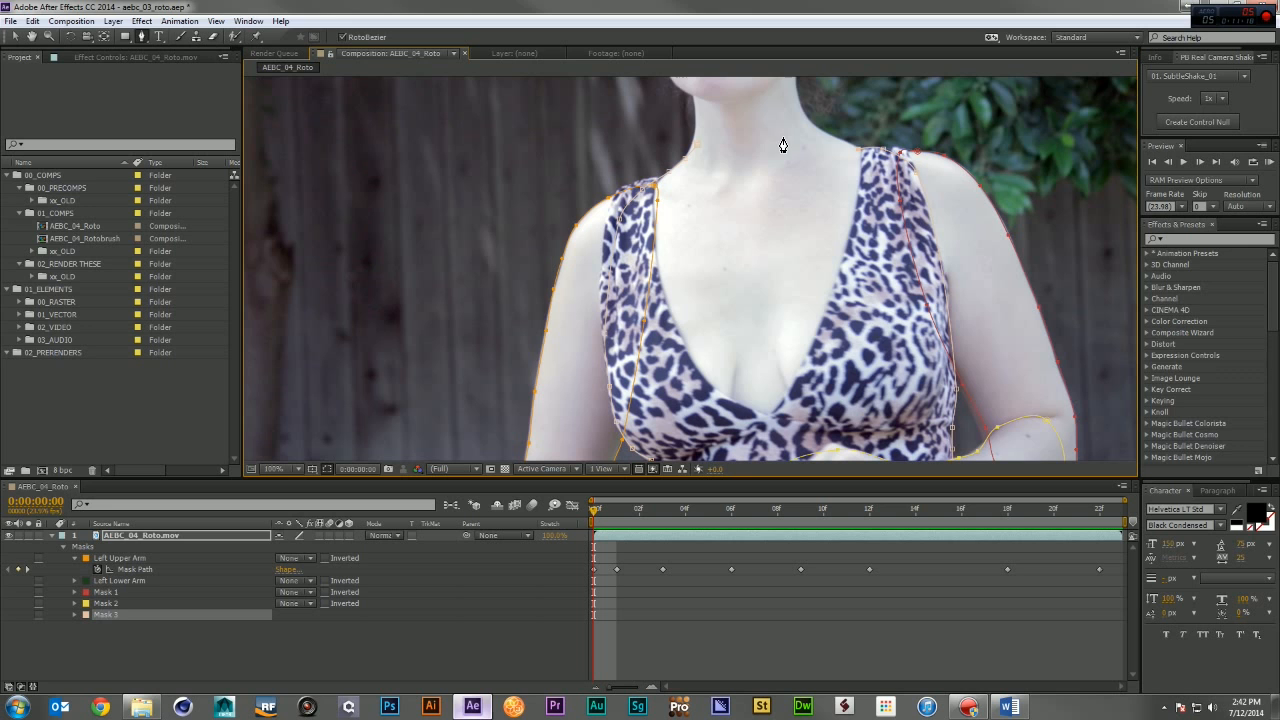
left_click(698, 145)
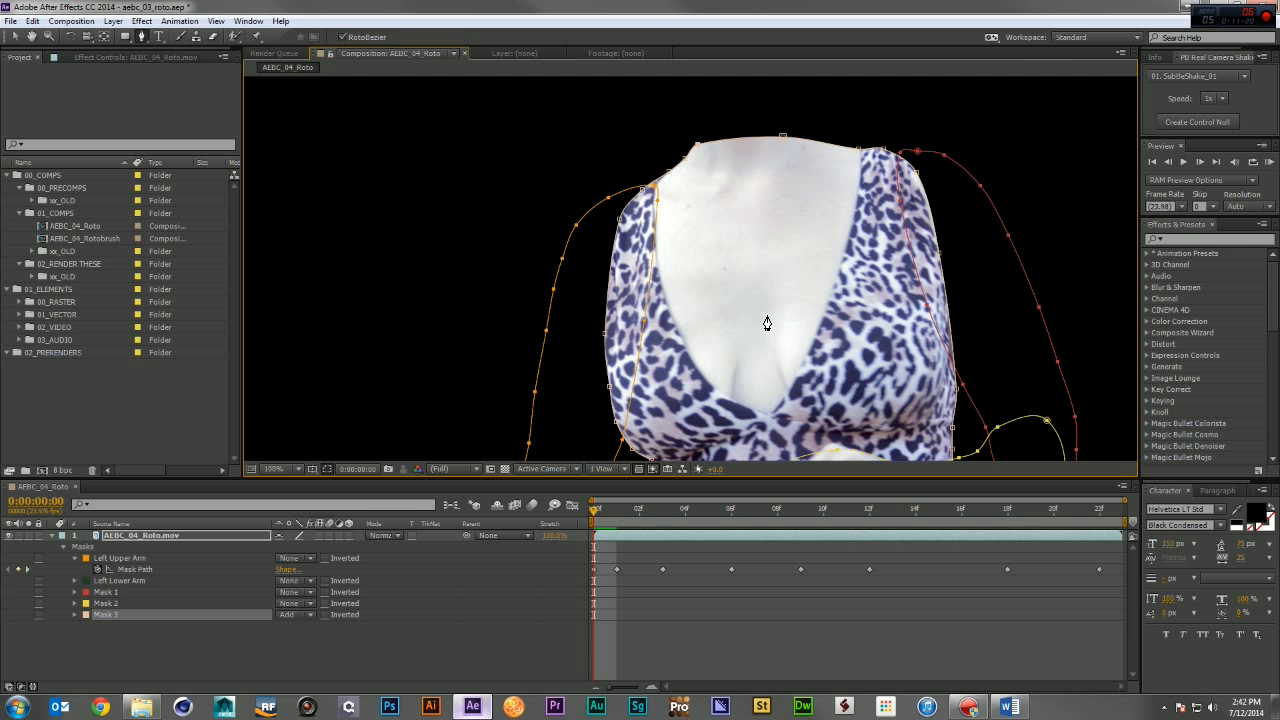
left_click(290, 614)
left_click(307, 514)
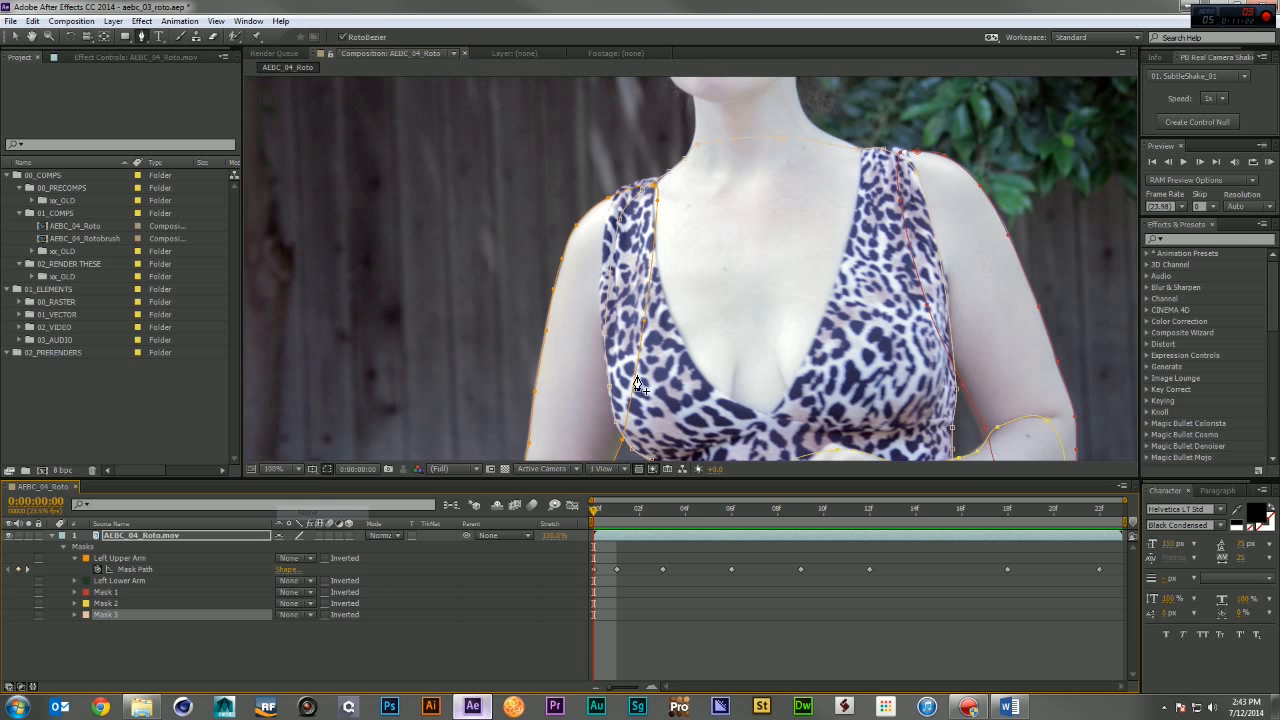
Preview the torso cutout by switching its mask mode to Add and back to None.
scroll(645, 384, "down", 1)
left_click_drag(720, 386, 654, 402)
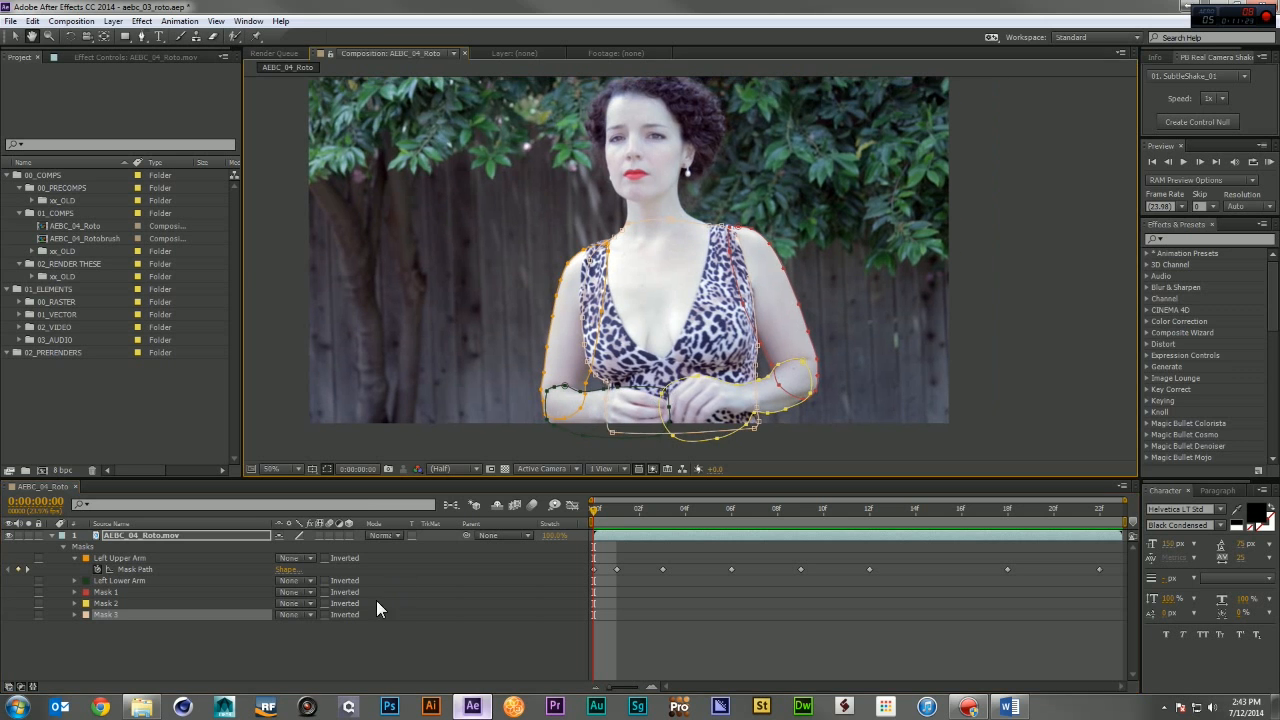
left_click(302, 616)
left_click(308, 527)
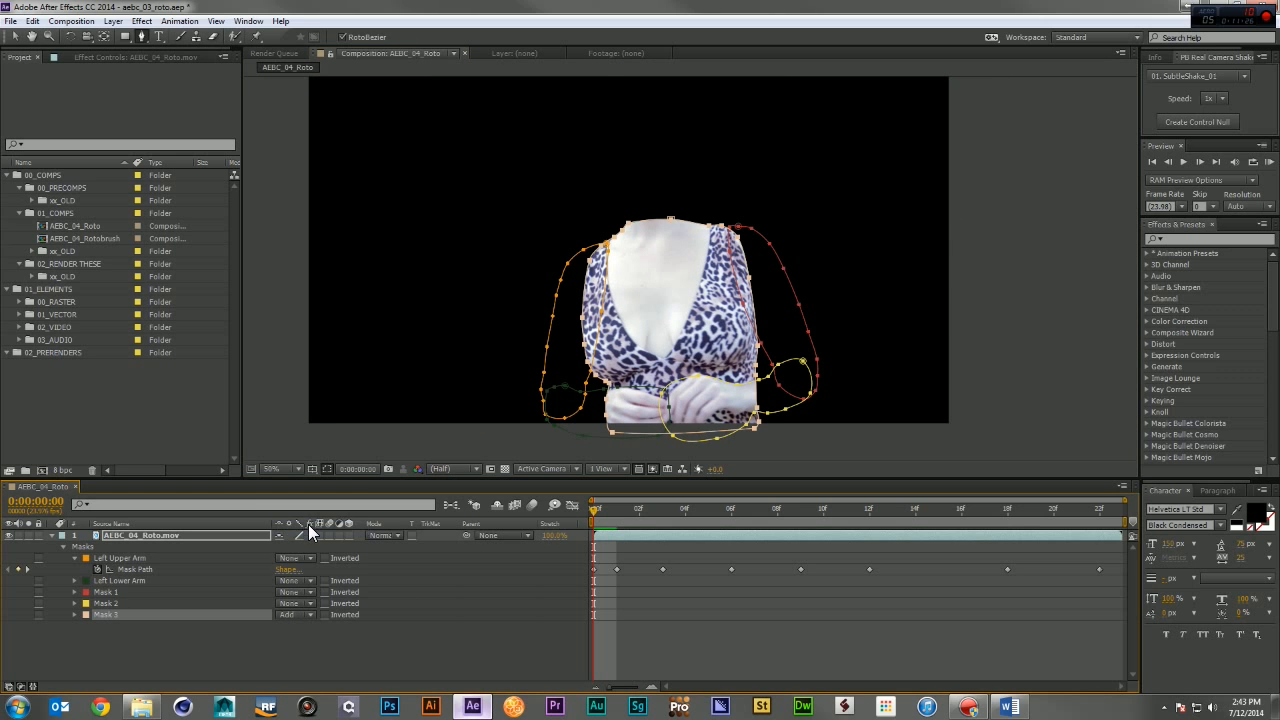
left_click(290, 612)
left_click(318, 513)
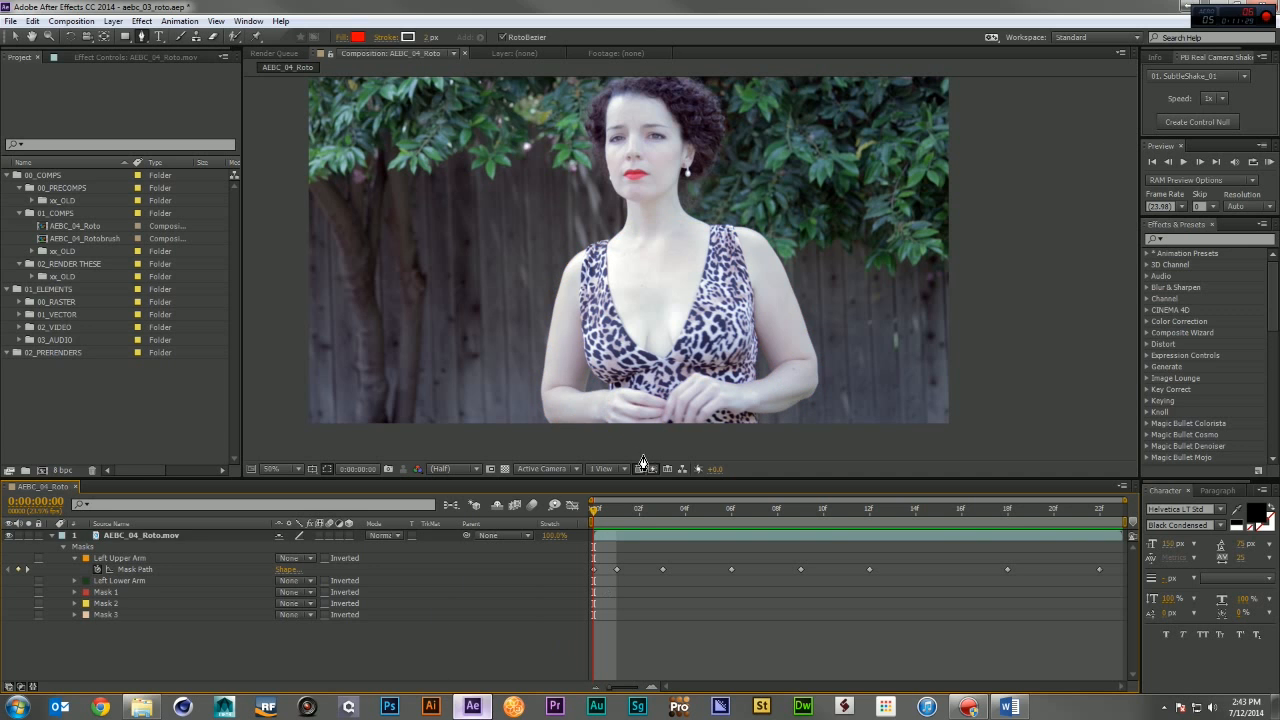
left_click_drag(644, 330, 661, 396)
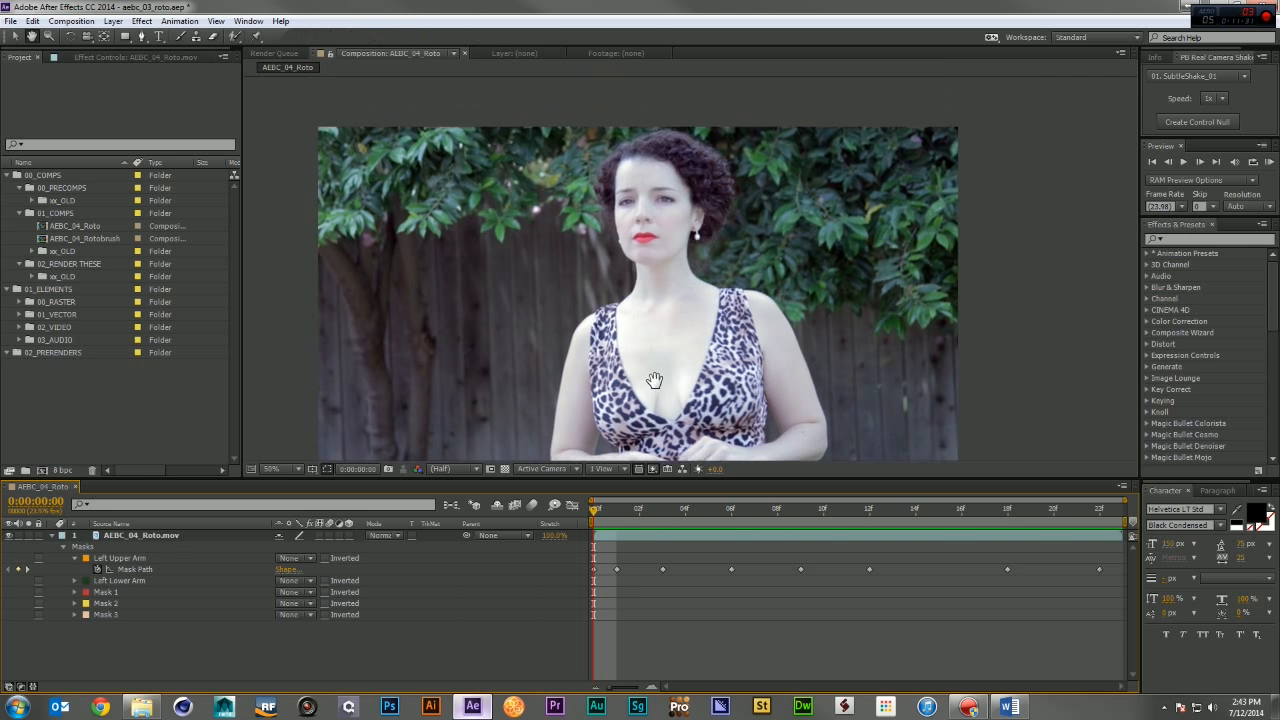
scroll(672, 360, "up", 1)
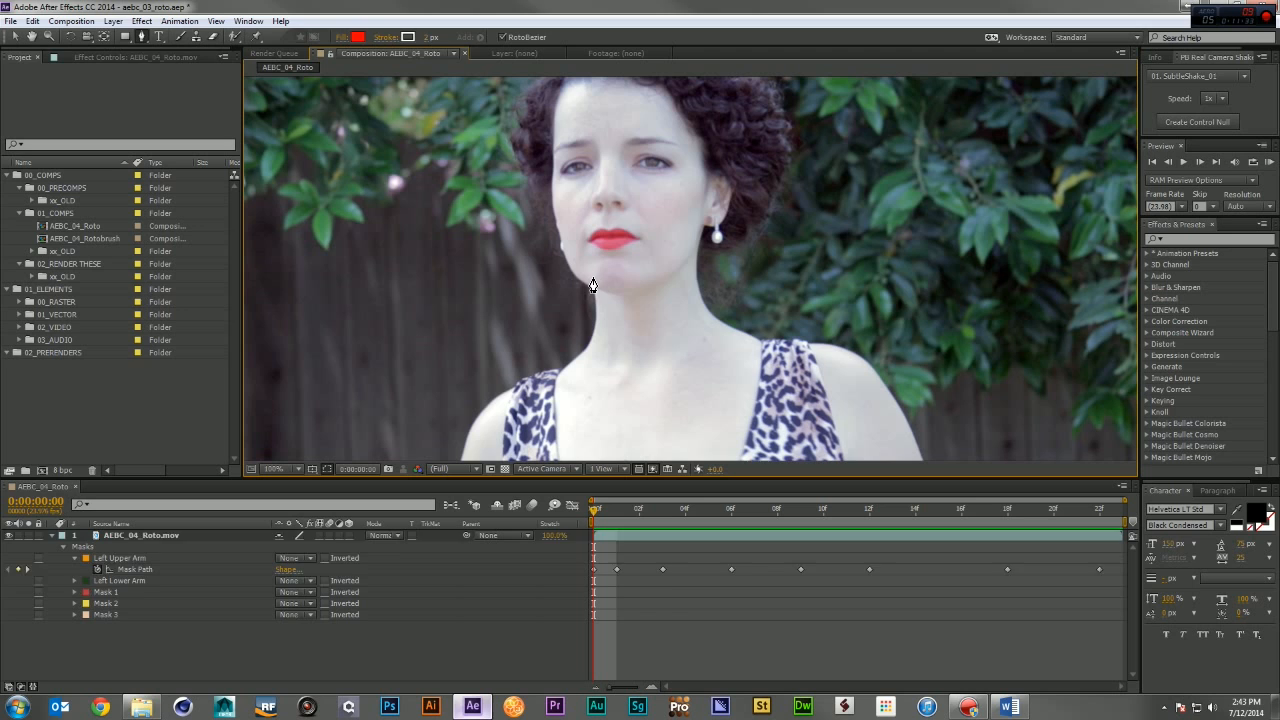
left_click(592, 279)
left_click(597, 294)
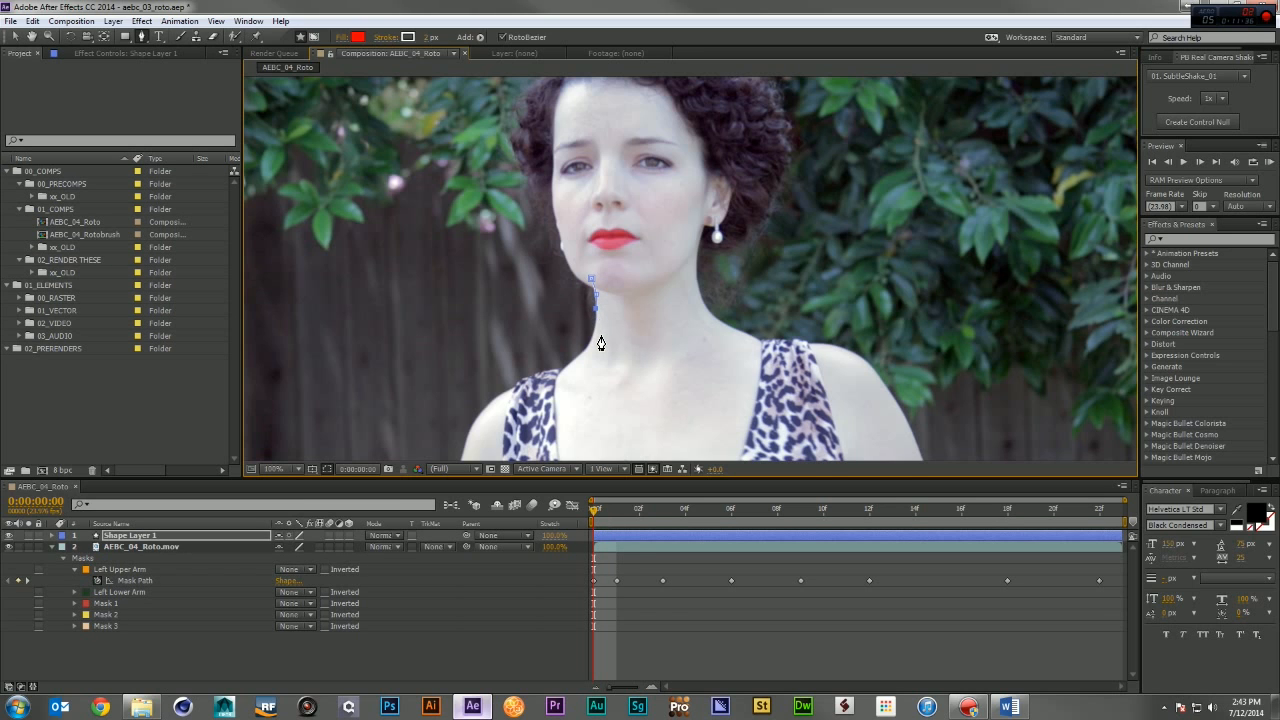
left_click(174, 536)
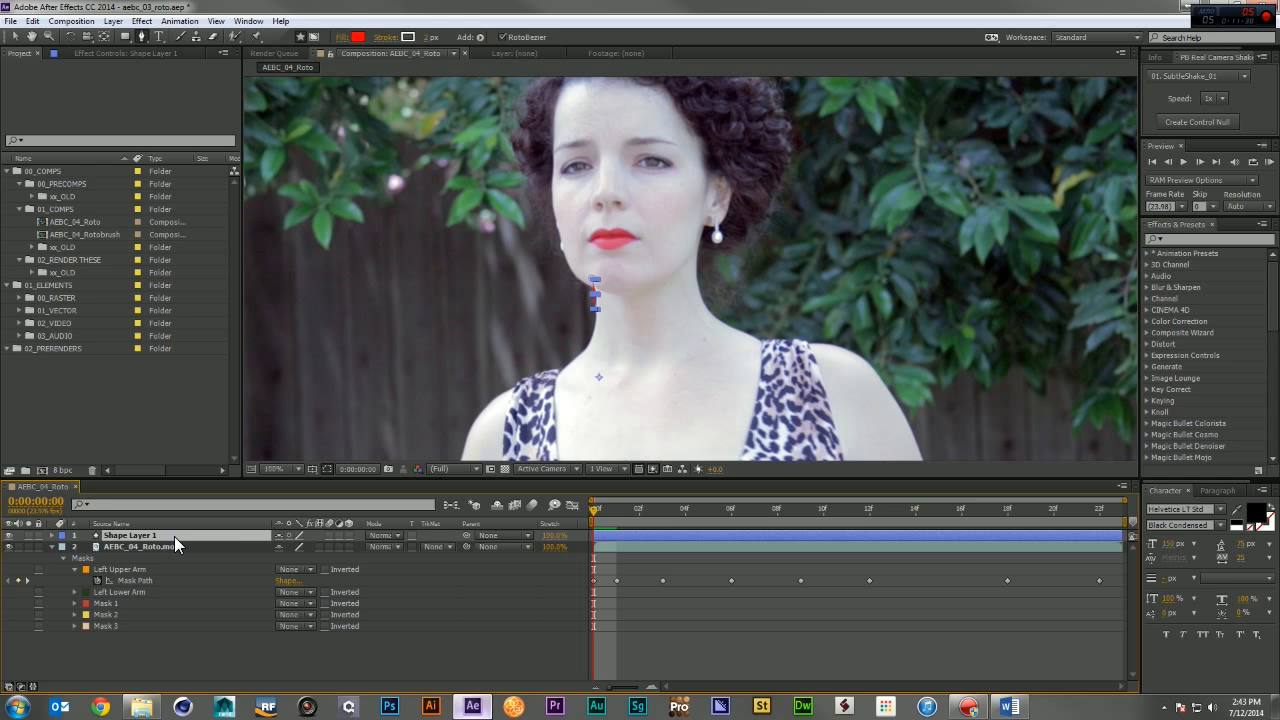
key("Delete")
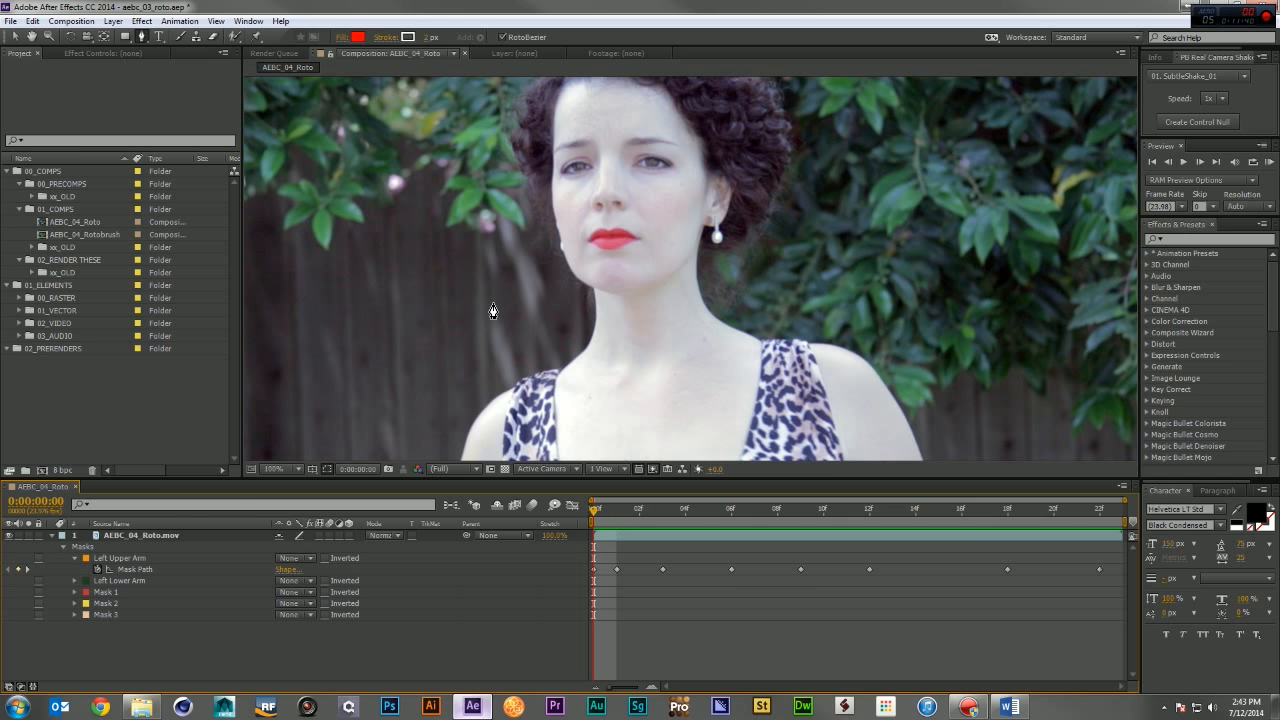
With no layer selected, draw a three-point filled shape beside the cheek and neck, and delete its shape layer.
left_click(164, 536)
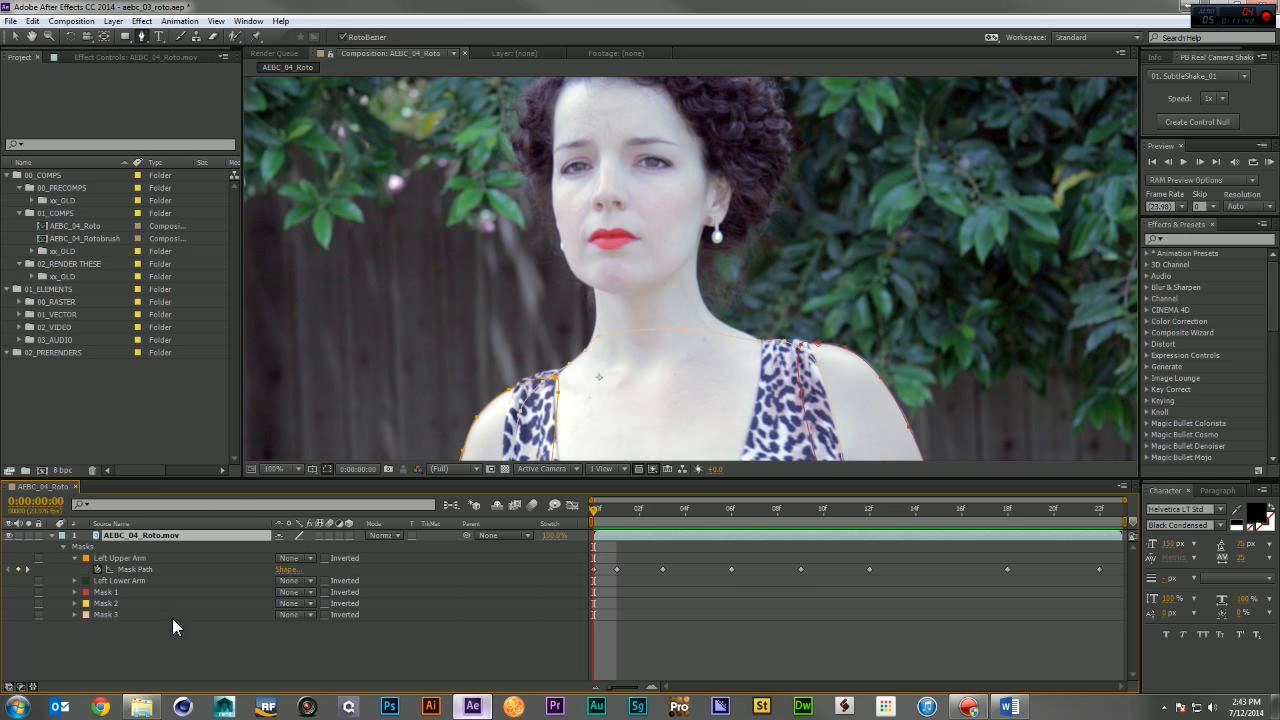
left_click(172, 640)
left_click(569, 200)
left_click(600, 333)
left_click(482, 355)
left_click(152, 536)
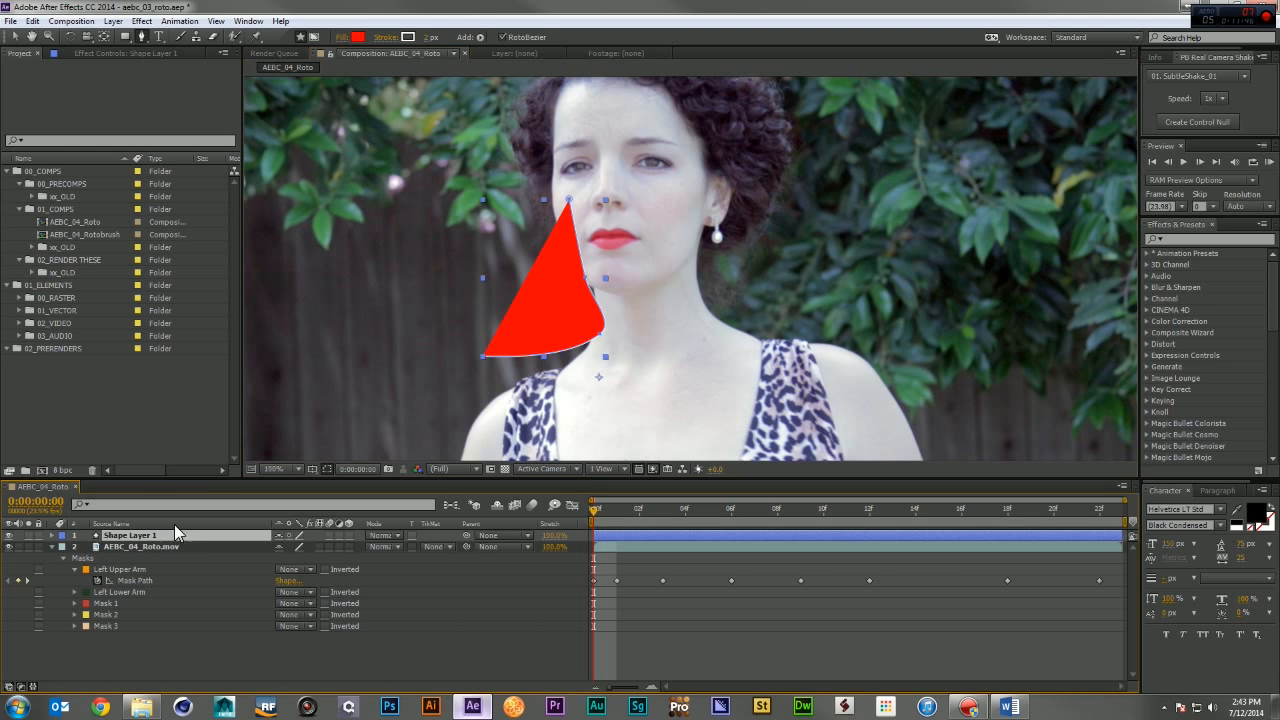
key("Delete")
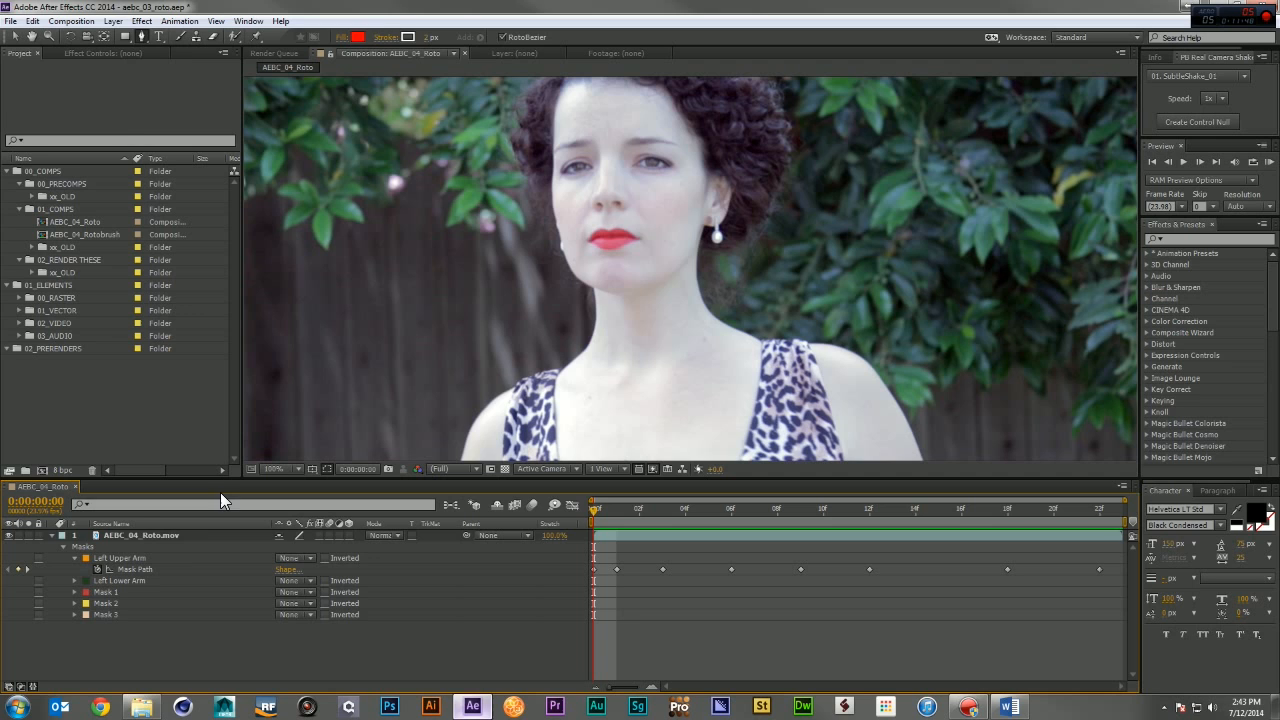
On the AEBC_04_Roto.mov layer, start a neck mask at the jaw, down the neck's left side and across the upper chest to the right strap.
left_click(190, 536)
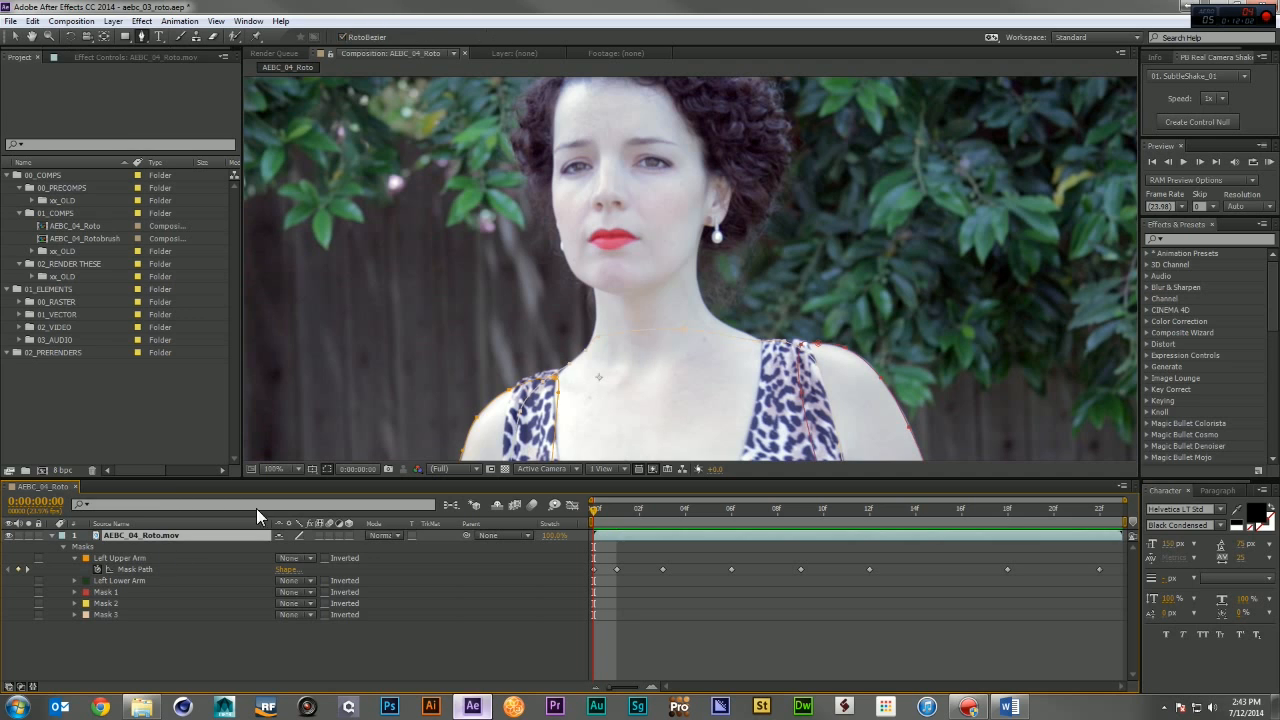
left_click(592, 281)
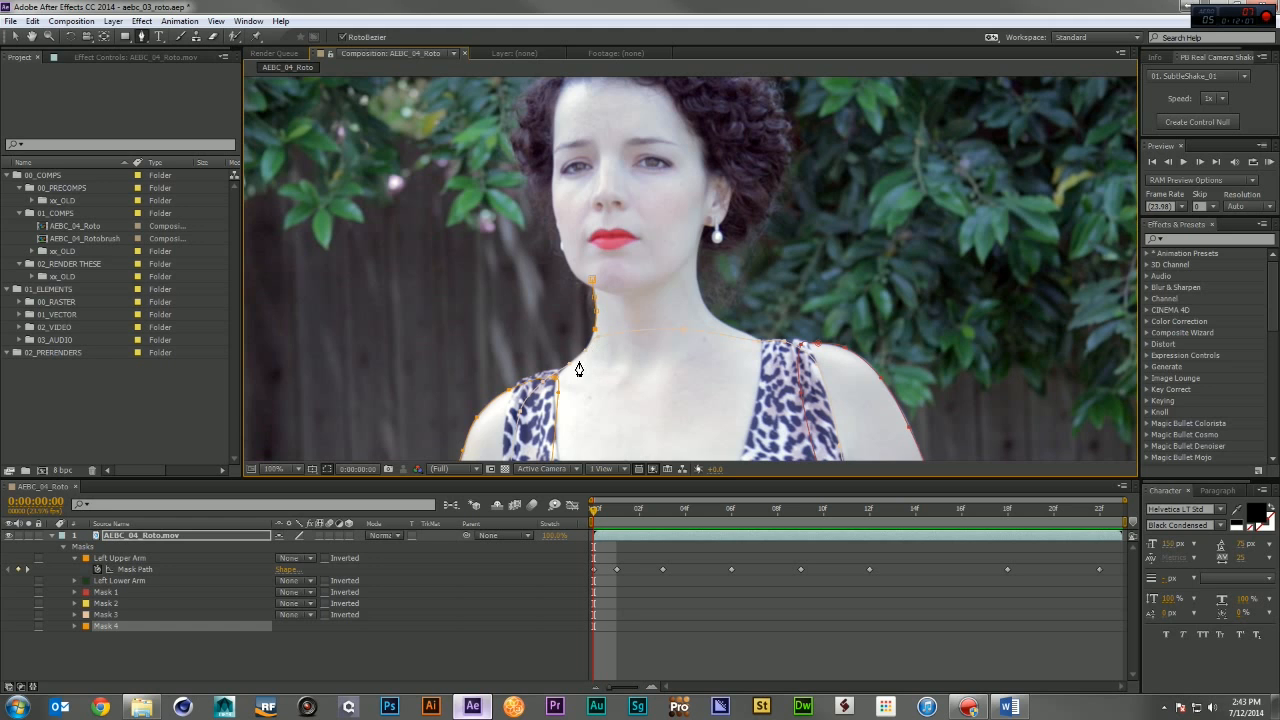
left_click(591, 404)
left_click(651, 419)
left_click(707, 410)
left_click(763, 352)
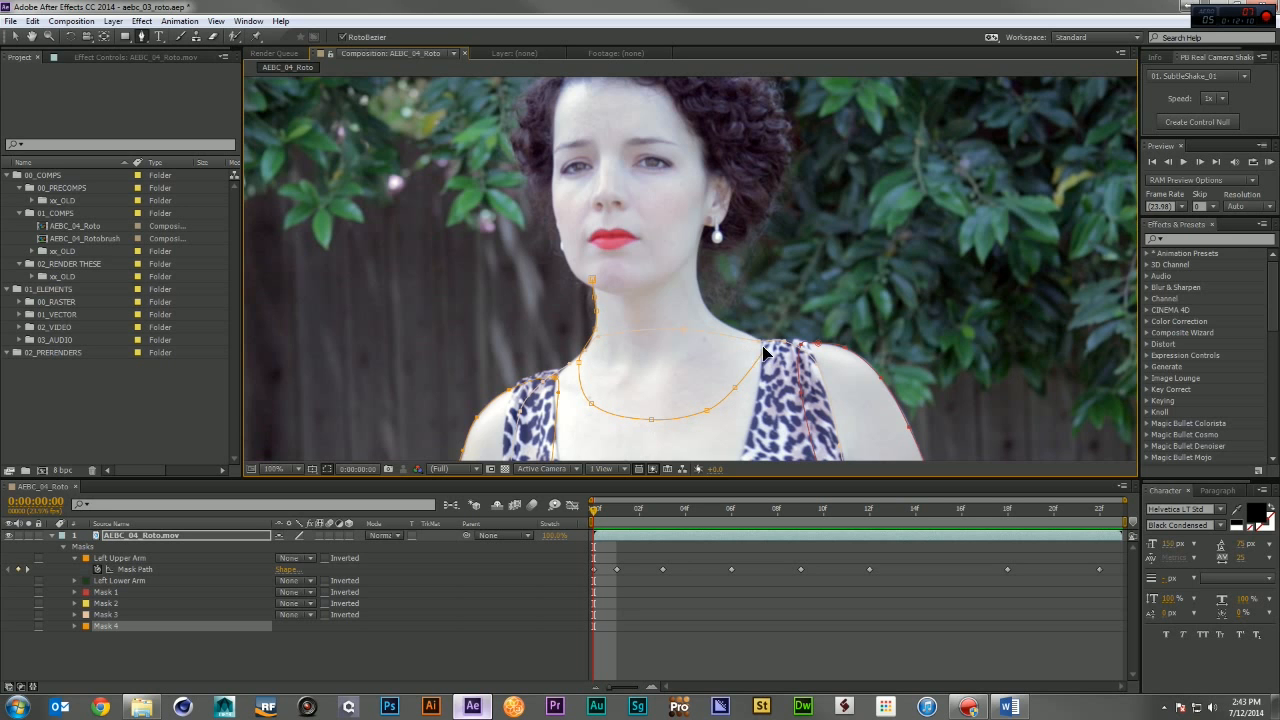
Close the neck mask up the neck's right side and across the lower face, and set its mode to None.
left_click(718, 319)
left_click(697, 259)
left_click(679, 241)
left_click(602, 244)
left_click(595, 284)
left_click(292, 624)
left_click(318, 521)
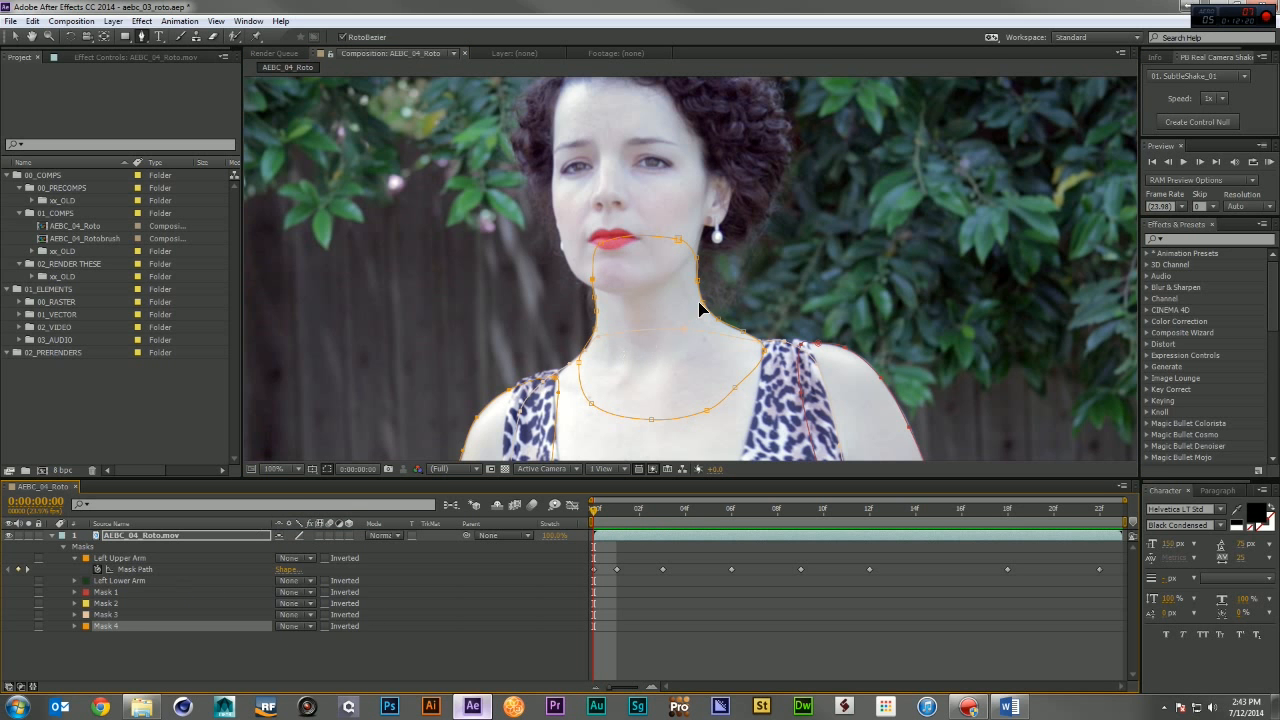
Start a head mask at the upper-left hairline and trace the hair's left edge down to the cheek.
left_click_drag(669, 213, 714, 317)
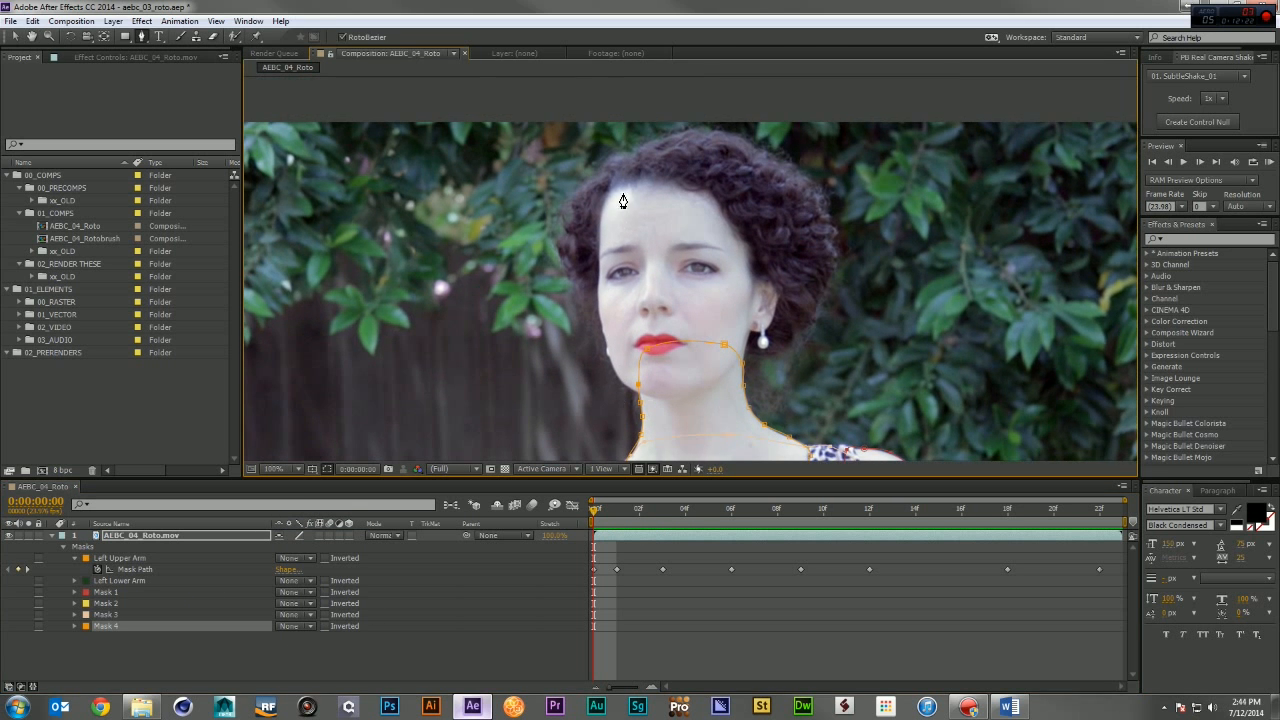
left_click(608, 161)
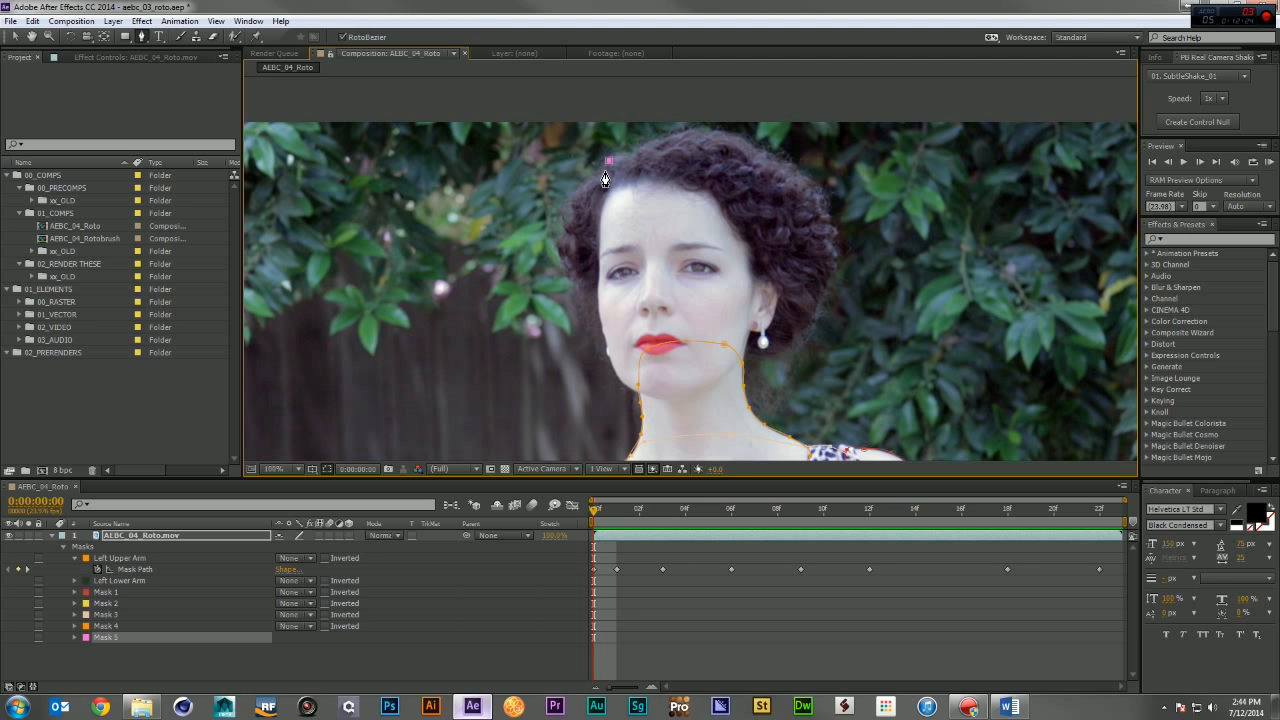
left_click(583, 190)
left_click(574, 205)
left_click(574, 220)
left_click(558, 252)
left_click(563, 268)
left_click(572, 280)
left_click(575, 292)
left_click(585, 317)
left_click(589, 331)
left_click(597, 349)
left_click(598, 348)
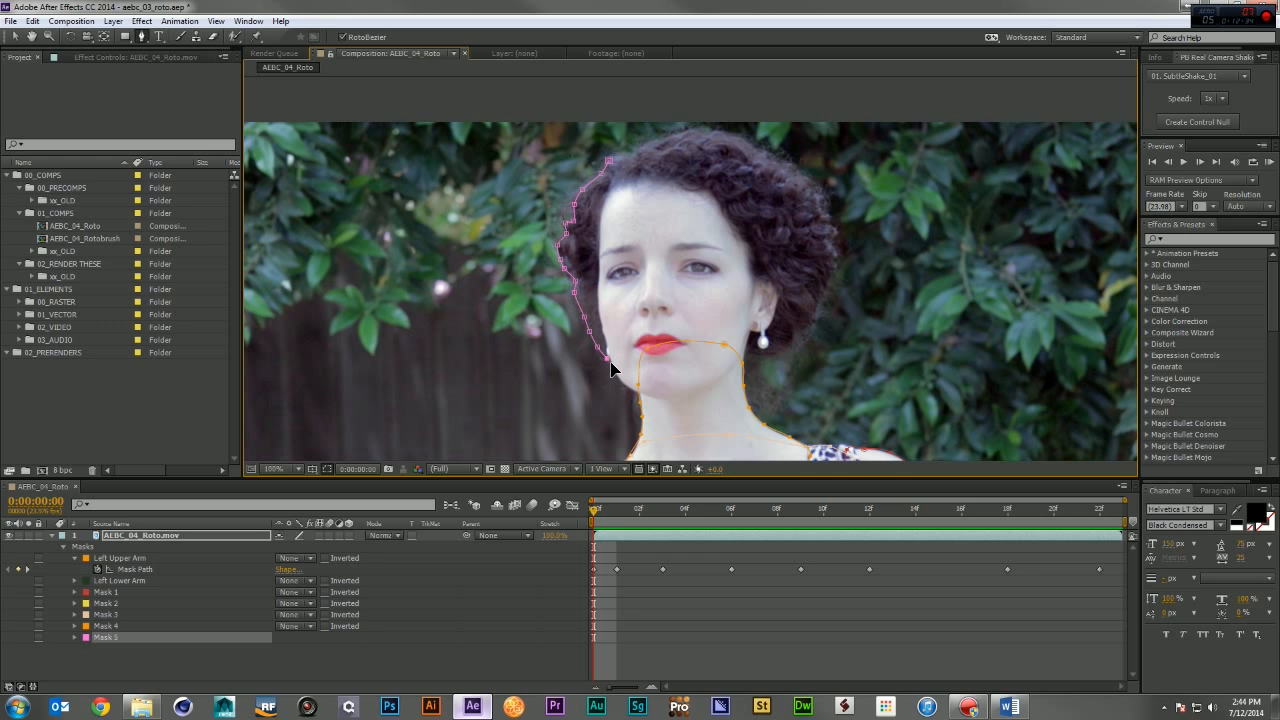
Continue the head mask along the jaw and under the chin, past the earring to the lower-right curls.
left_click(619, 379)
left_click(631, 388)
left_click(688, 397)
left_click(737, 381)
left_click(753, 360)
left_click(772, 353)
left_click(796, 345)
key("ctrl+z")
left_click(790, 343)
Complete the head mask up the hair's right side and over the crown to its starting point, and set its mode to None.
left_click(805, 325)
left_click(814, 309)
left_click(824, 289)
left_click(834, 256)
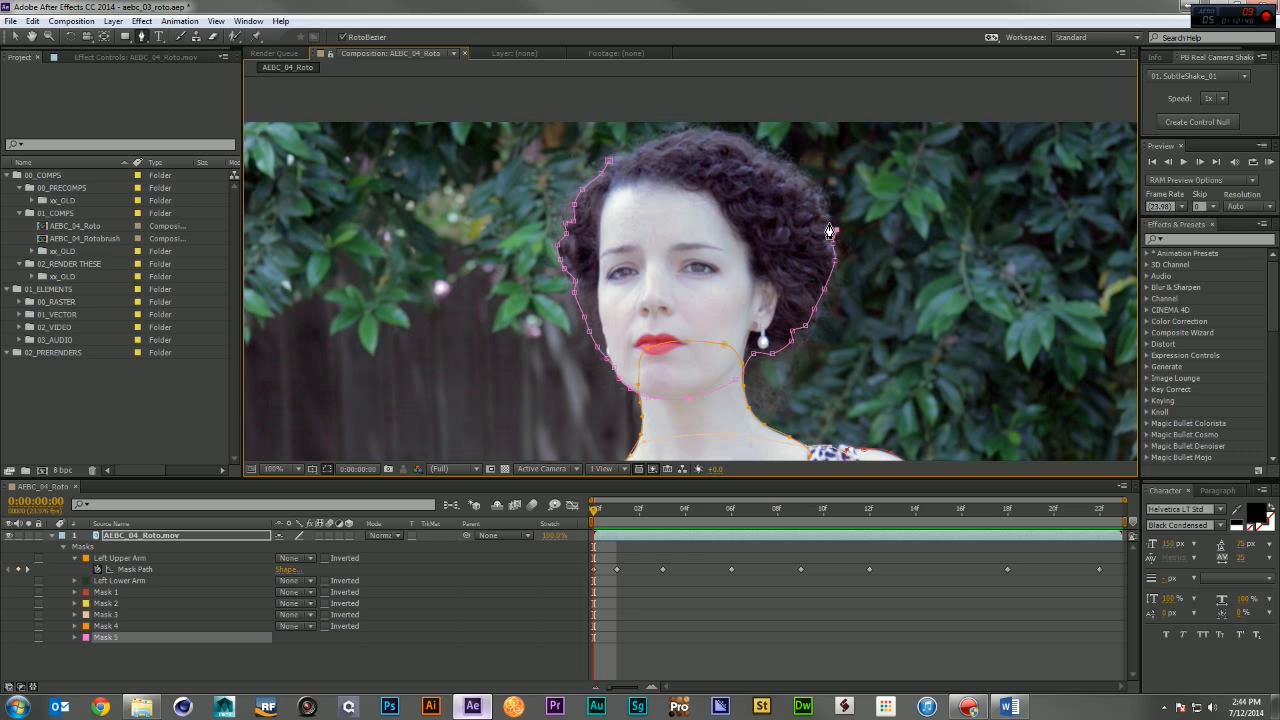
left_click(823, 197)
left_click(752, 147)
left_click(704, 133)
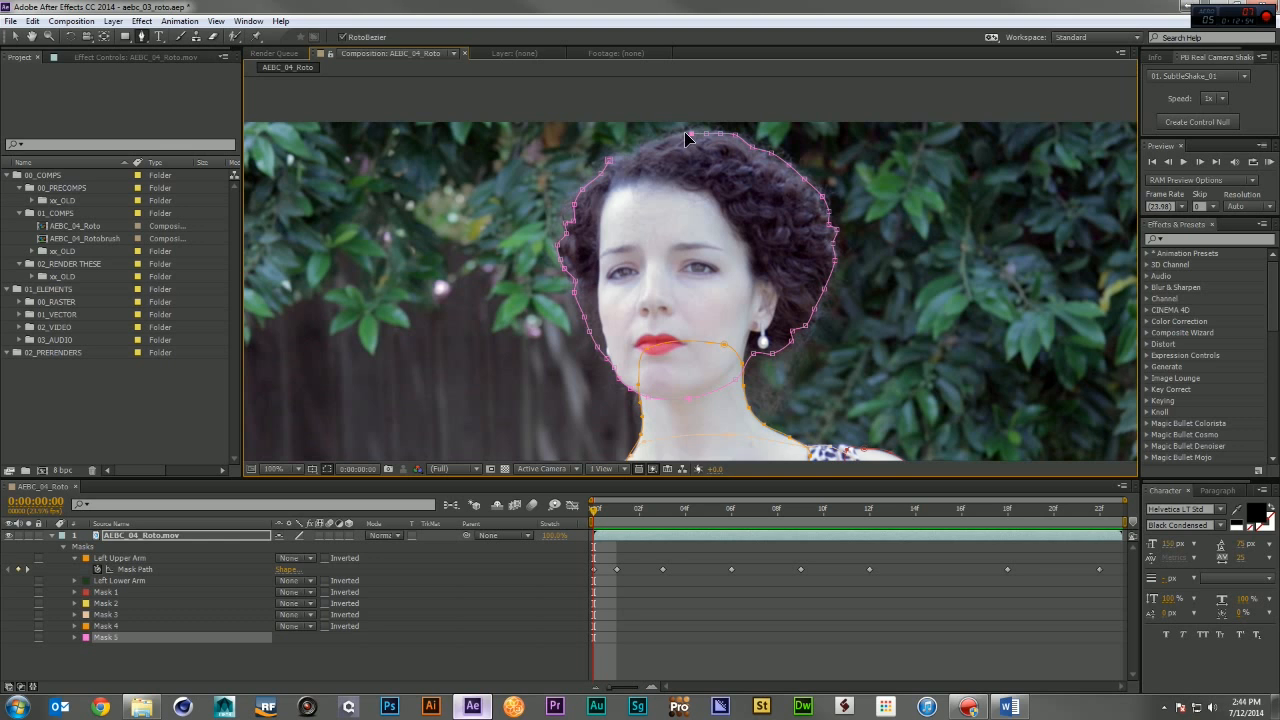
left_click(637, 148)
left_click(609, 160)
left_click(292, 634)
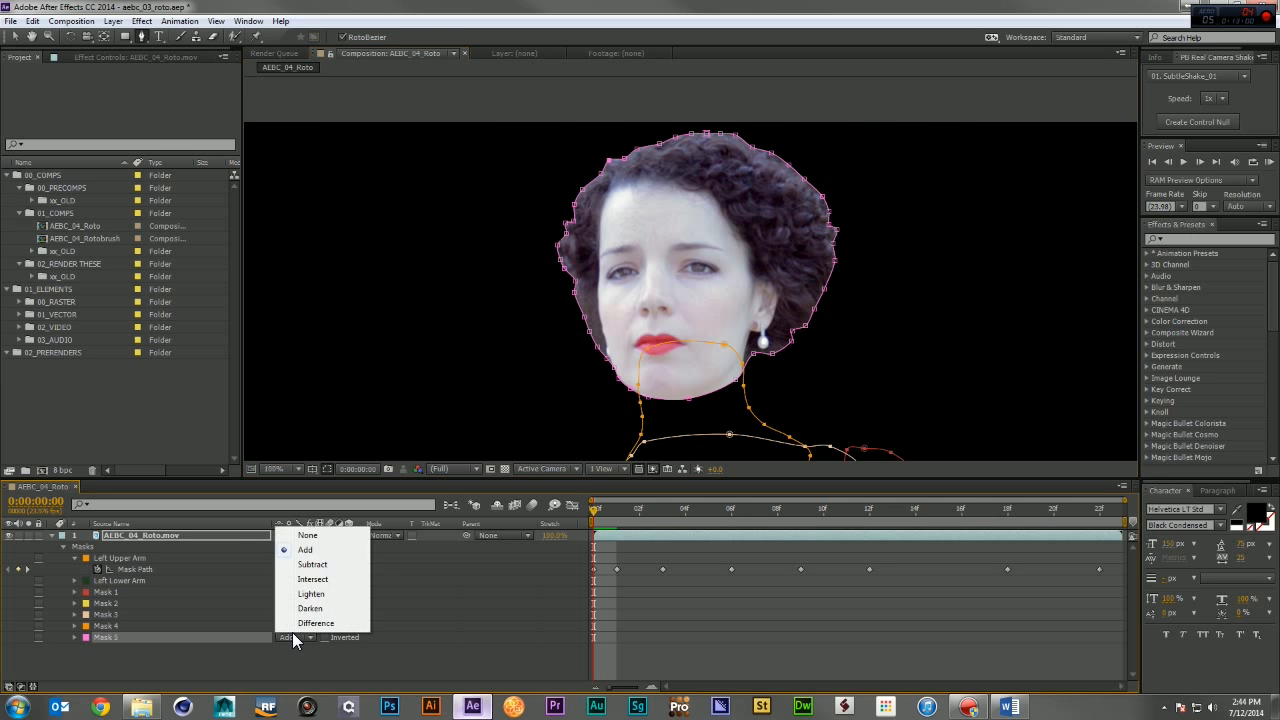
left_click(310, 535)
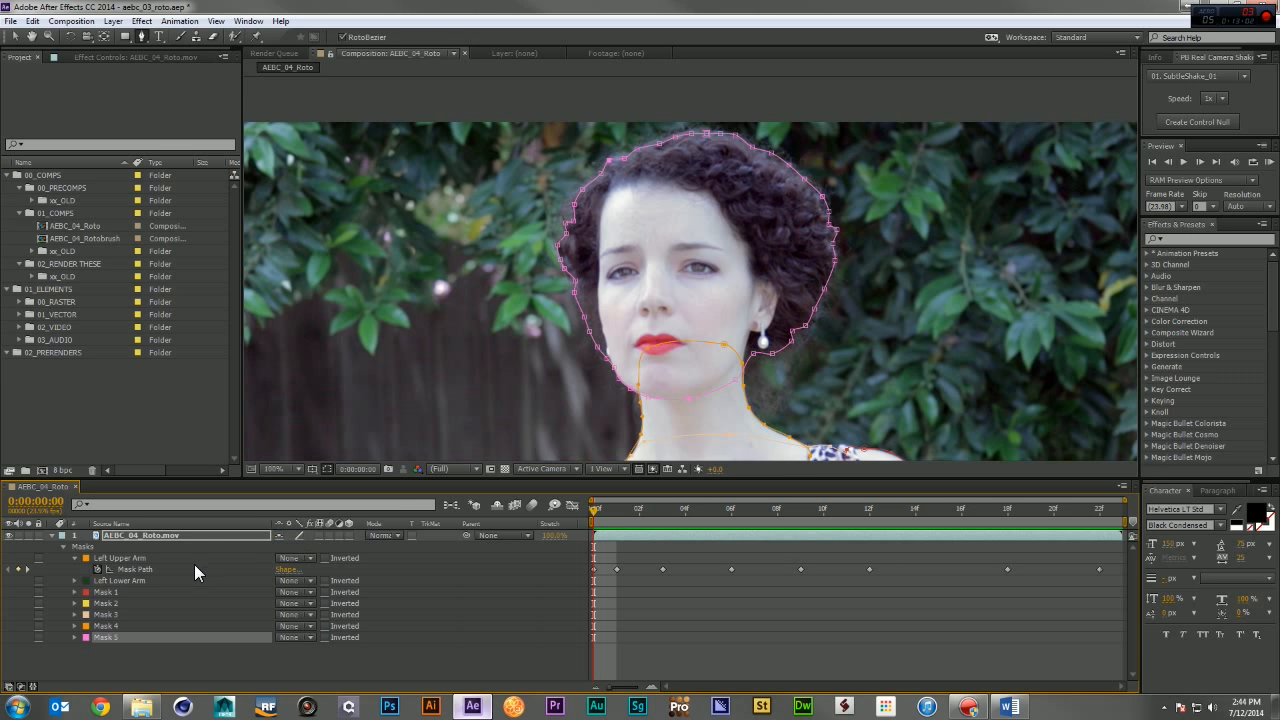
Set the mode of every mask, from Left Upper Arm through Mask 5, to Add.
scroll(585, 315, "down", 1)
left_click_drag(713, 337, 692, 219)
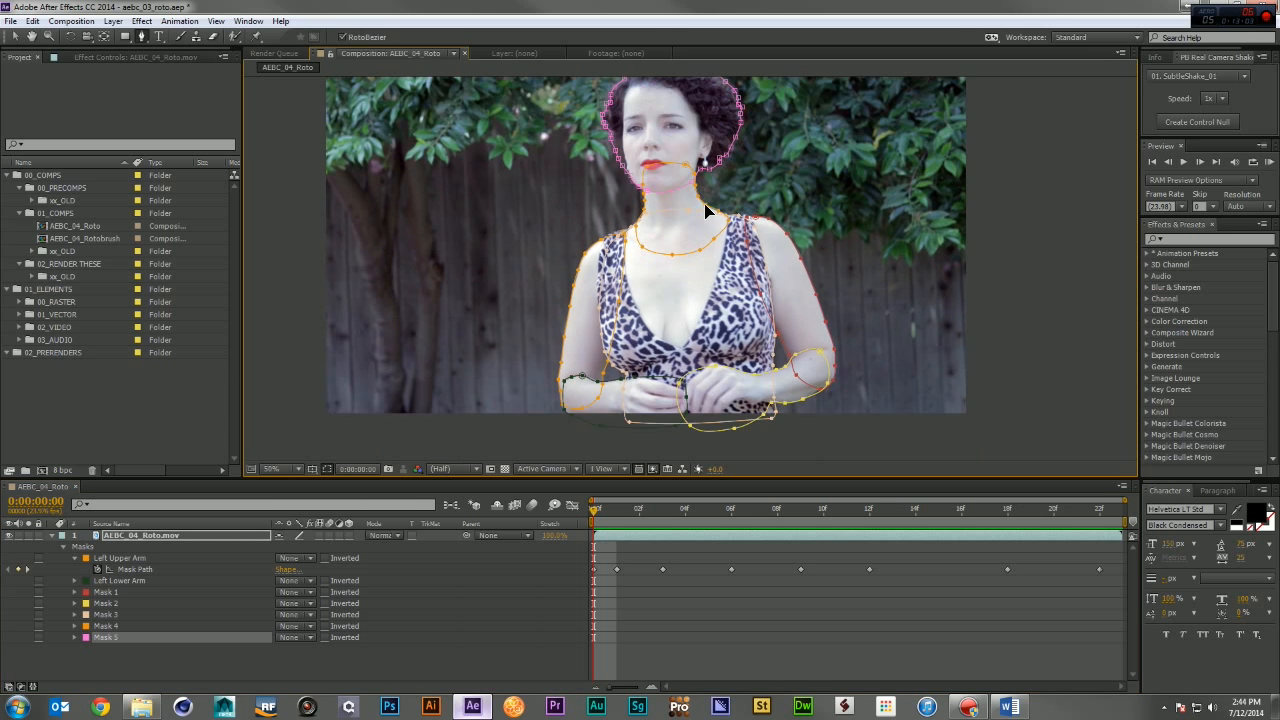
scroll(704, 215, "down", 1)
left_click_drag(136, 652, 108, 592)
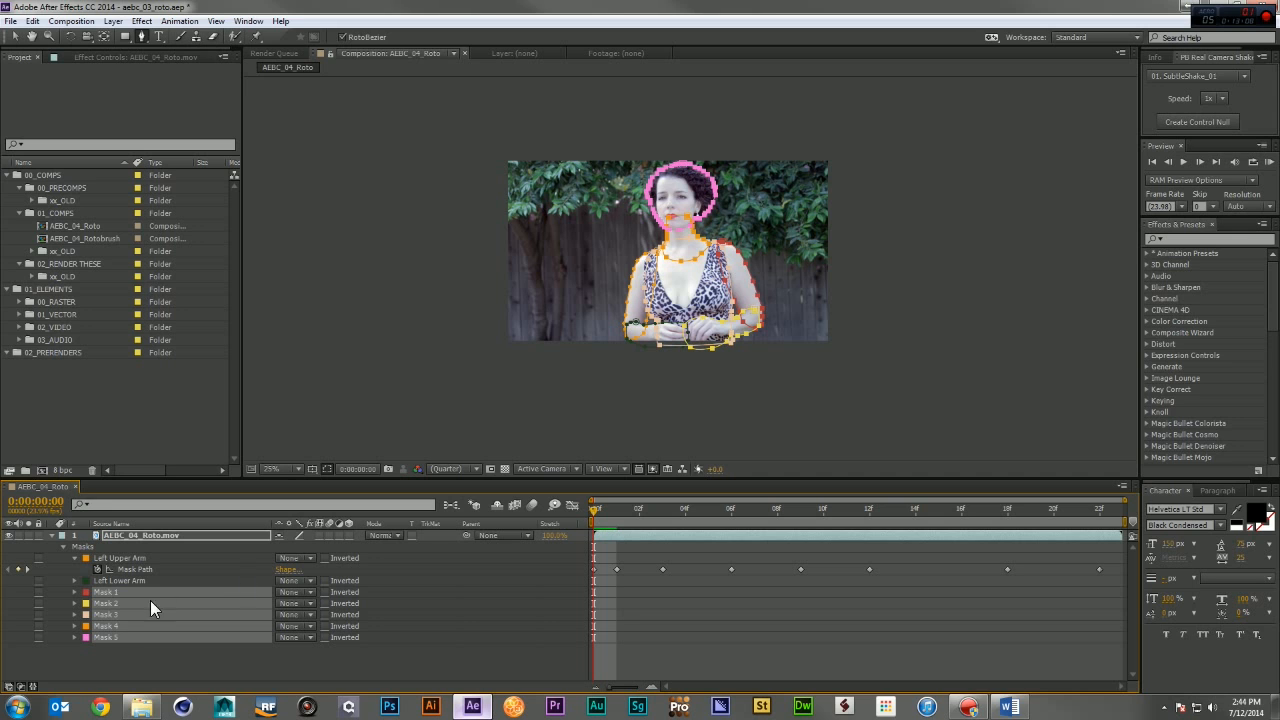
left_click_drag(132, 660, 114, 576)
left_click(292, 580)
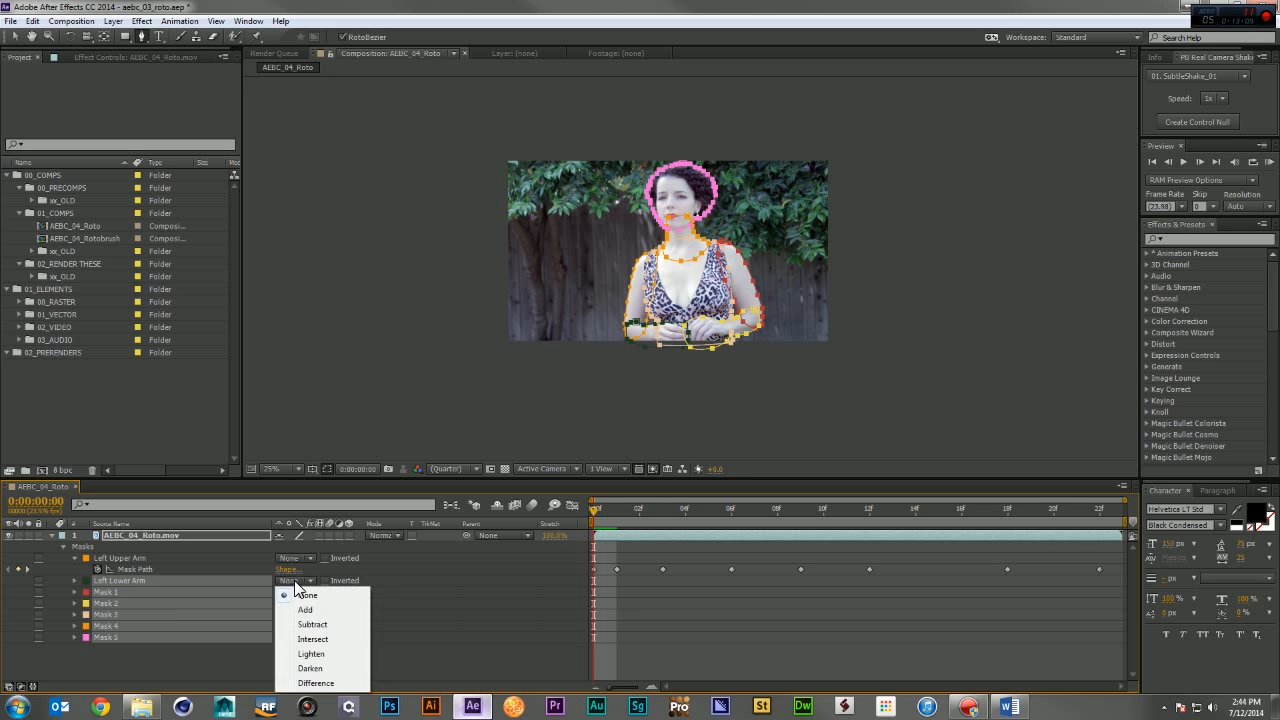
left_click(305, 609)
left_click(308, 558)
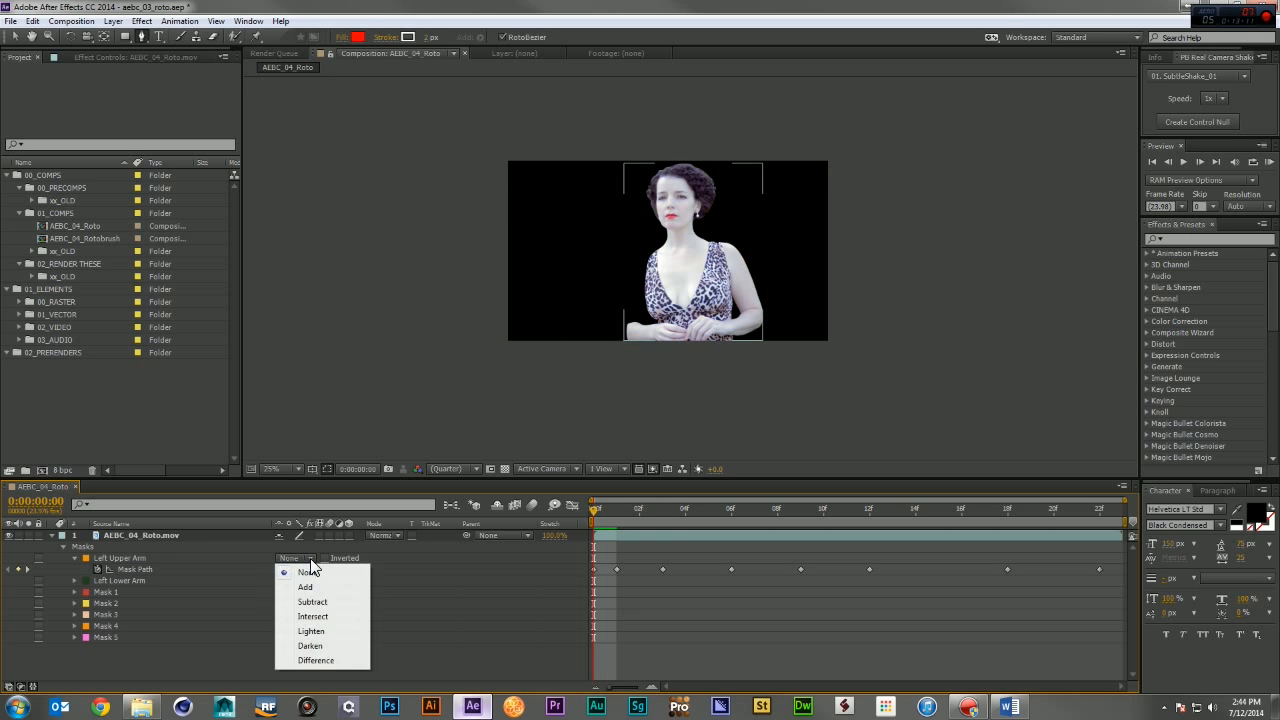
left_click(310, 587)
Collapse the footage layer's mask list and check the combined cutout of the whole figure.
left_click(73, 558)
left_click(61, 546)
key("period")
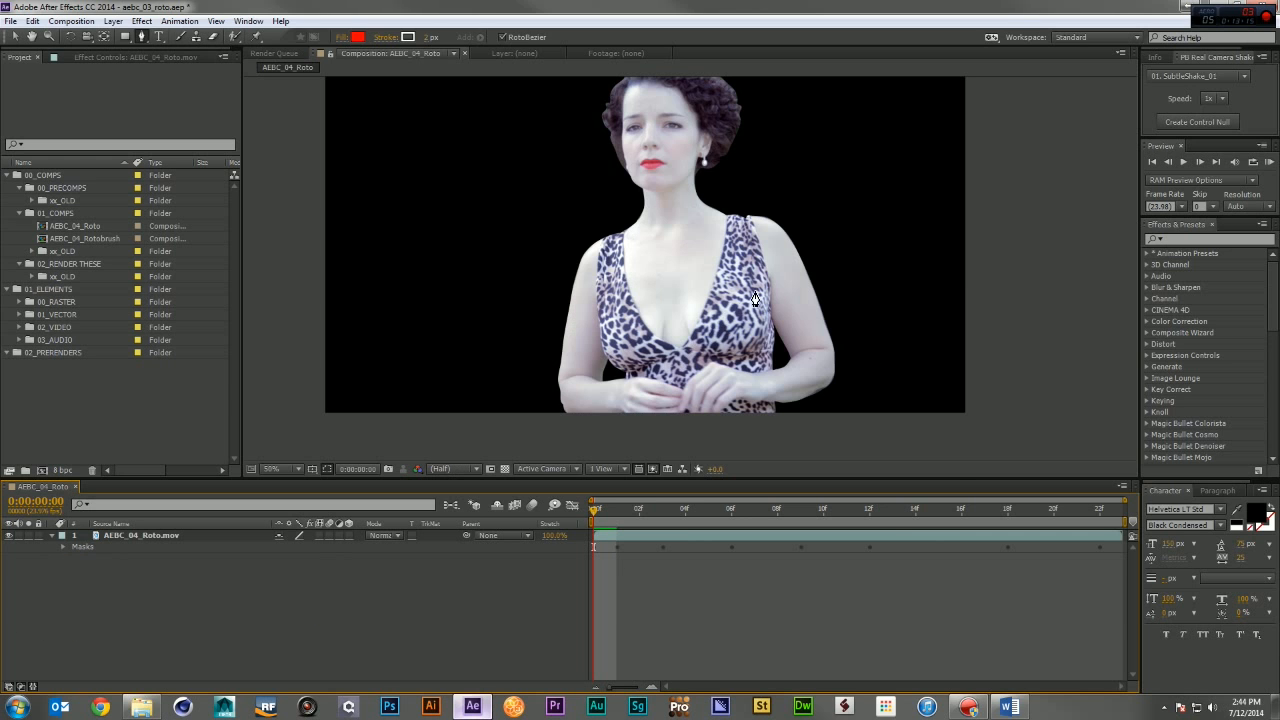
key("h")
key("g")
left_click(500, 605)
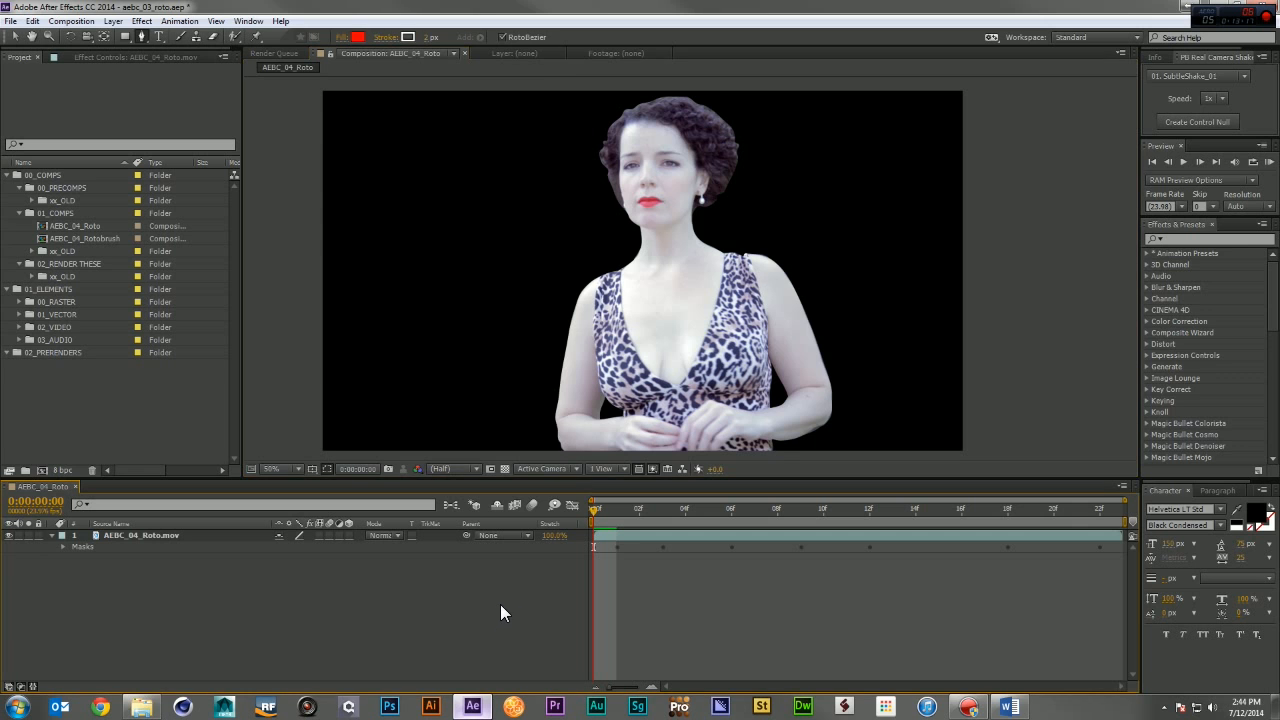
key("ctrl+y")
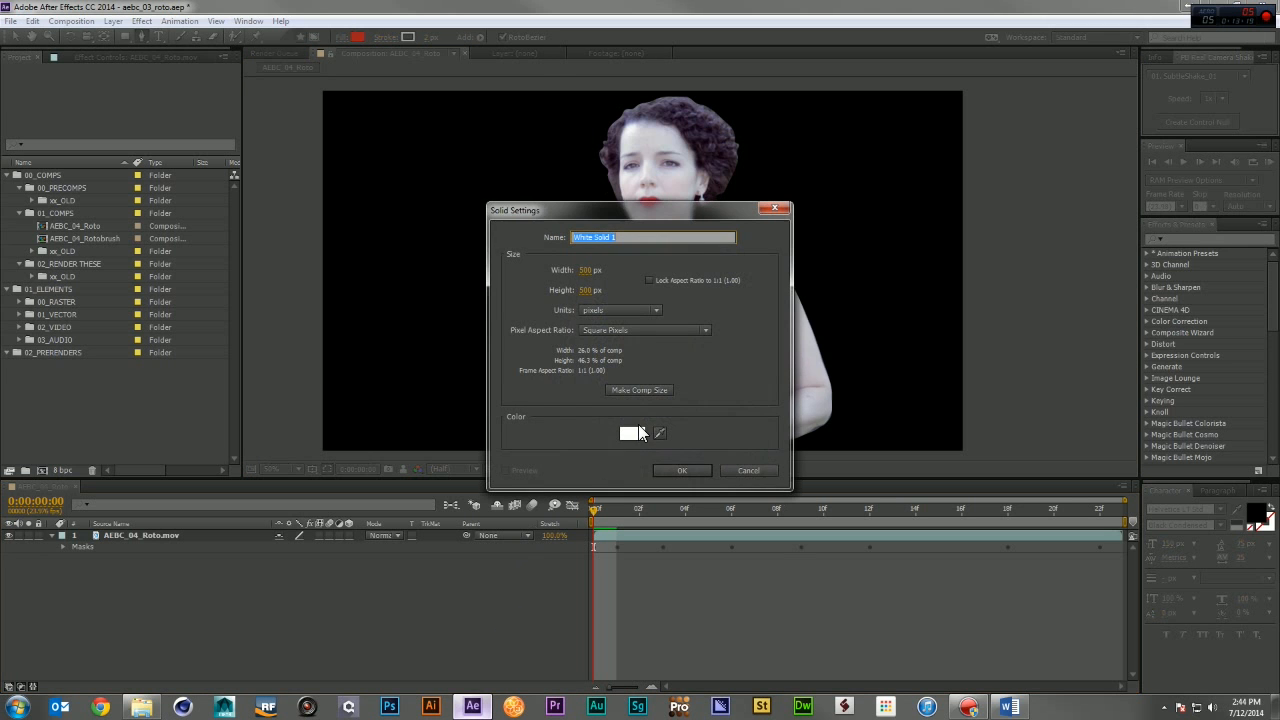
left_click(676, 470)
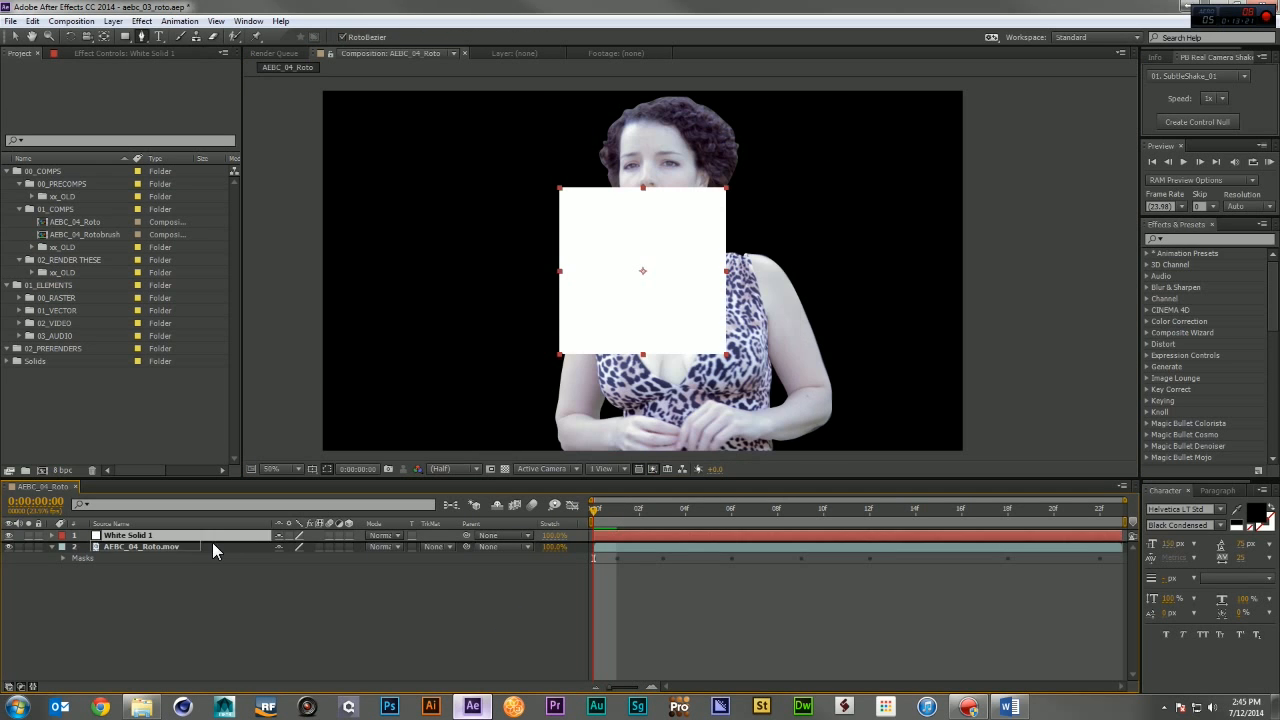
key("Delete")
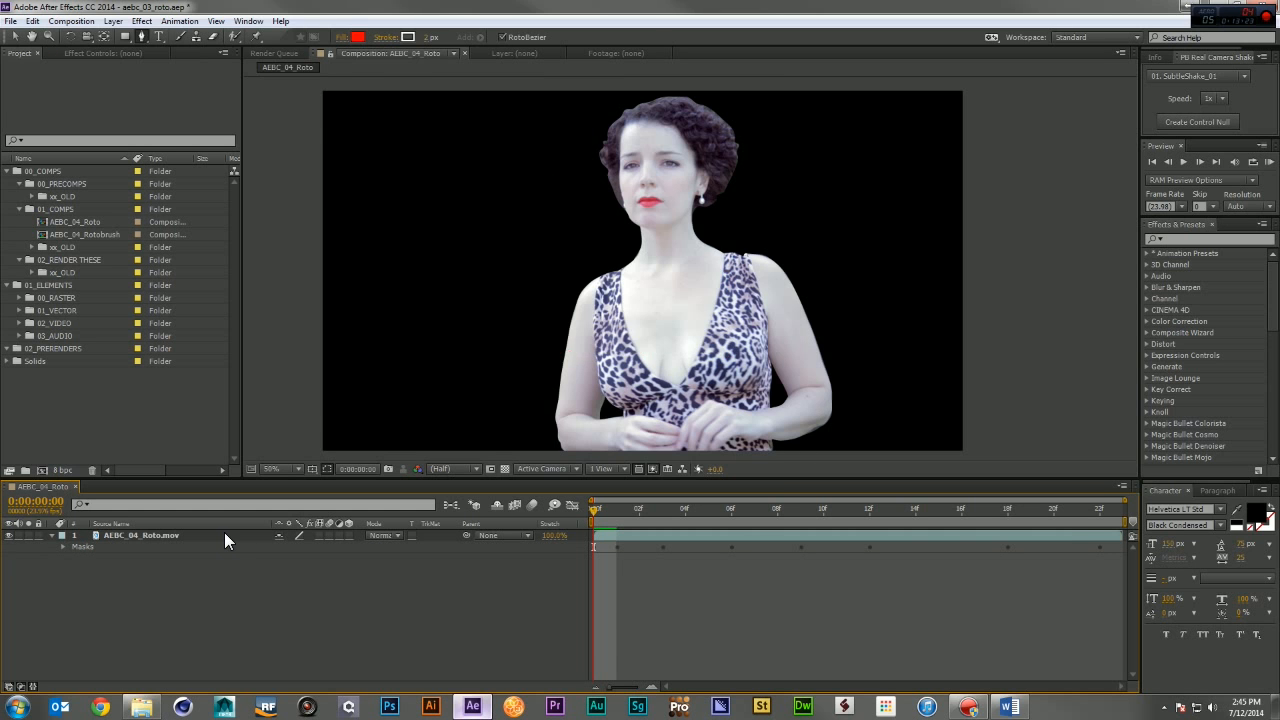
Create a white solid at composition size and place it beneath the AEBC_04_Roto.mov layer.
key("ctrl+y")
left_click(630, 388)
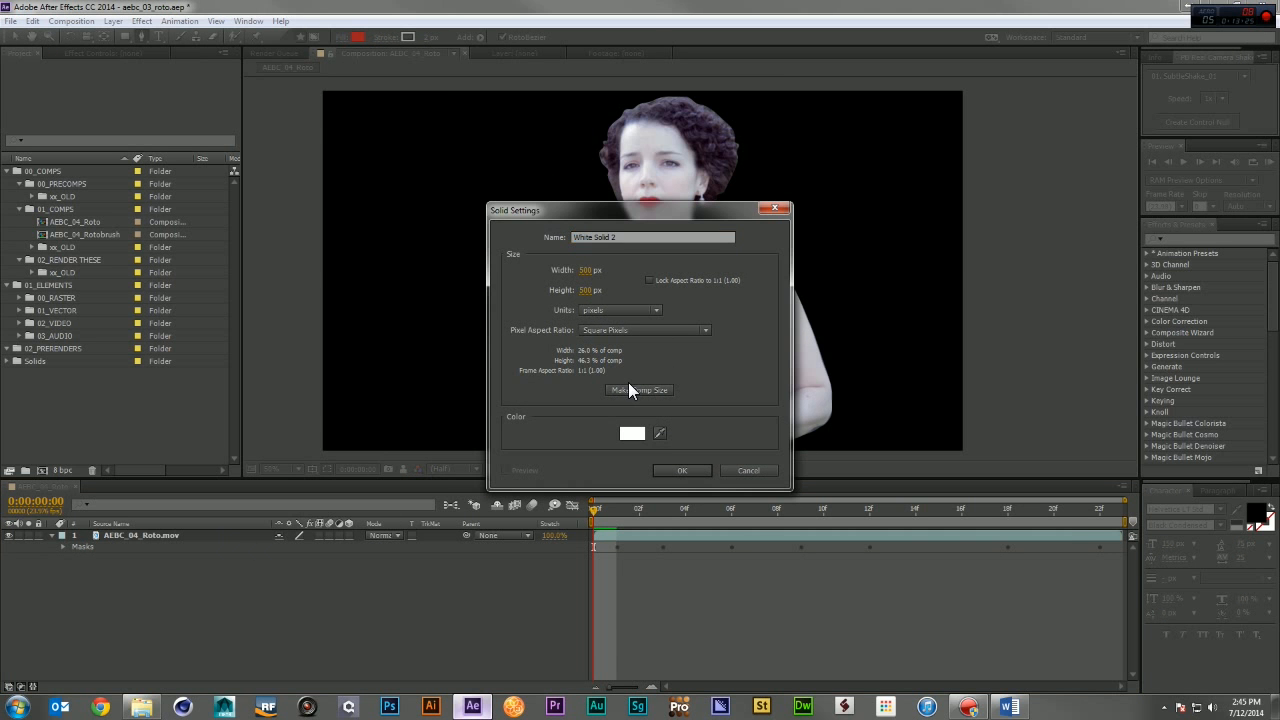
left_click(682, 470)
left_click_drag(178, 530, 170, 566)
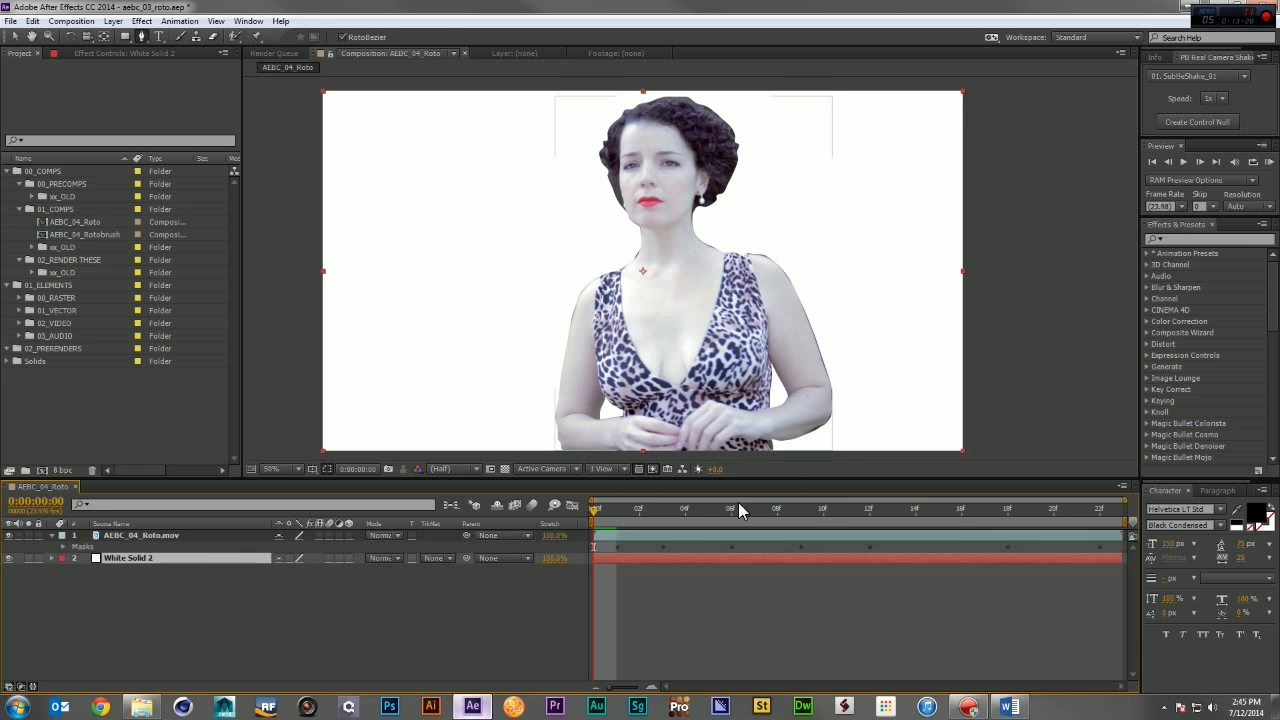
Search the effects for "ramp" and apply Gradient Ramp to the white background solid.
left_click(1207, 238)
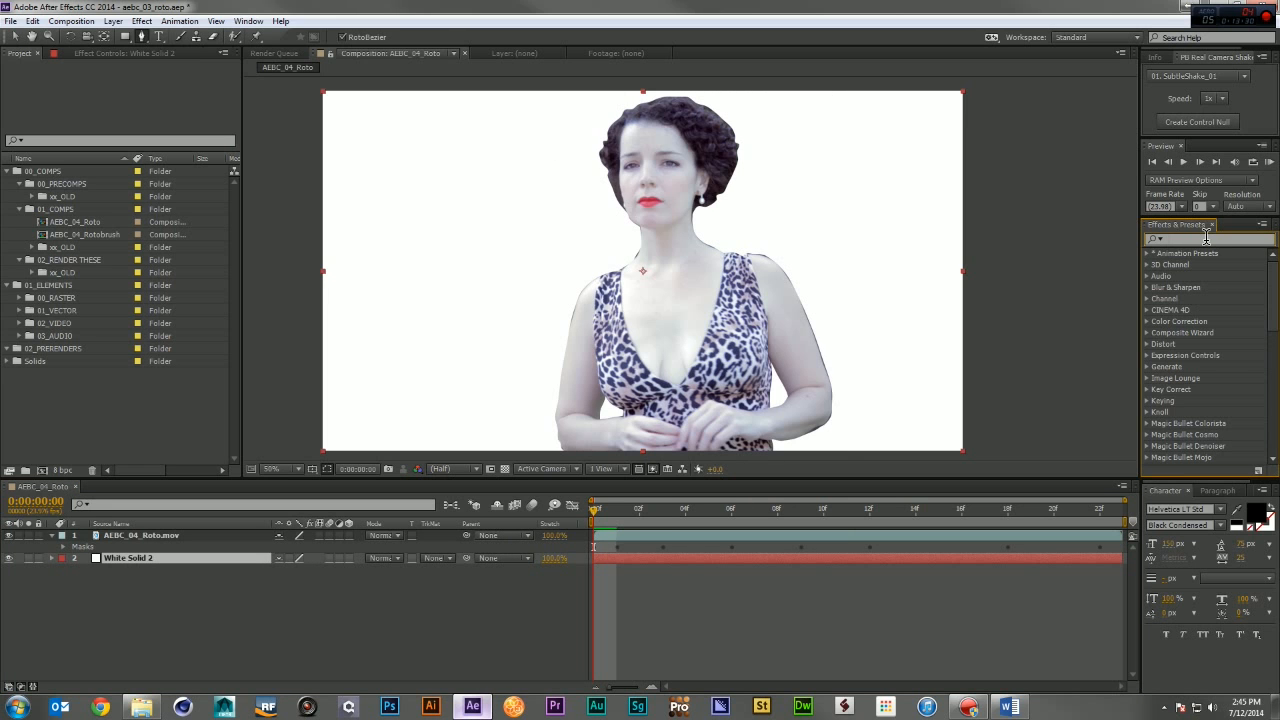
type("ramp")
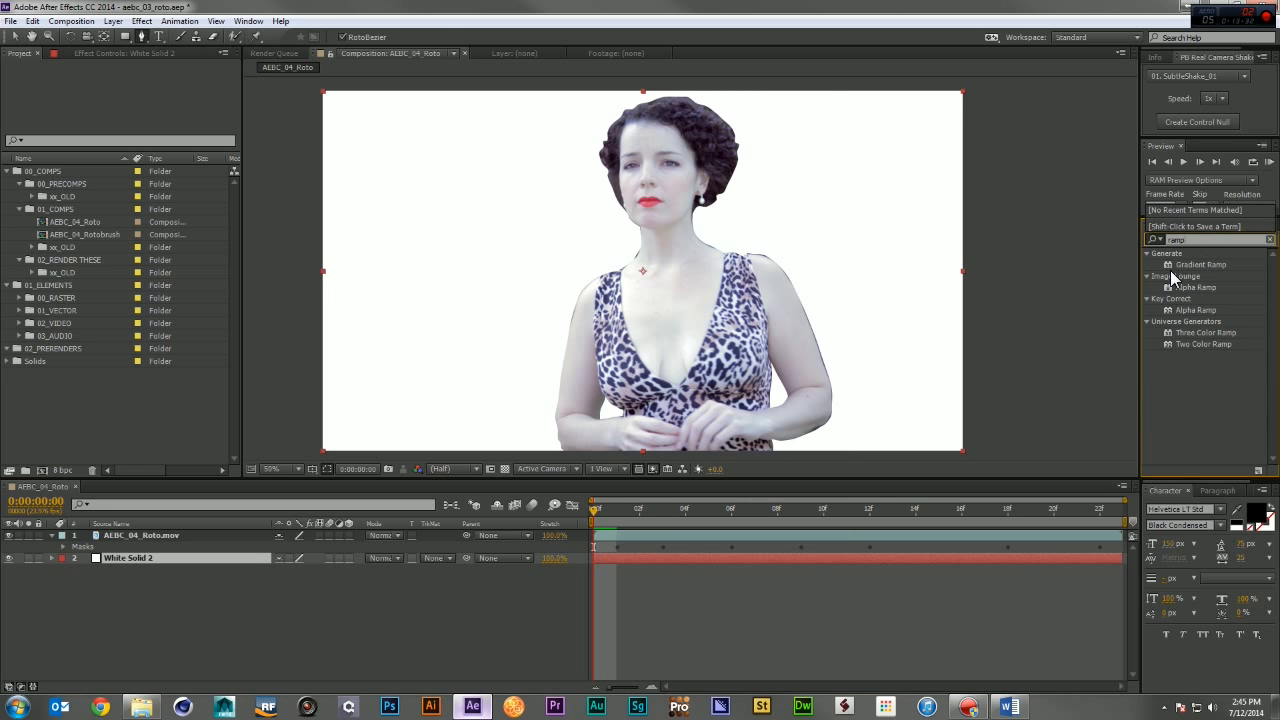
left_click(1198, 306)
left_click_drag(1192, 265, 160, 557)
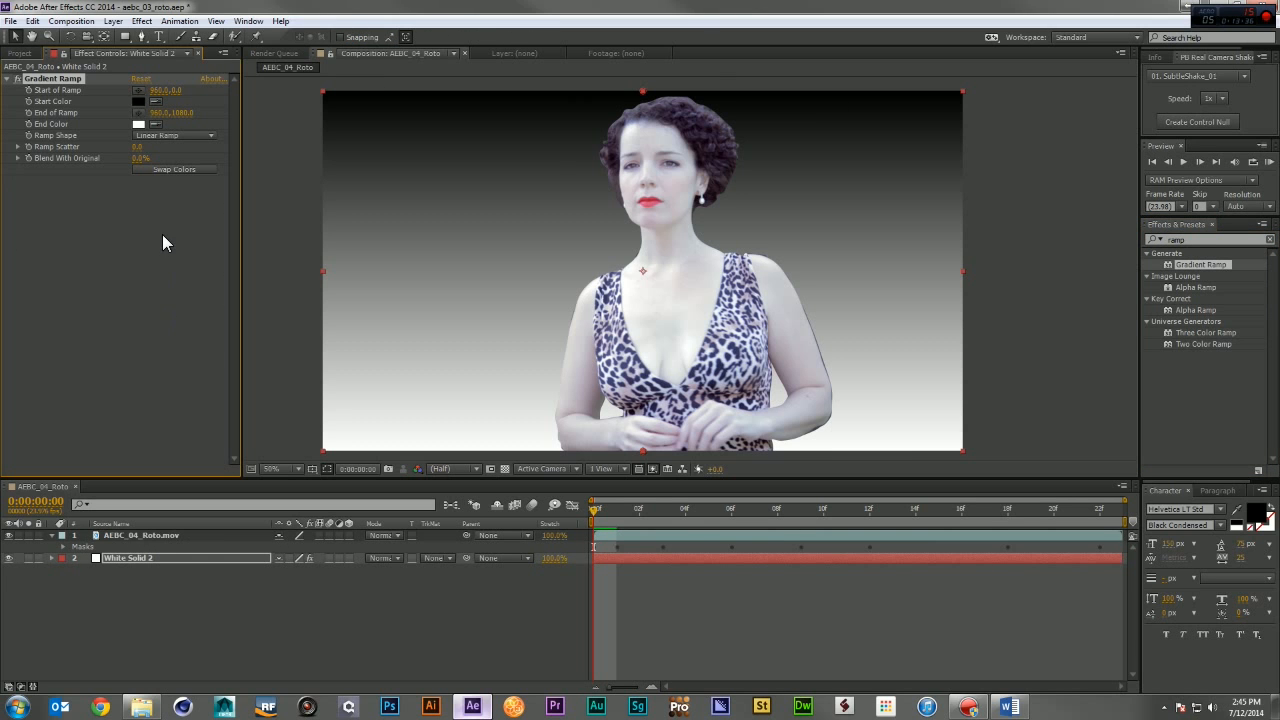
left_click(416, 580)
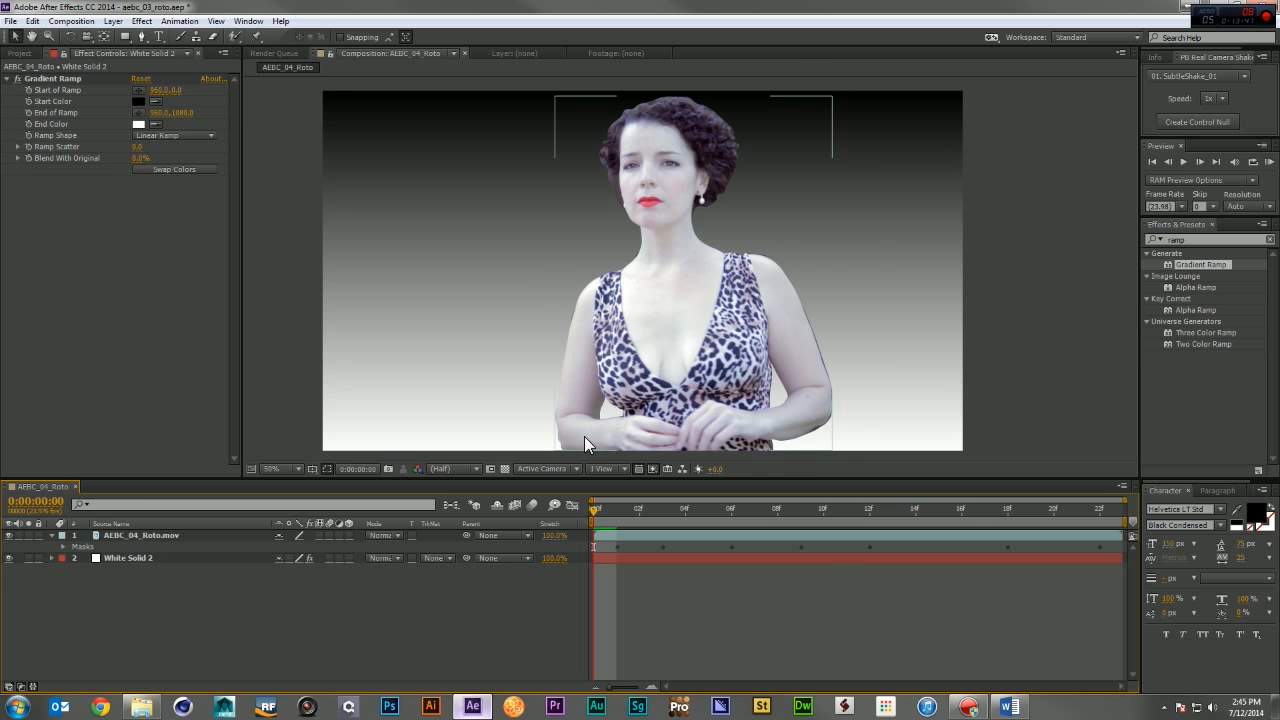
Reveal the footage layer's mask feather values and set Left Upper Arm's Mask Feather to 2 pixels.
left_click(148, 535)
key("f")
left_click(298, 557)
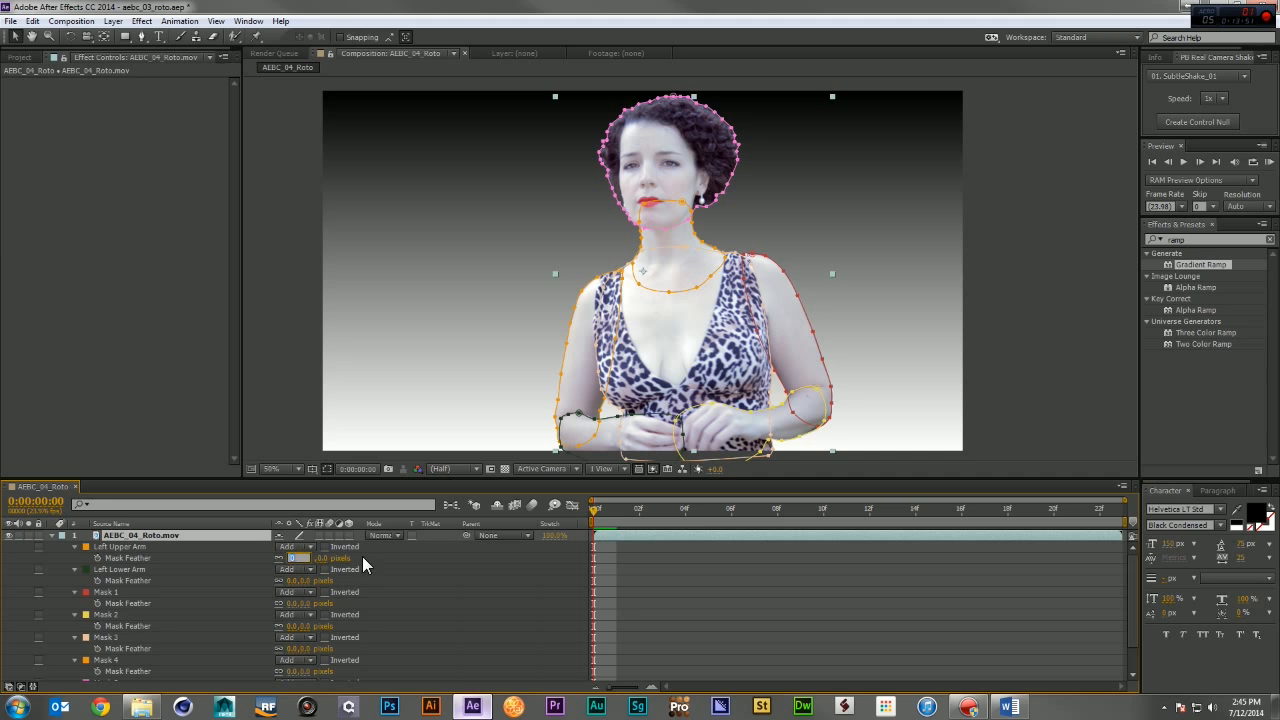
type("2")
left_click(390, 566)
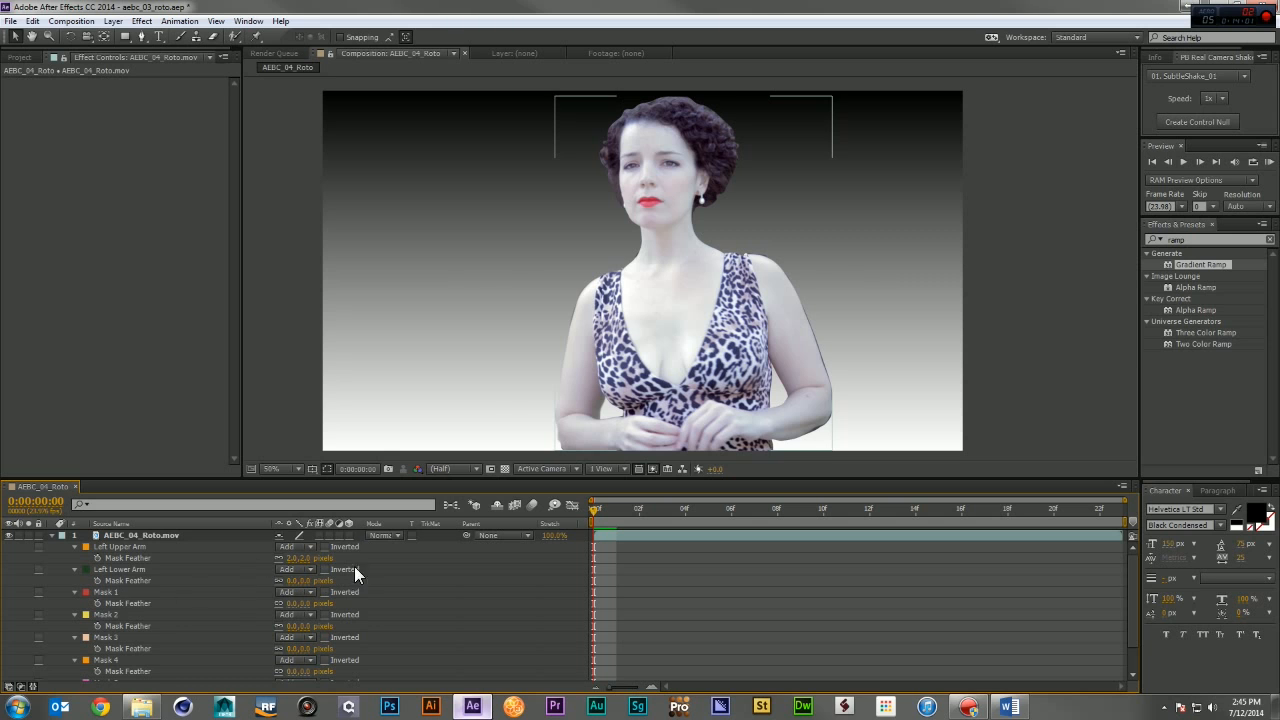
Select Mask 1 around the right-hand upper arm and reveal all of its mask properties, including Mask Expansion.
left_click(798, 364)
left_click(823, 359)
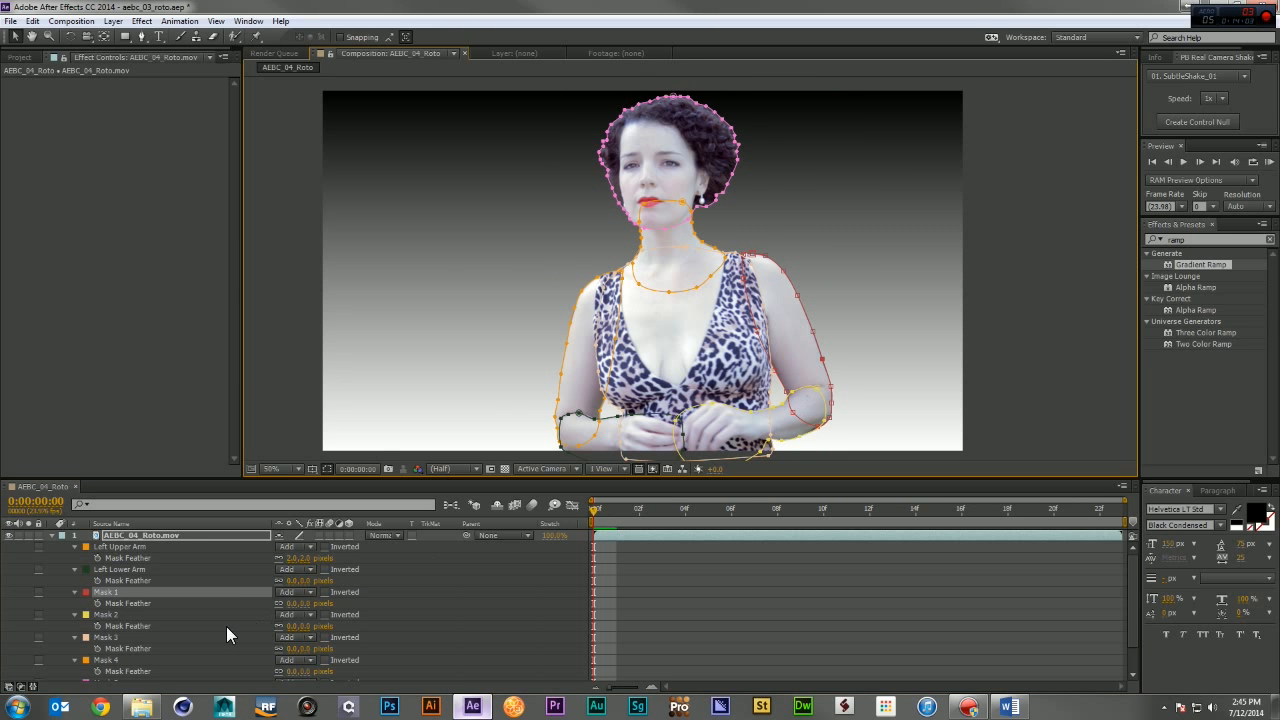
left_click(144, 592)
key("m")
key("m")
key("m")
key("m")
key("m")
key("m")
key("m")
key("m")
scroll(158, 596, "down", 2)
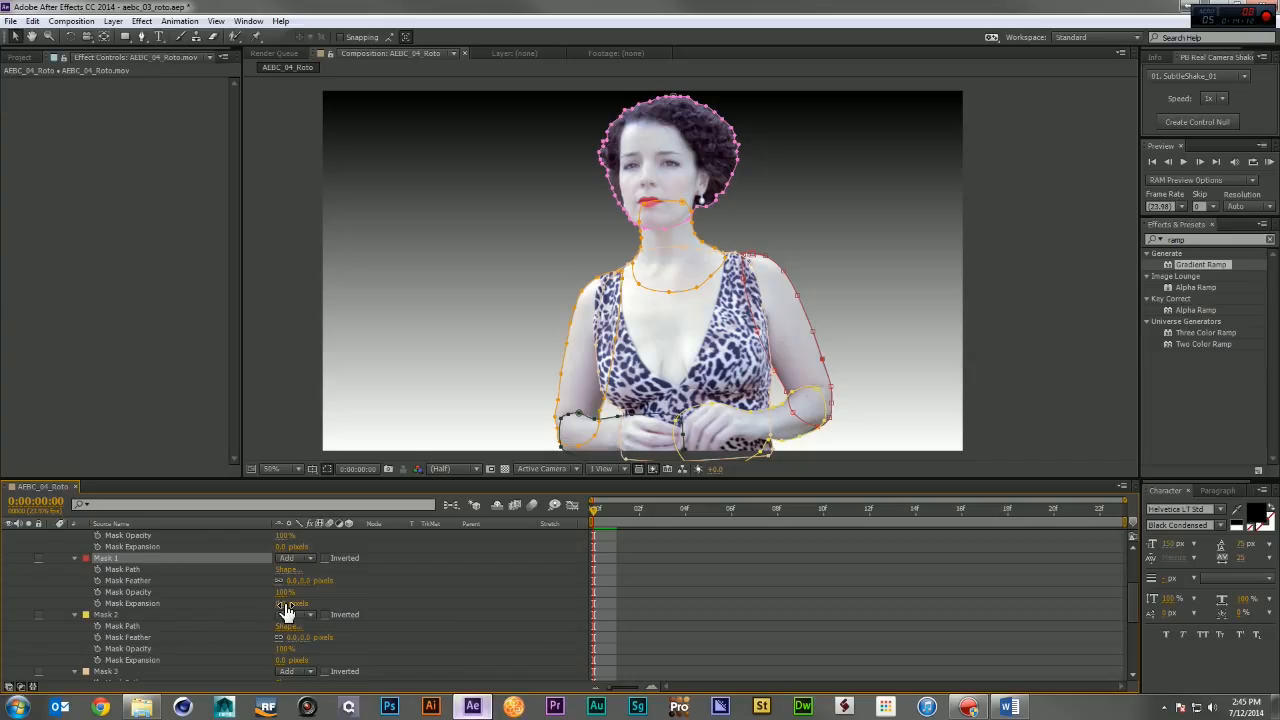
Set Mask 1's Mask Expansion to -3 pixels with the mask outlines hidden, and show the outlines again.
left_click(323, 603)
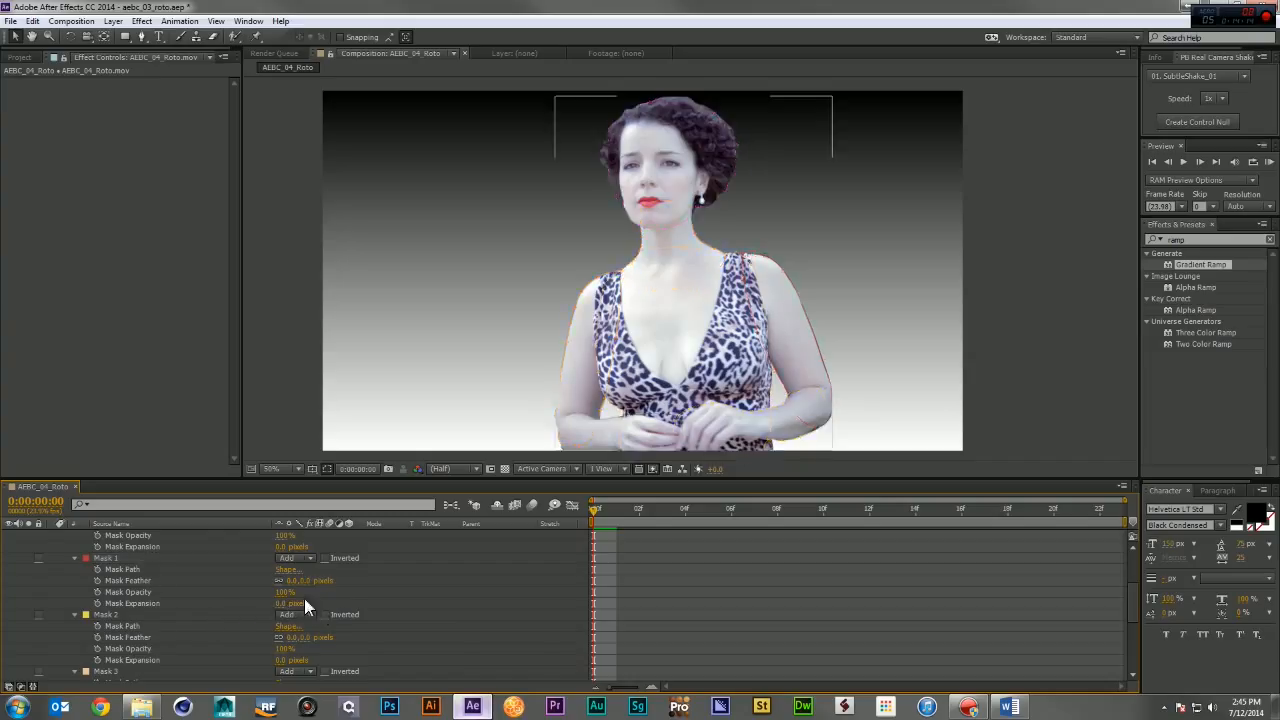
left_click(328, 469)
left_click(103, 562)
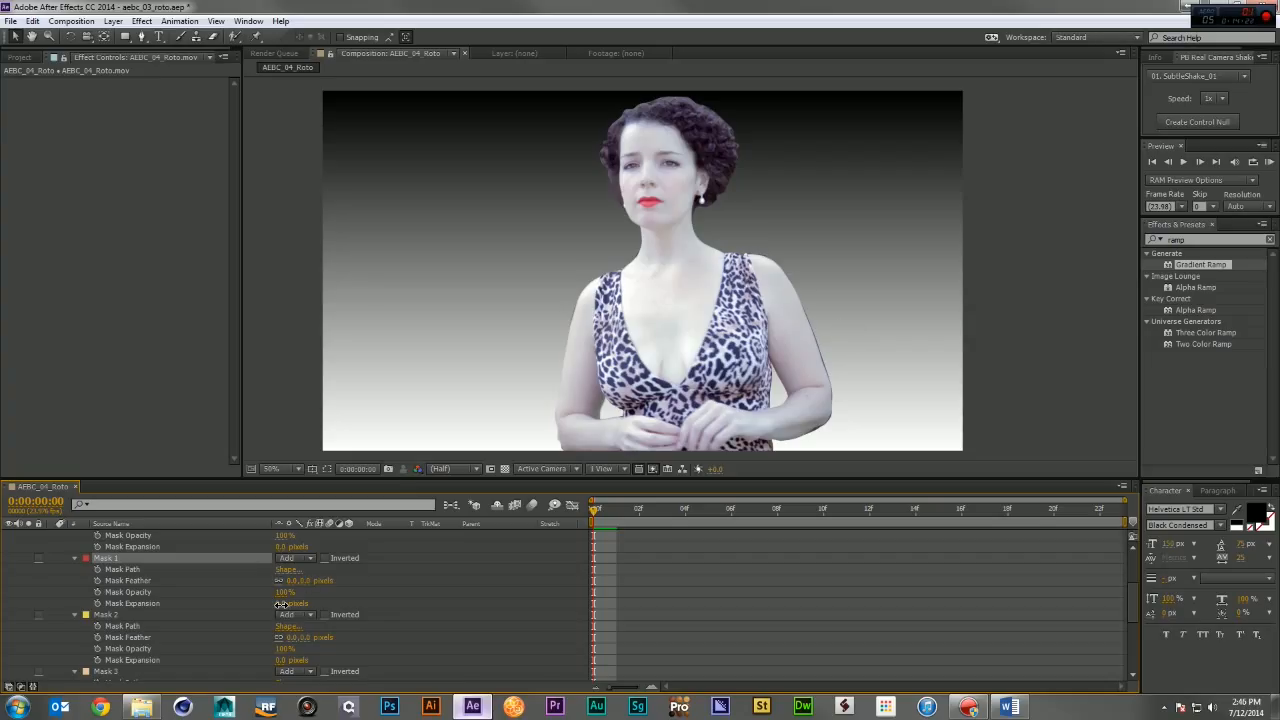
left_click_drag(281, 604, 281, 607)
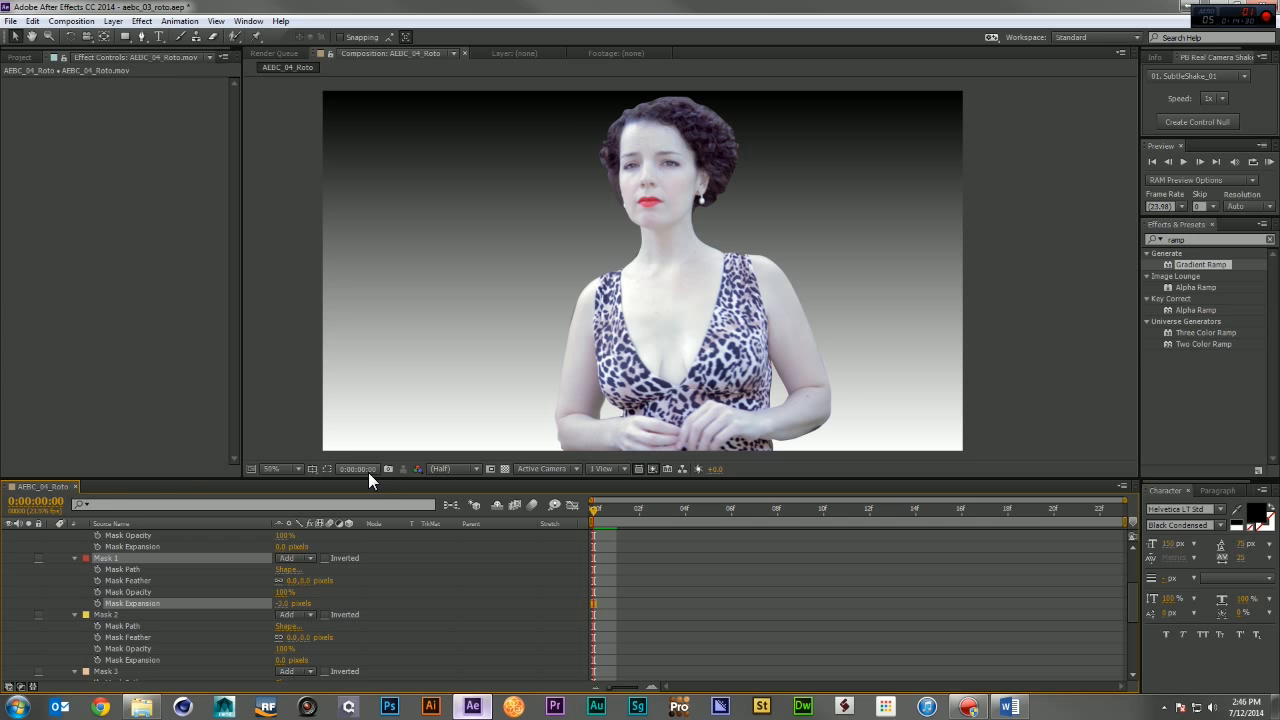
left_click(328, 468)
left_click(502, 624)
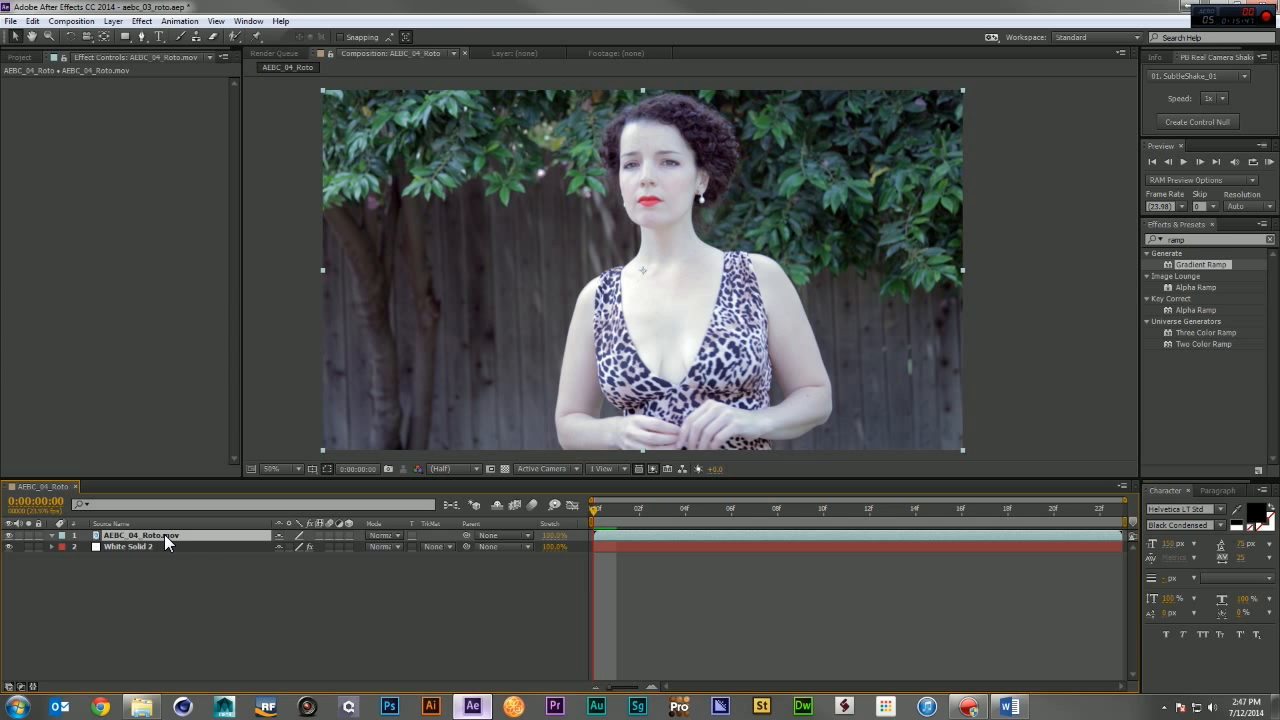
Open the AEBC_04_Roto.mov footage layer in its own Layer view.
double_click(166, 535)
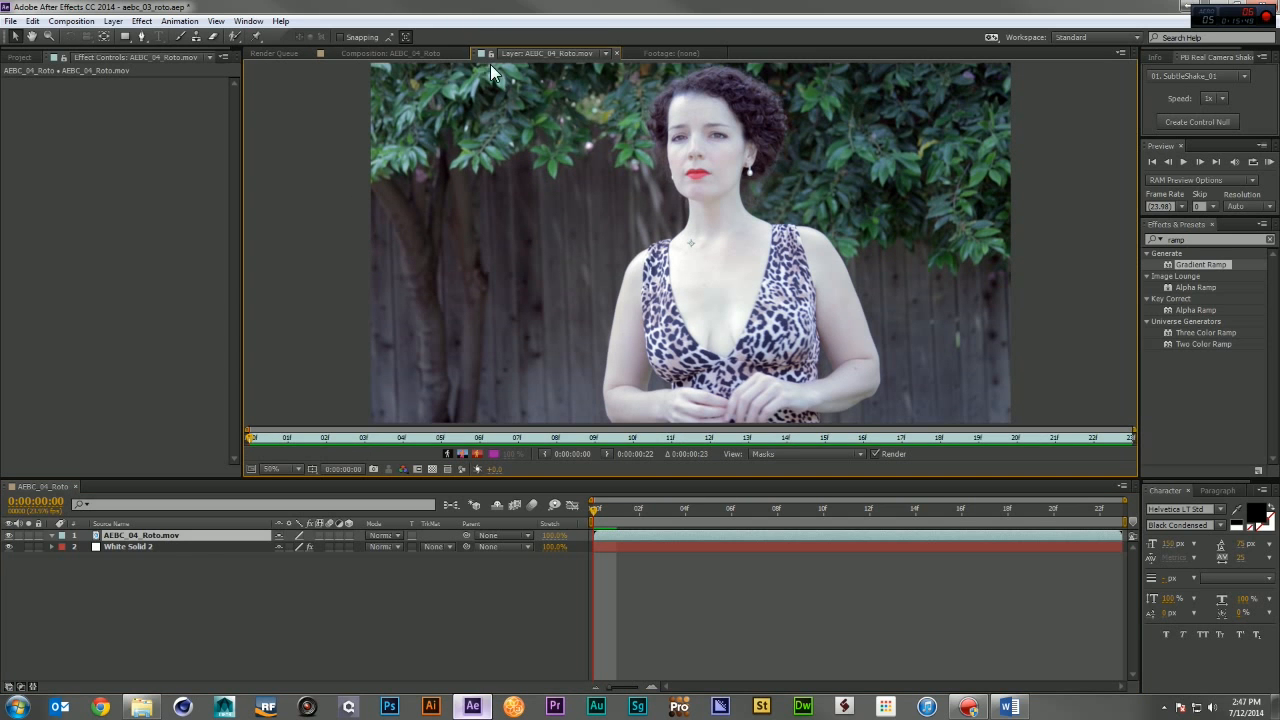
Enlarge the Layer view and paint a Roto Brush foreground stroke up the woman's body from her hands to her face.
left_click(235, 37)
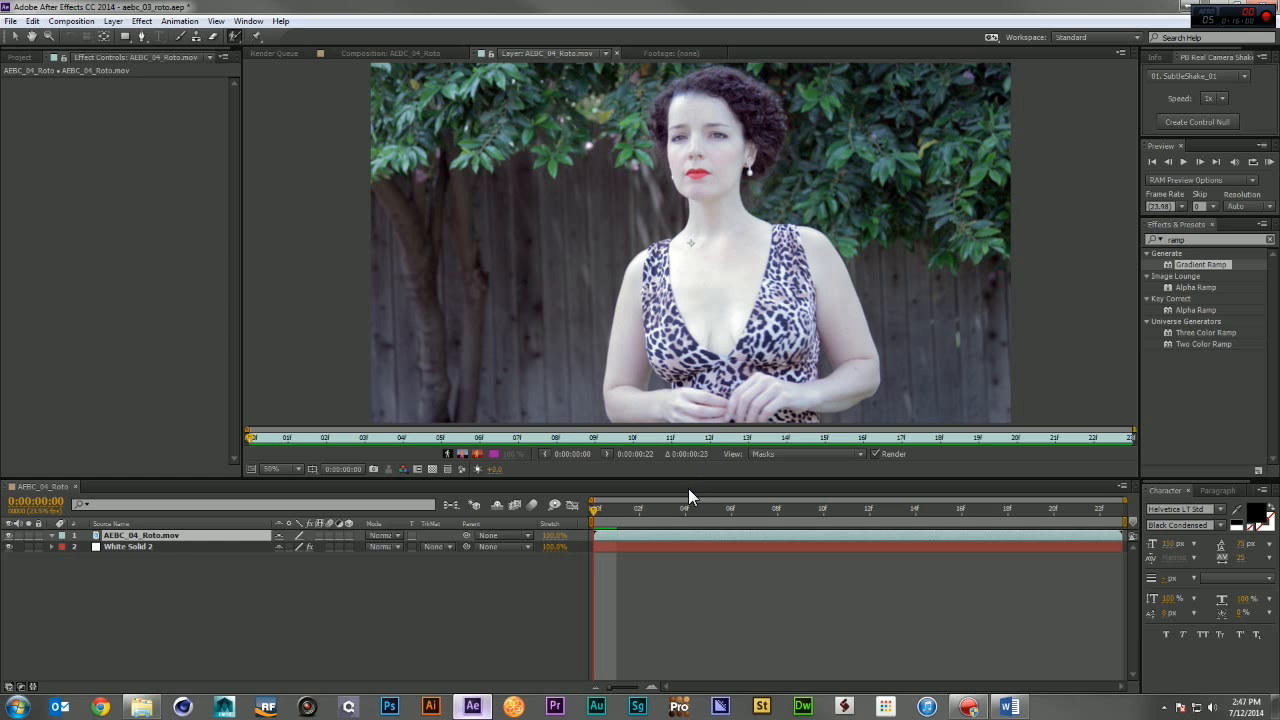
left_click_drag(686, 480, 677, 518)
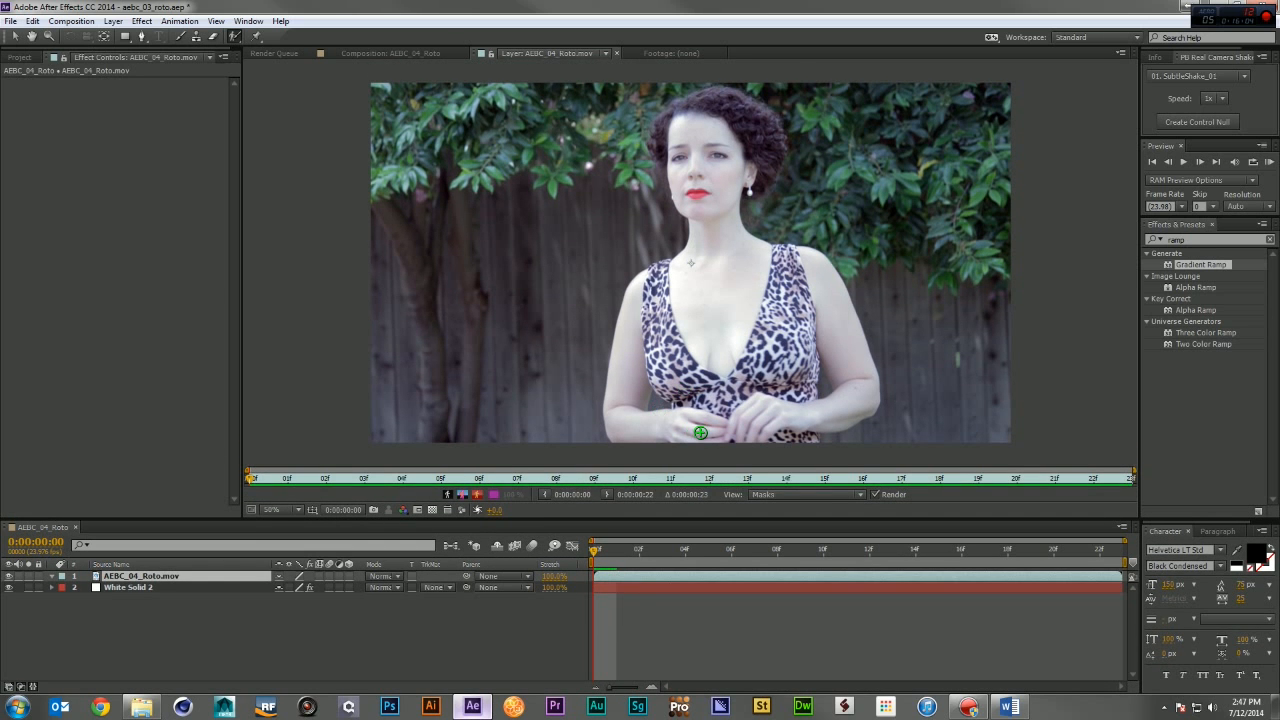
mouse_move(700, 433)
left_mouse_down()
mouse_move(635, 431)
mouse_move(630, 414)
mouse_move(665, 309)
mouse_move(706, 287)
mouse_move(792, 283)
mouse_move(835, 330)
mouse_move(848, 397)
mouse_move(749, 433)
mouse_move(730, 422)
mouse_move(721, 231)
mouse_move(703, 175)
mouse_move(660, 135)
mouse_move(726, 112)
mouse_move(752, 126)
mouse_move(762, 156)
mouse_move(751, 185)
mouse_move(697, 196)
left_mouse_up()
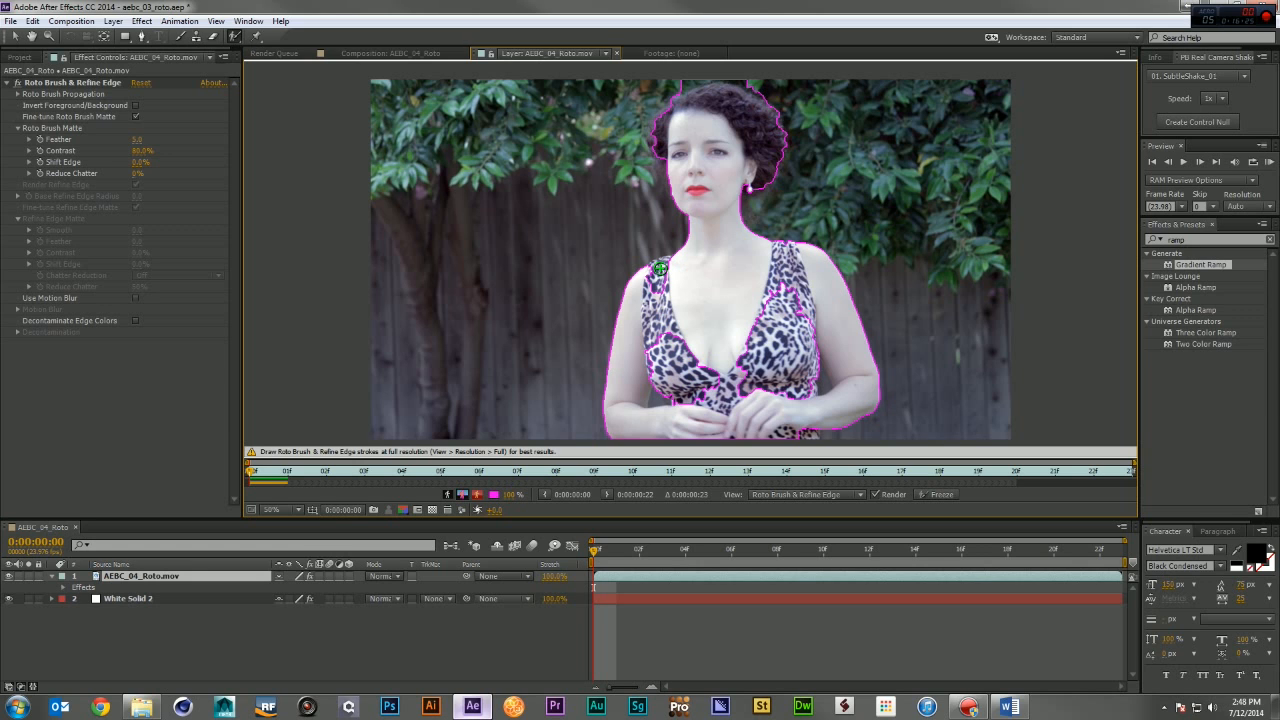
Refine the first frame's Roto Brush selection with strokes across the leopard-print dress, along the top of the hair and beside the cheek.
mouse_move(660, 268)
left_mouse_down()
mouse_move(681, 379)
mouse_move(739, 417)
mouse_move(767, 409)
mouse_move(782, 363)
mouse_move(782, 266)
left_mouse_up()
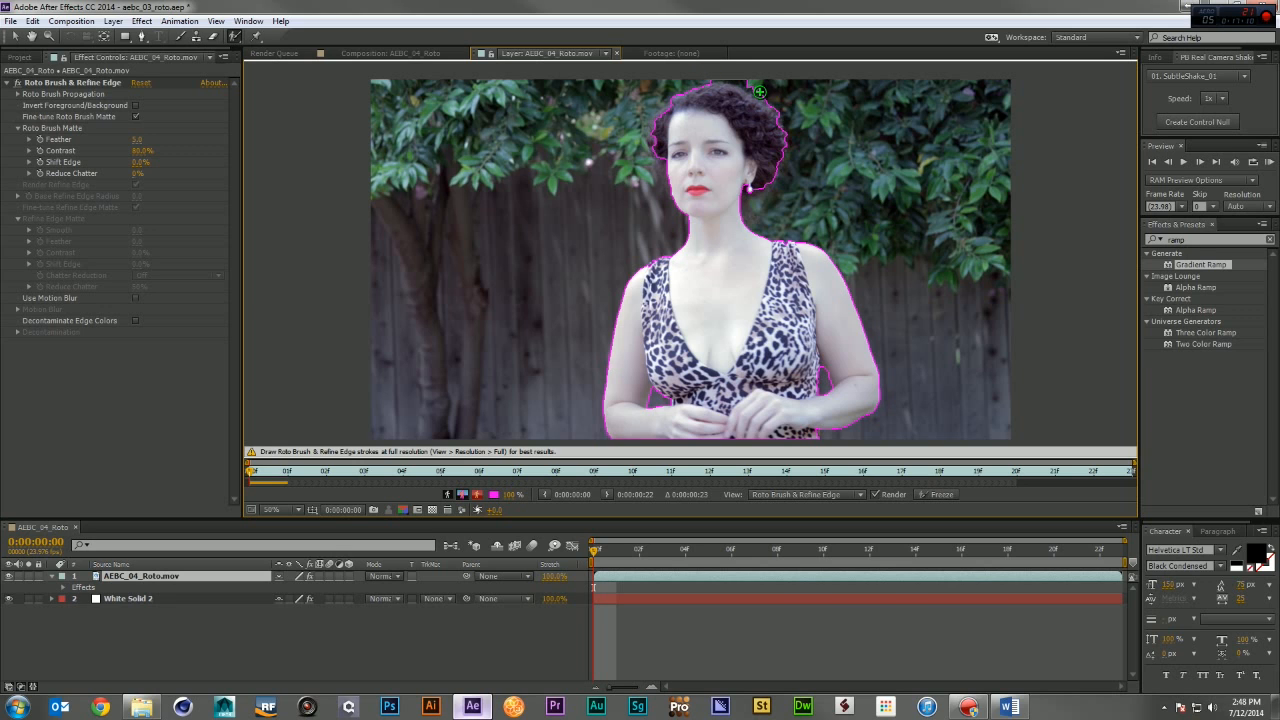
left_click_drag(760, 91, 730, 80)
left_click_drag(665, 163, 677, 188)
Check how the Roto Brush outline follows the woman at frames 4, 5 and 10.
left_click(708, 549)
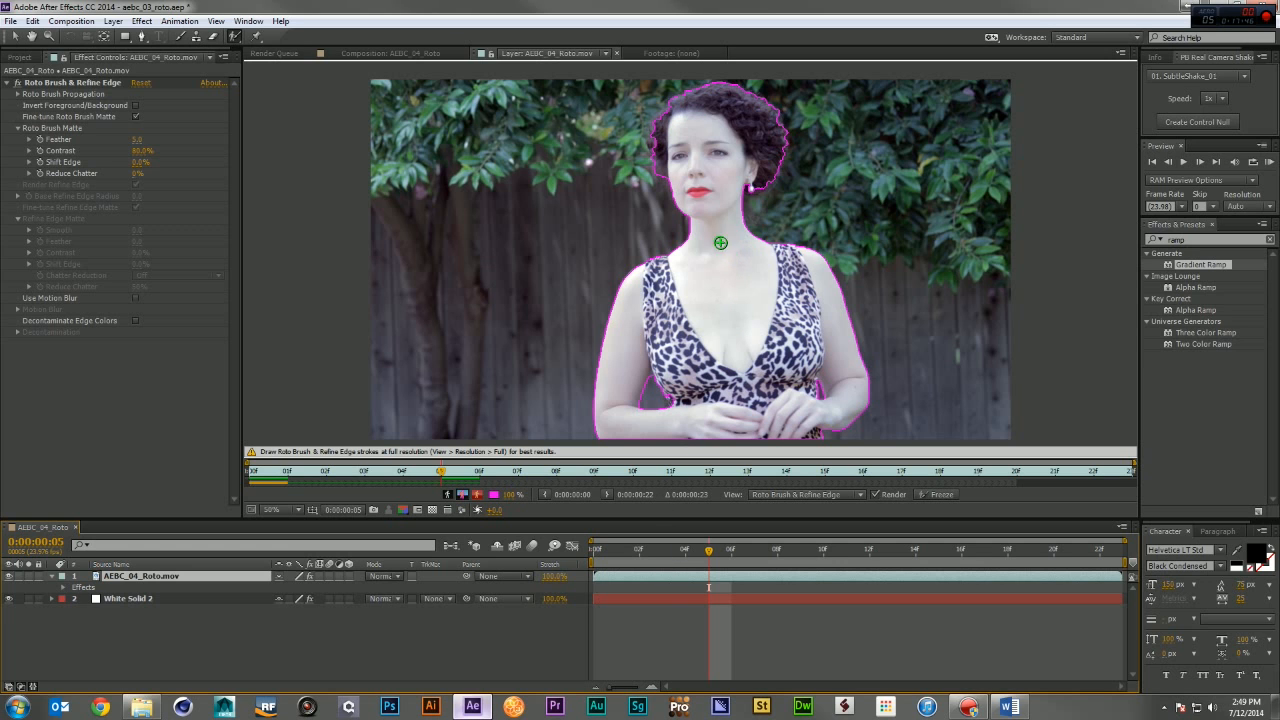
mouse_move(704, 544)
left_mouse_down()
mouse_move(608, 550)
mouse_move(700, 552)
mouse_move(620, 558)
mouse_move(682, 558)
left_mouse_up()
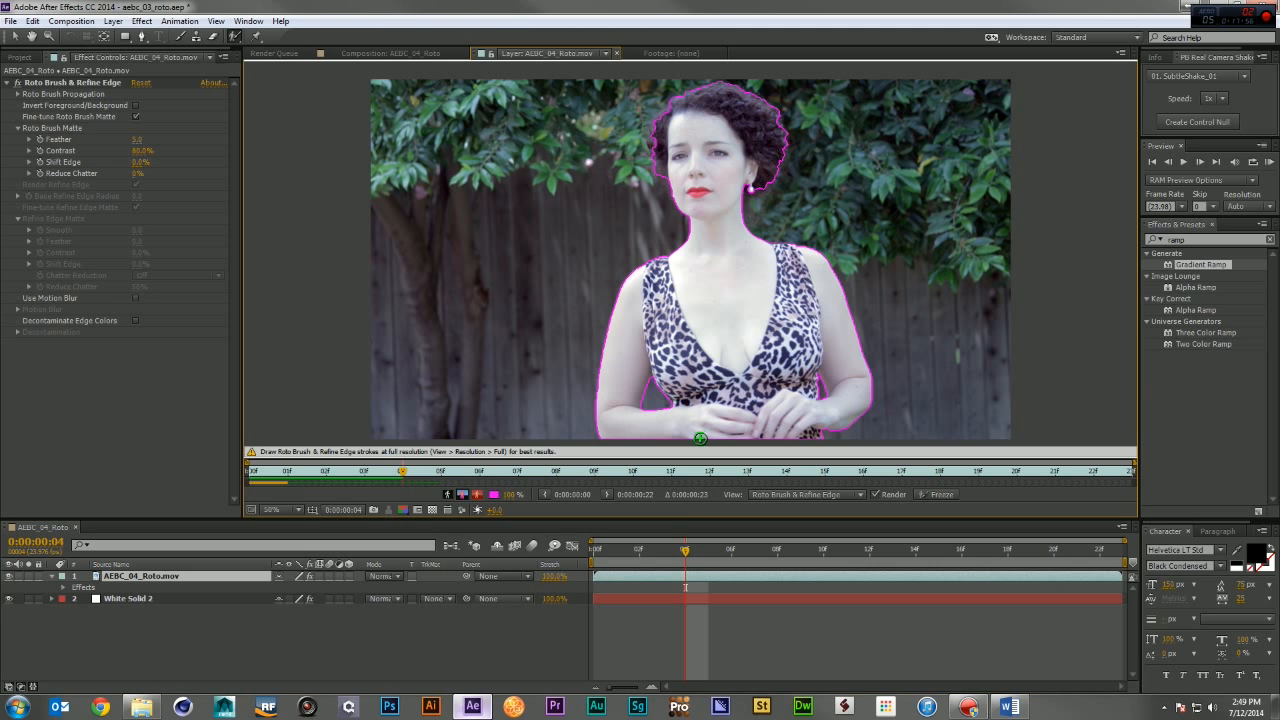
left_click_drag(682, 550, 702, 549)
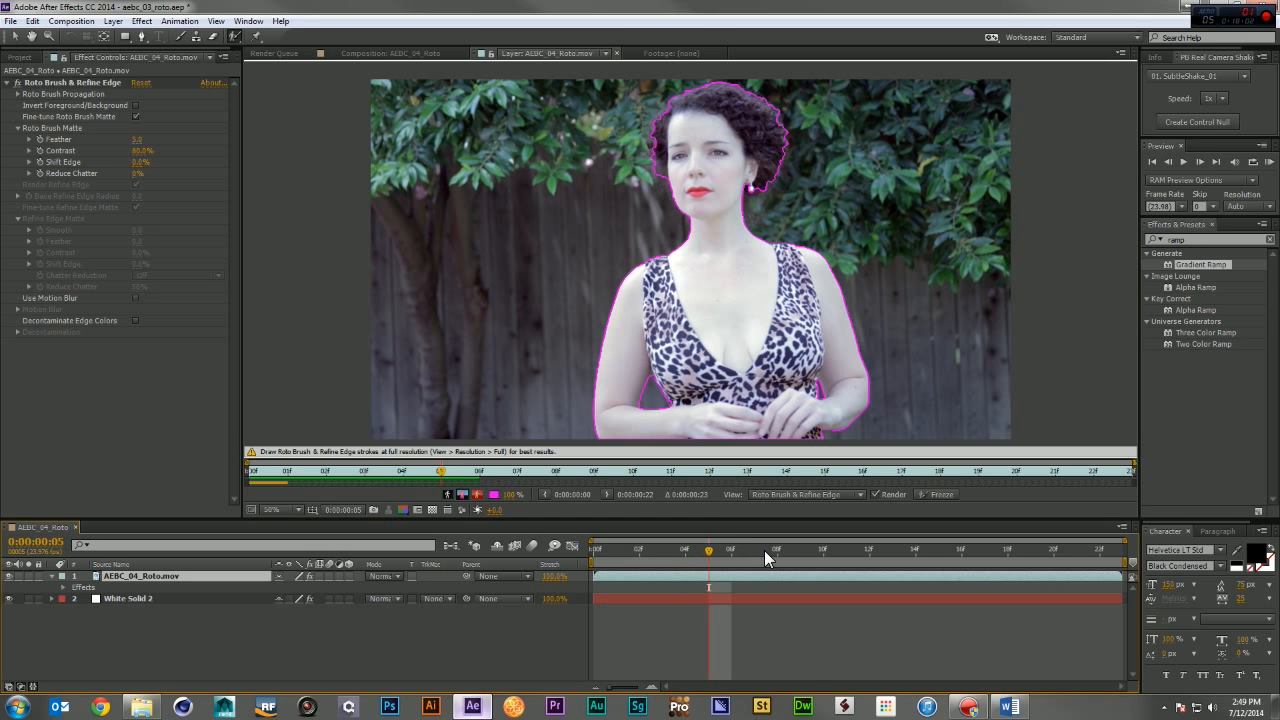
left_click(820, 552)
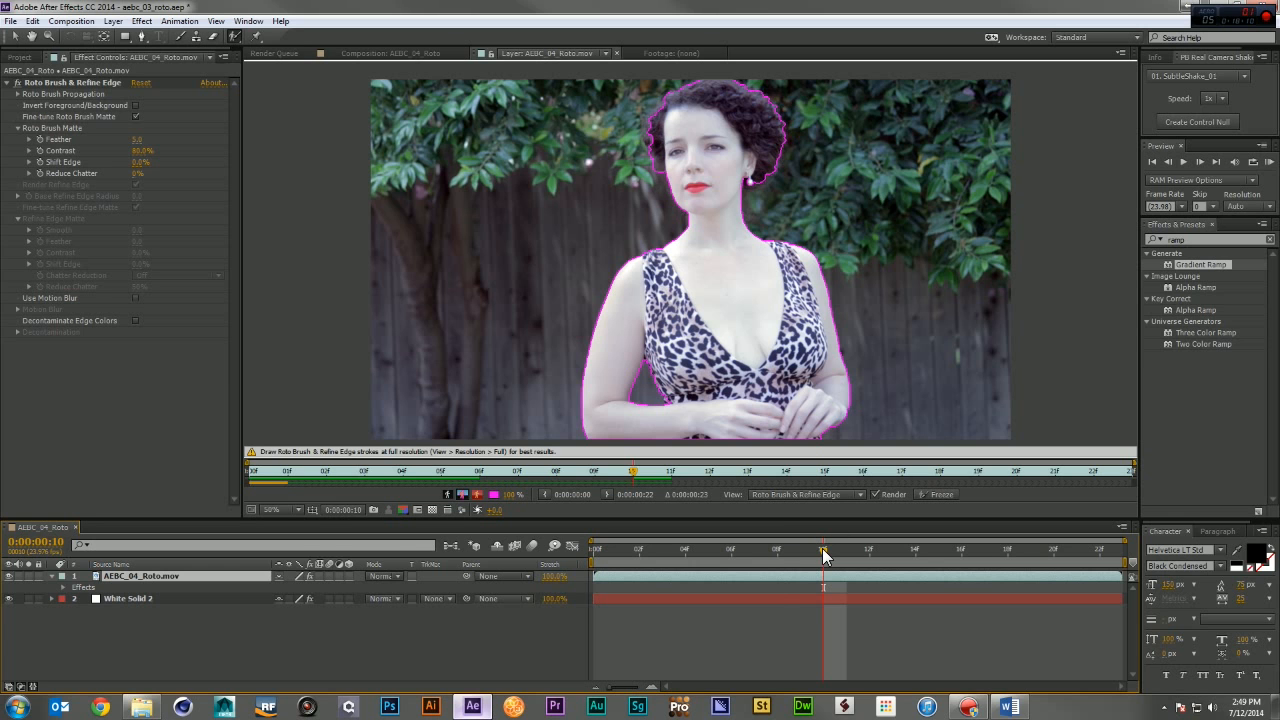
left_click_drag(815, 557, 710, 556)
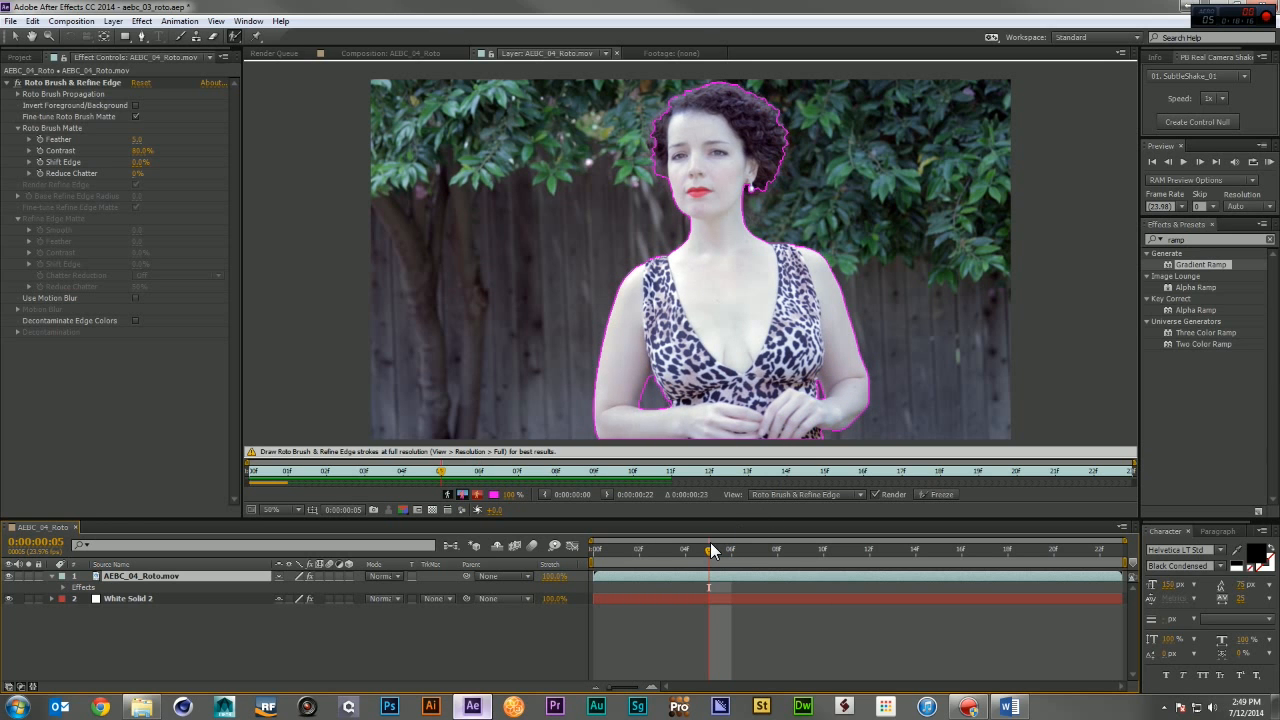
On the first frame, trim the background beside the hair out of the selection and check the outline at frames 5 to 9.
left_click_drag(730, 556, 568, 548)
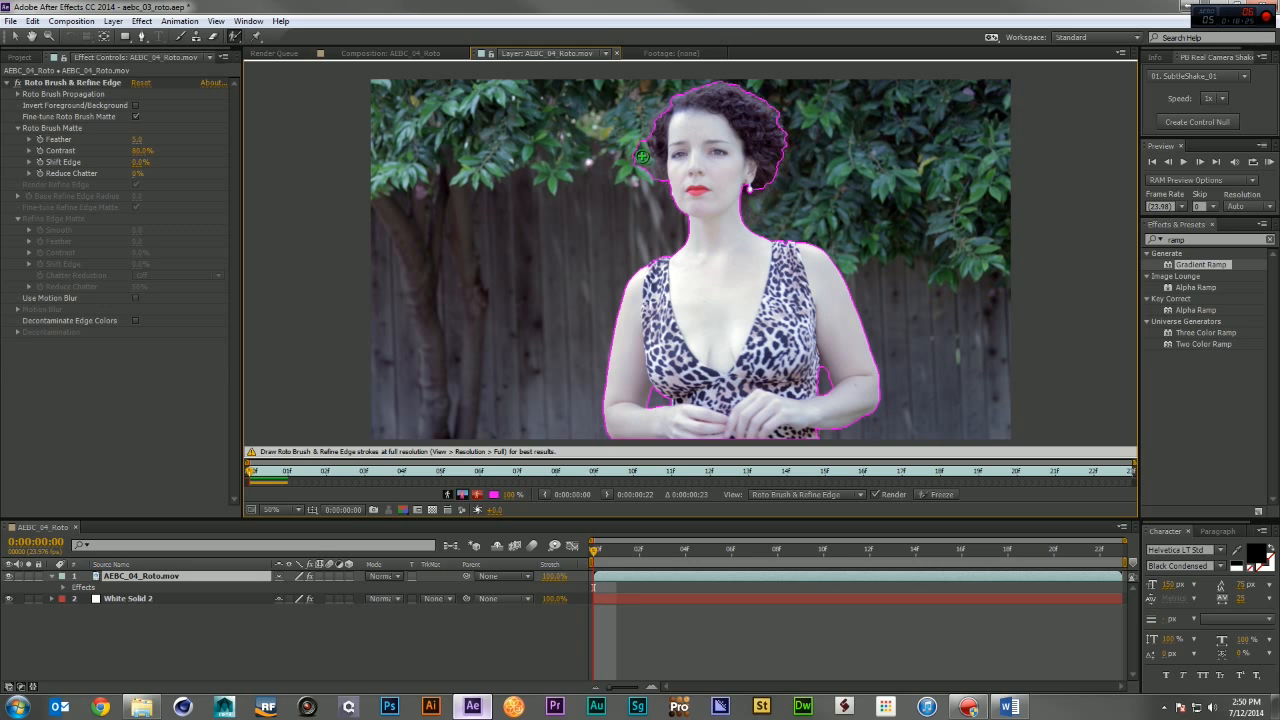
left_click_drag(636, 149, 650, 178)
left_click(708, 548)
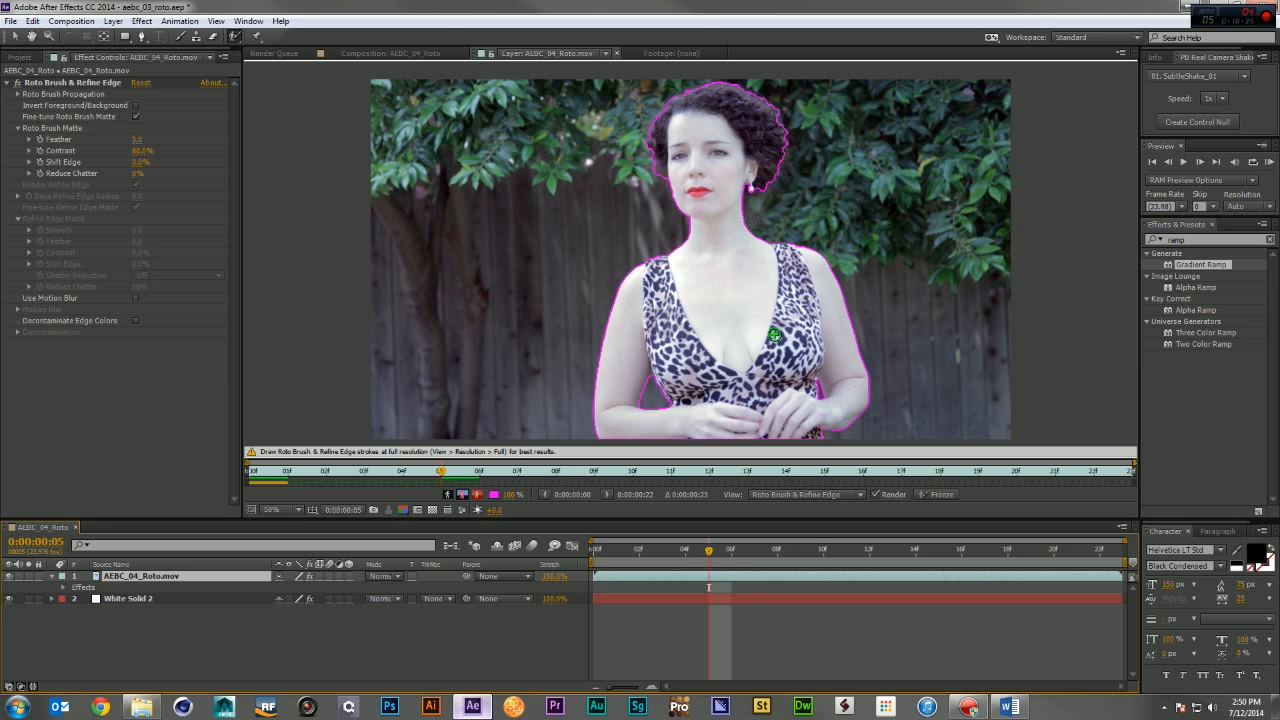
left_click(799, 549)
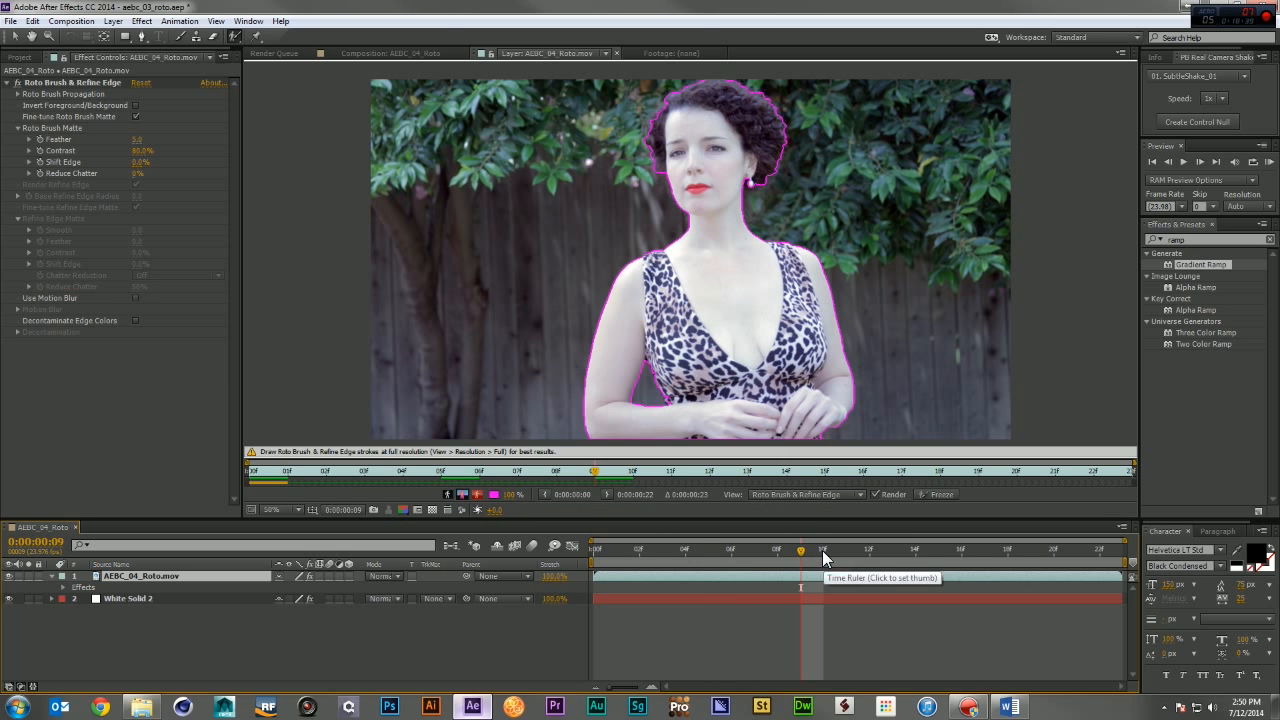
left_click_drag(784, 550, 731, 558)
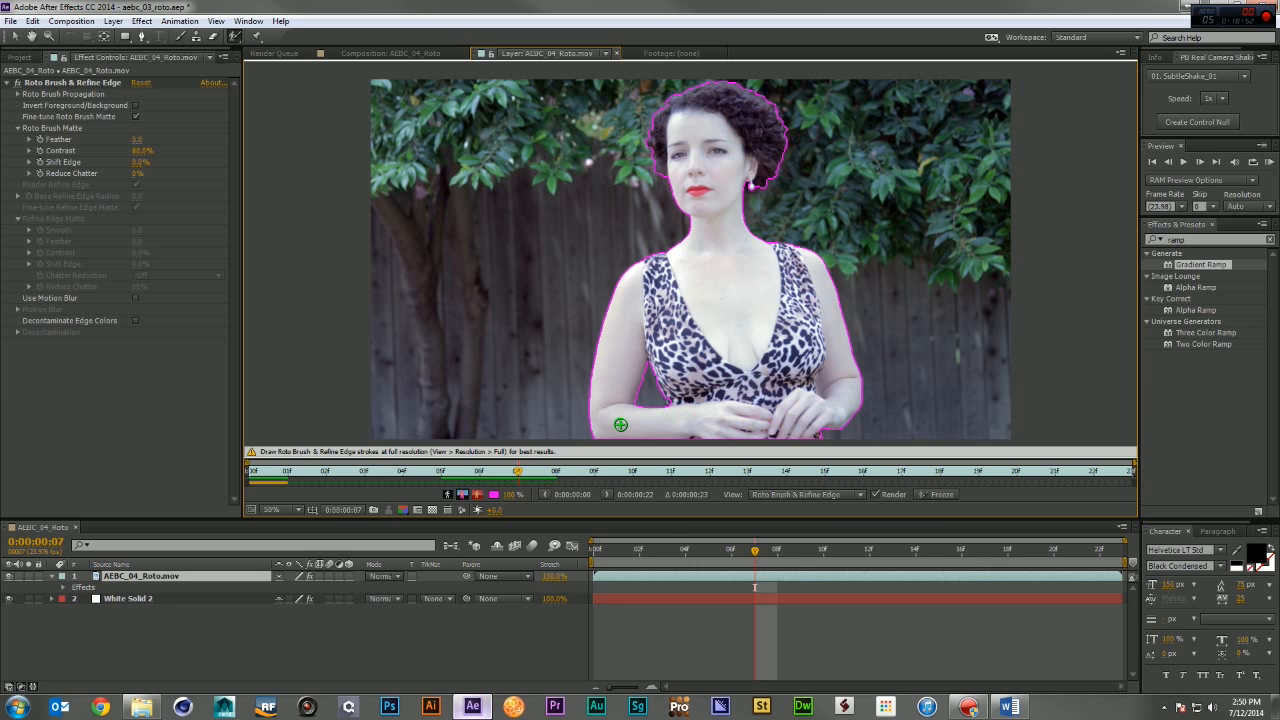
Trim the excess background along the outer hair edge at frame 9 and advance to frame 11 to check the outline.
left_click(842, 549)
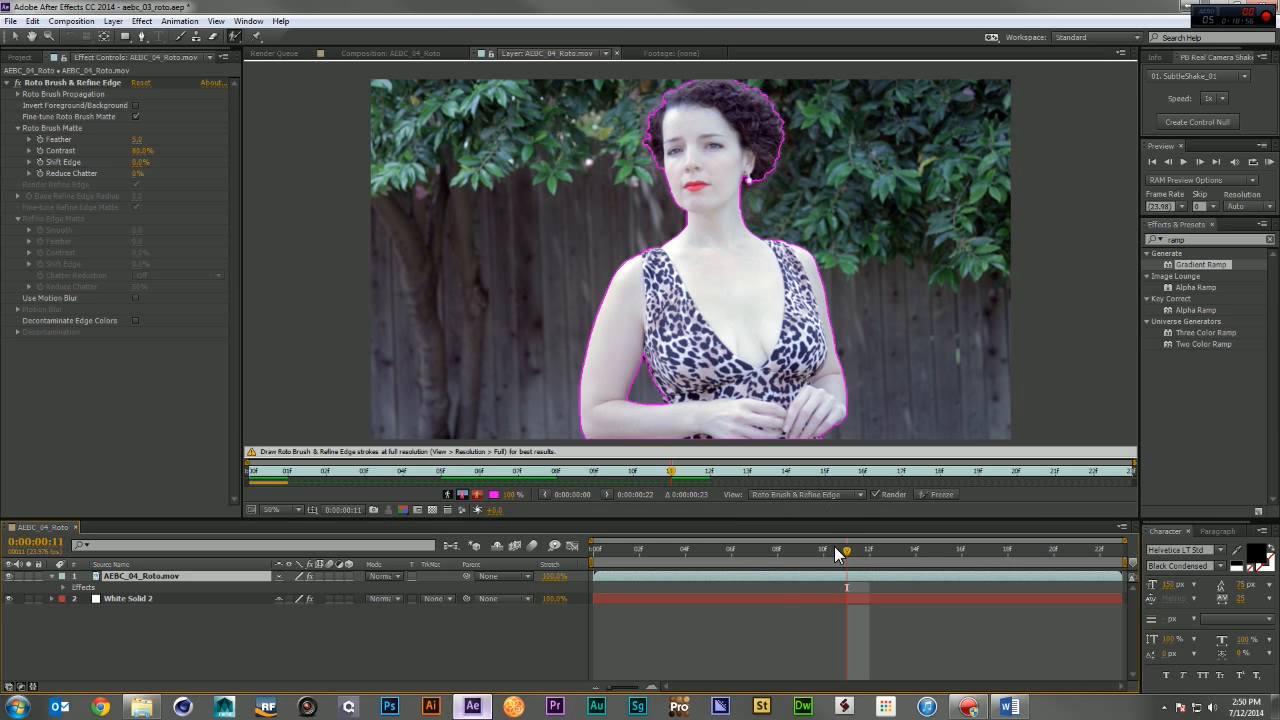
mouse_move(834, 546)
left_mouse_down()
mouse_move(758, 550)
mouse_move(786, 550)
left_mouse_up()
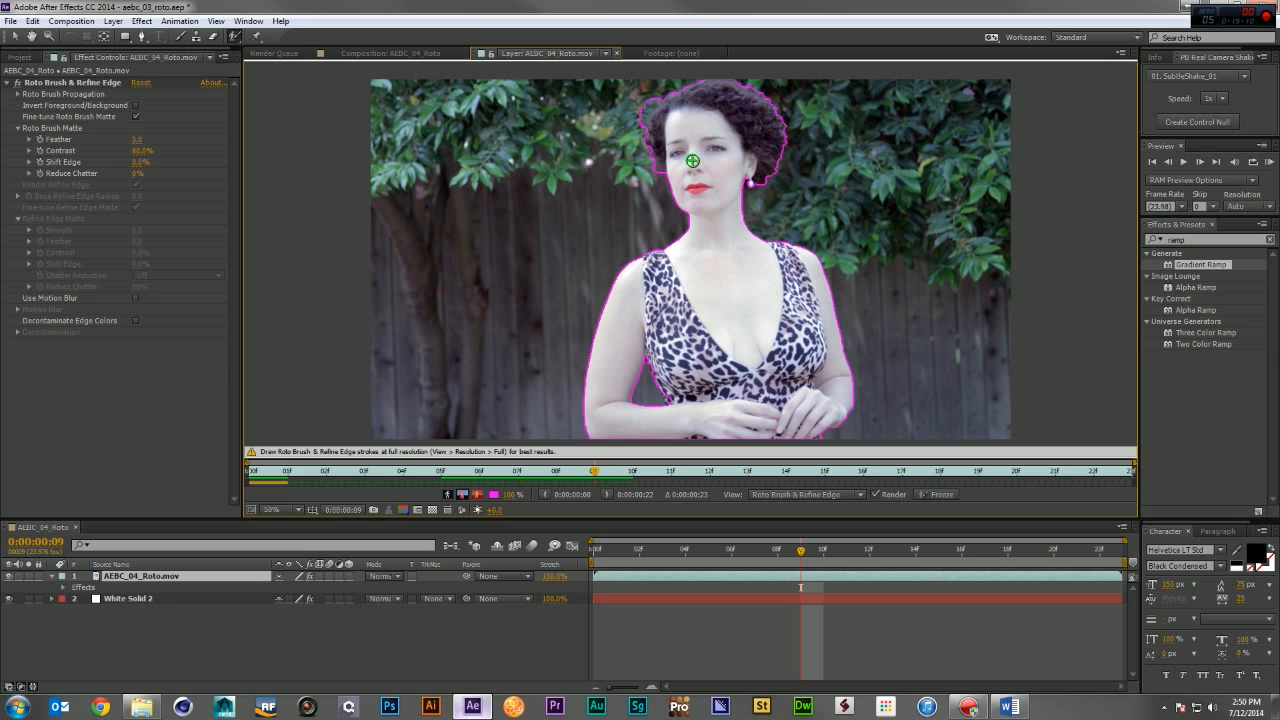
left_click_drag(652, 97, 643, 125)
key("Page_Down")
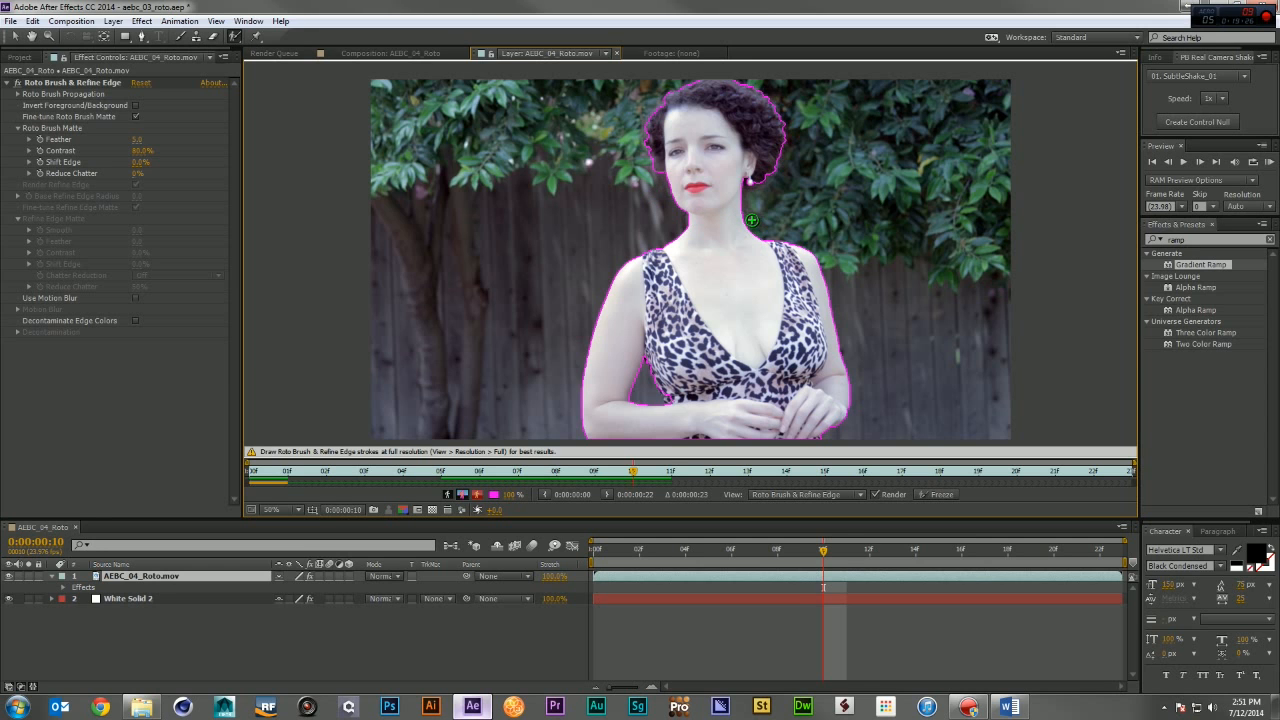
key("Page_Down")
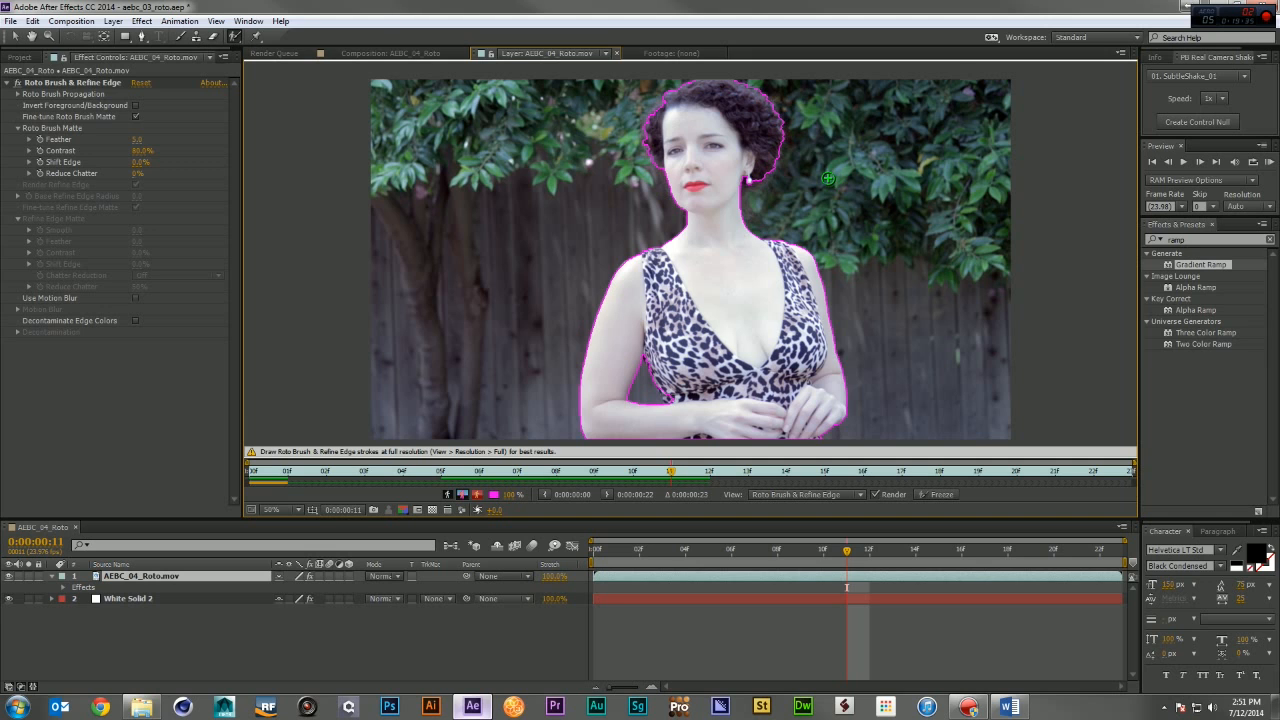
Subtract the background beside the hair at frame 12 and advance to frame 14 to check the outline.
key("Page_Down")
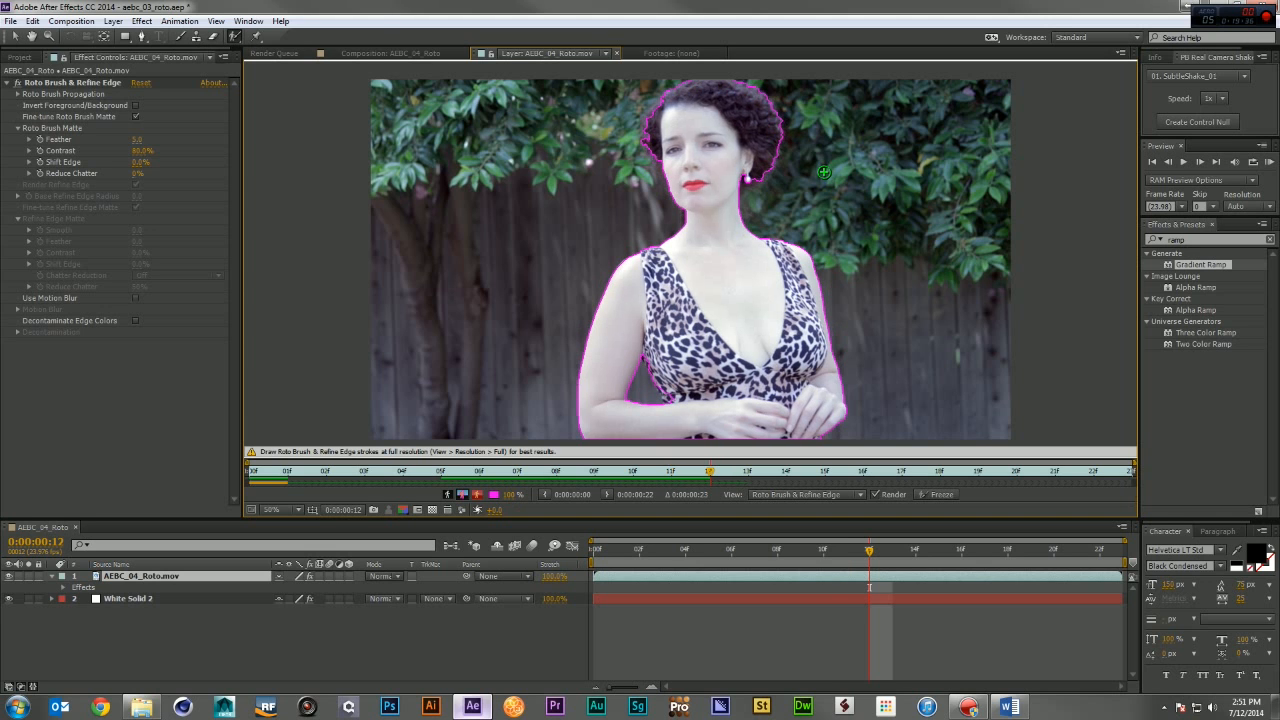
left_click(639, 122, "alt")
key("Page_Down")
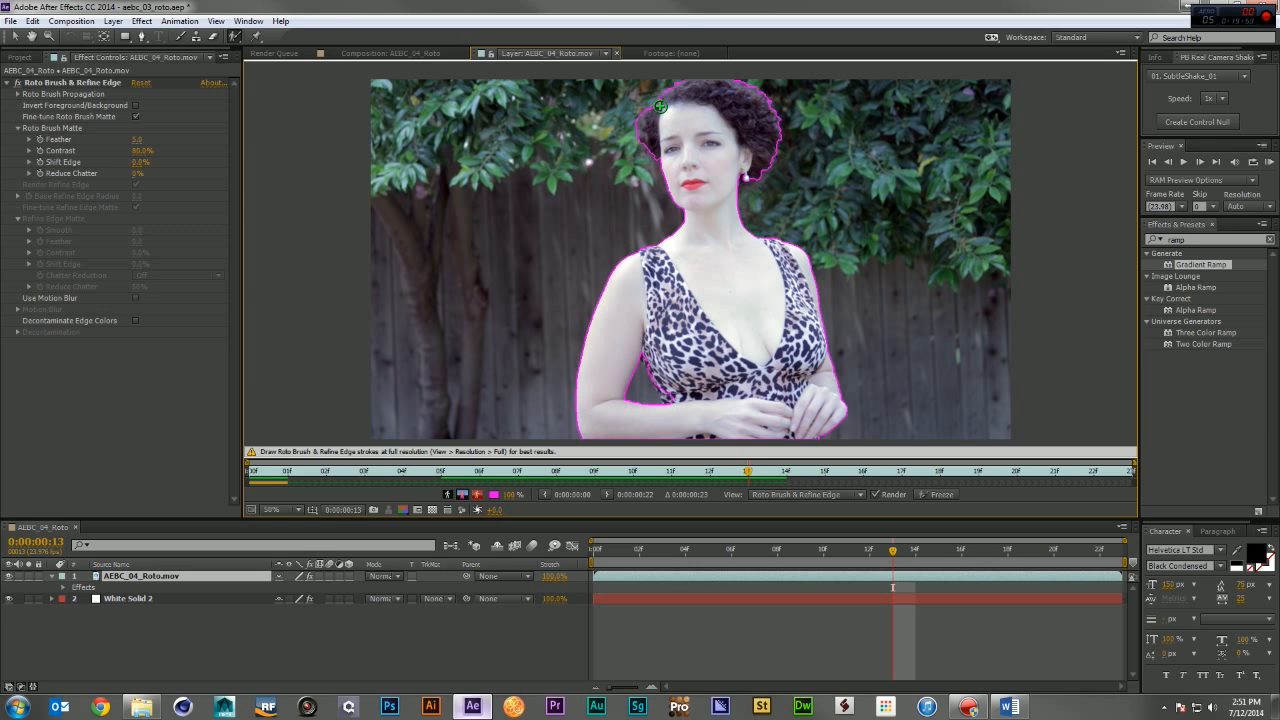
key("Page_Down")
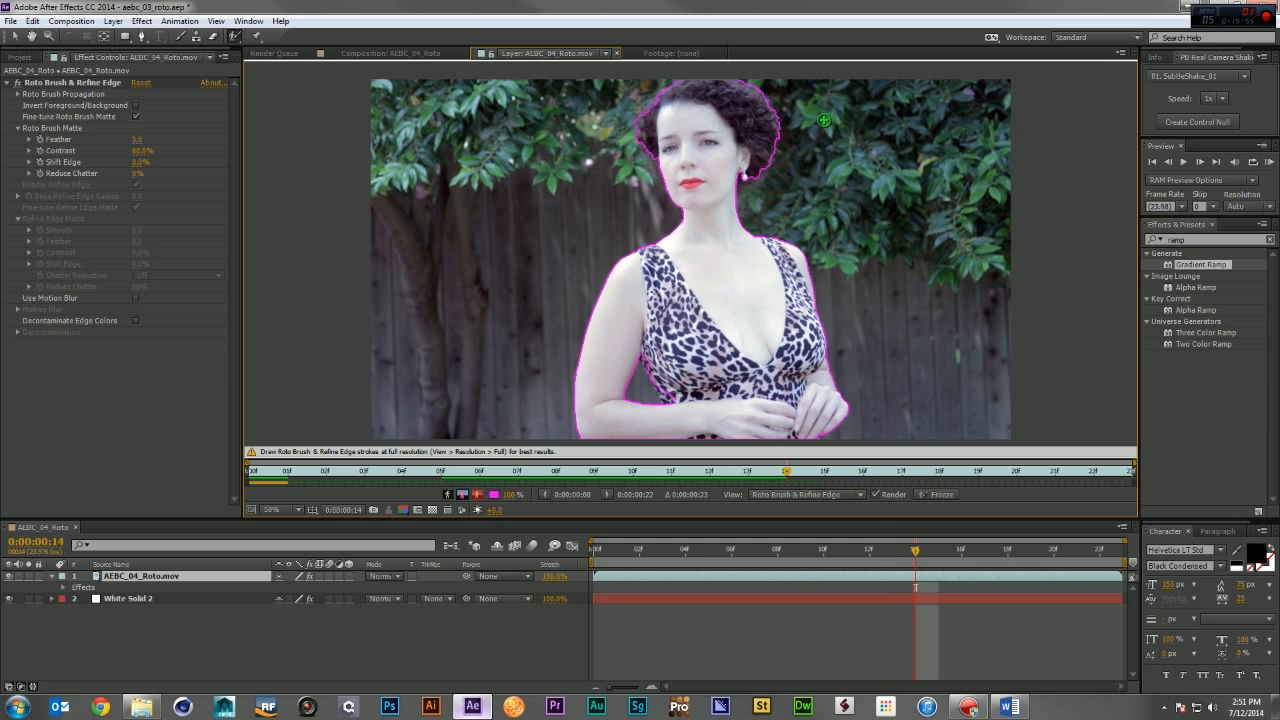
Step back to frame 5 and forward to frame 15, examining the Roto Brush outline frame by frame.
key("Page_Up")
key("Page_Up")
key("Page_Up")
key("Page_Up")
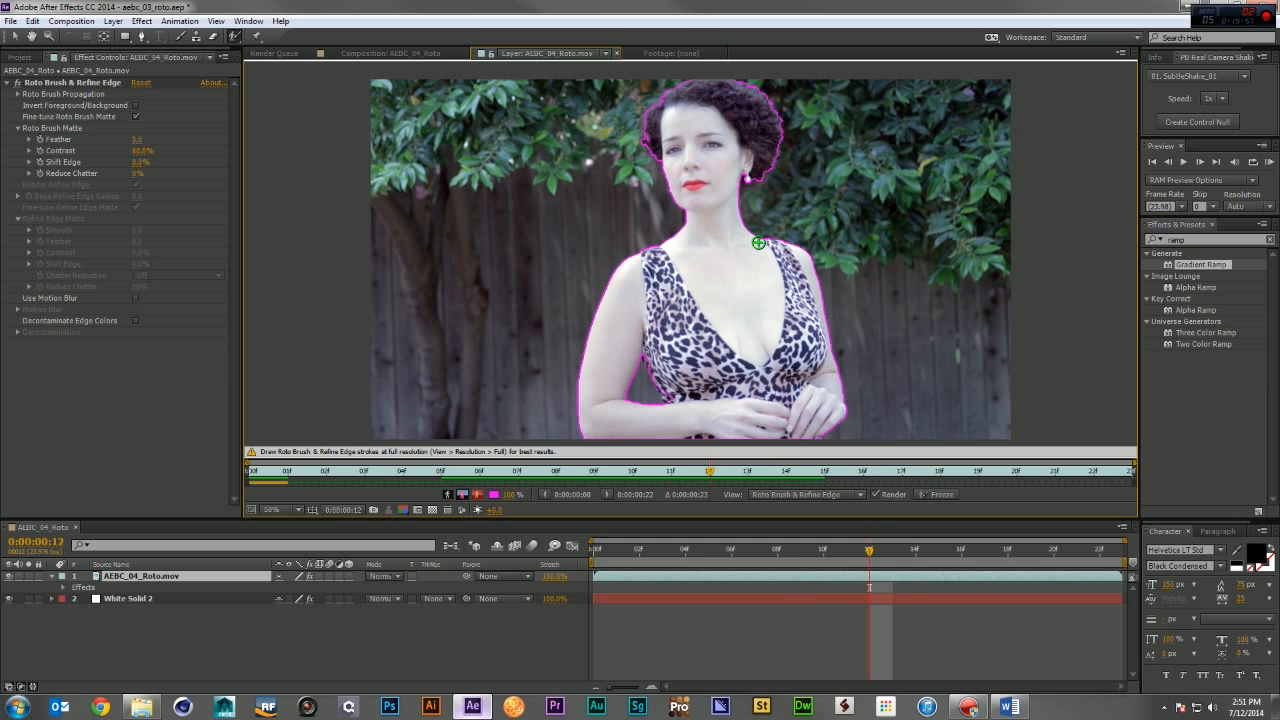
key("Page_Up")
key("Page_Up")
key("Page_Up")
key("Page_Up")
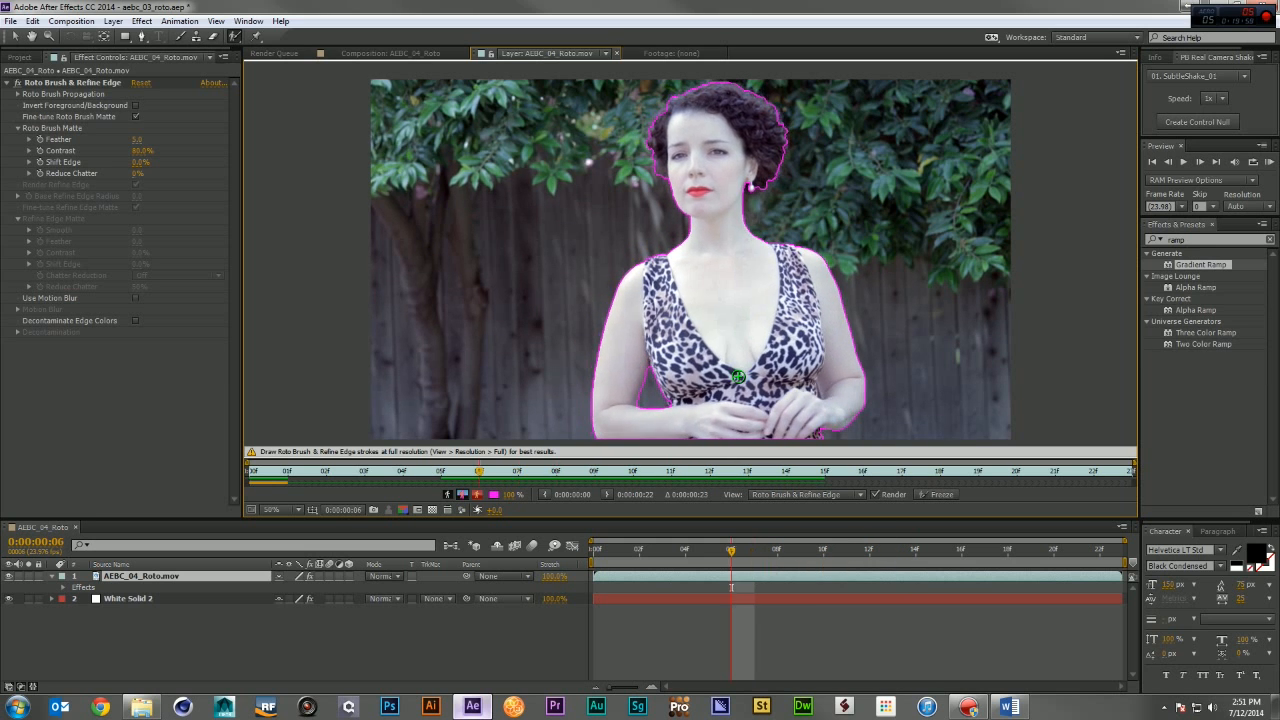
key("Page_Up")
key("Page_Down")
key("Page_Down")
key("Page_Down")
key("Page_Down")
key("Page_Down")
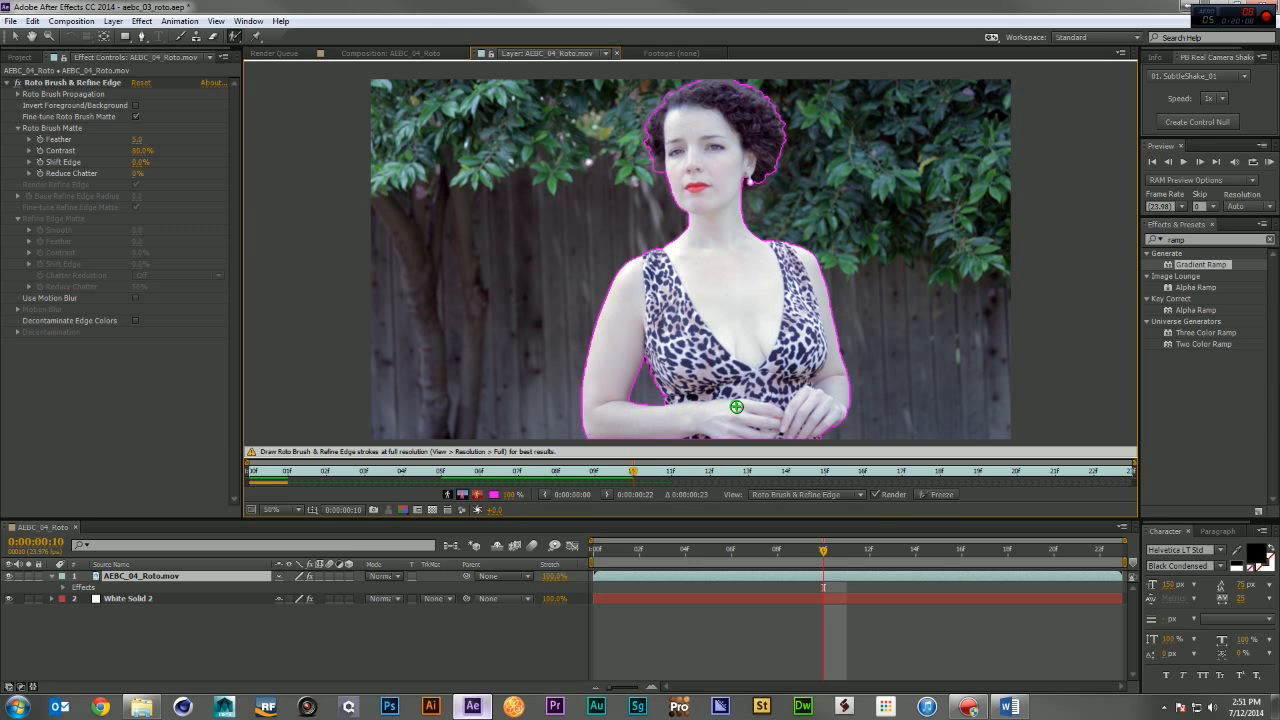
key("Page_Down")
key("Page_Down")
key("Page_Down")
key("Page_Down")
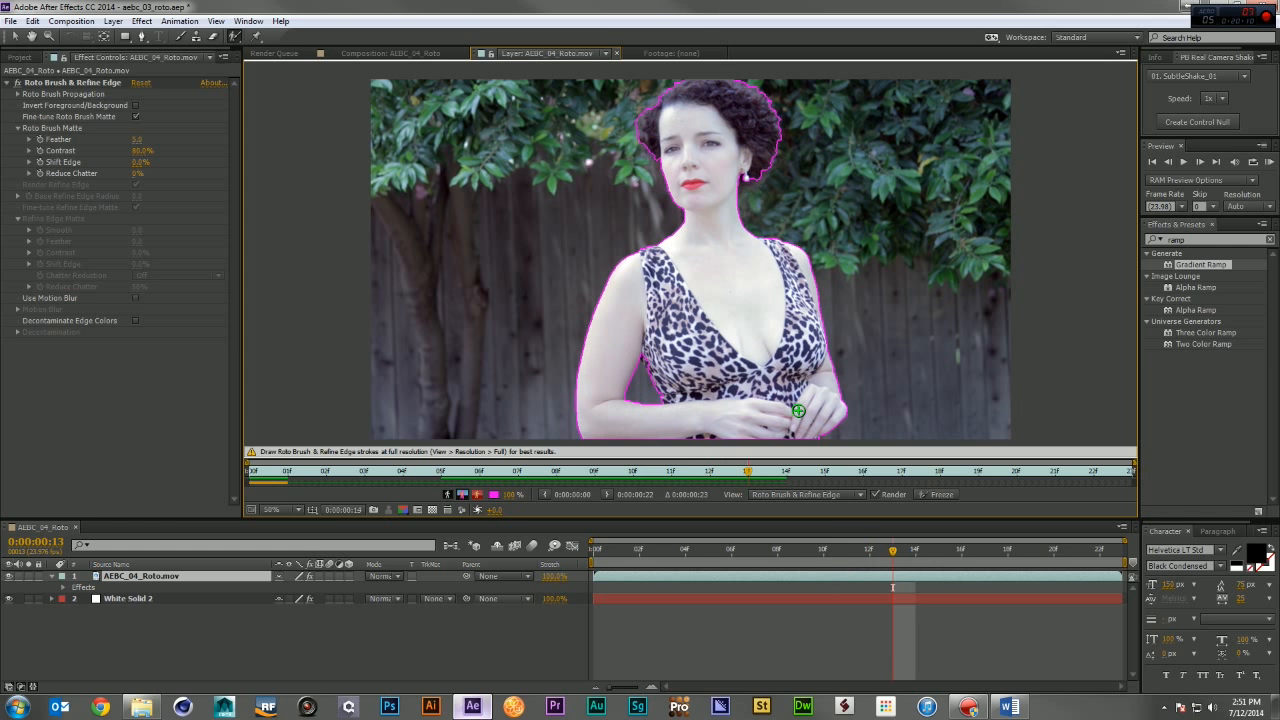
key("Page_Down")
key("Page_Down")
Go back to frame 11 and work forward to frame 18, adding foreground strokes along the dress edge beside the inner arm where needed.
key("Page_Up")
key("Page_Up")
key("Page_Up")
key("Page_Up")
key("Page_Up")
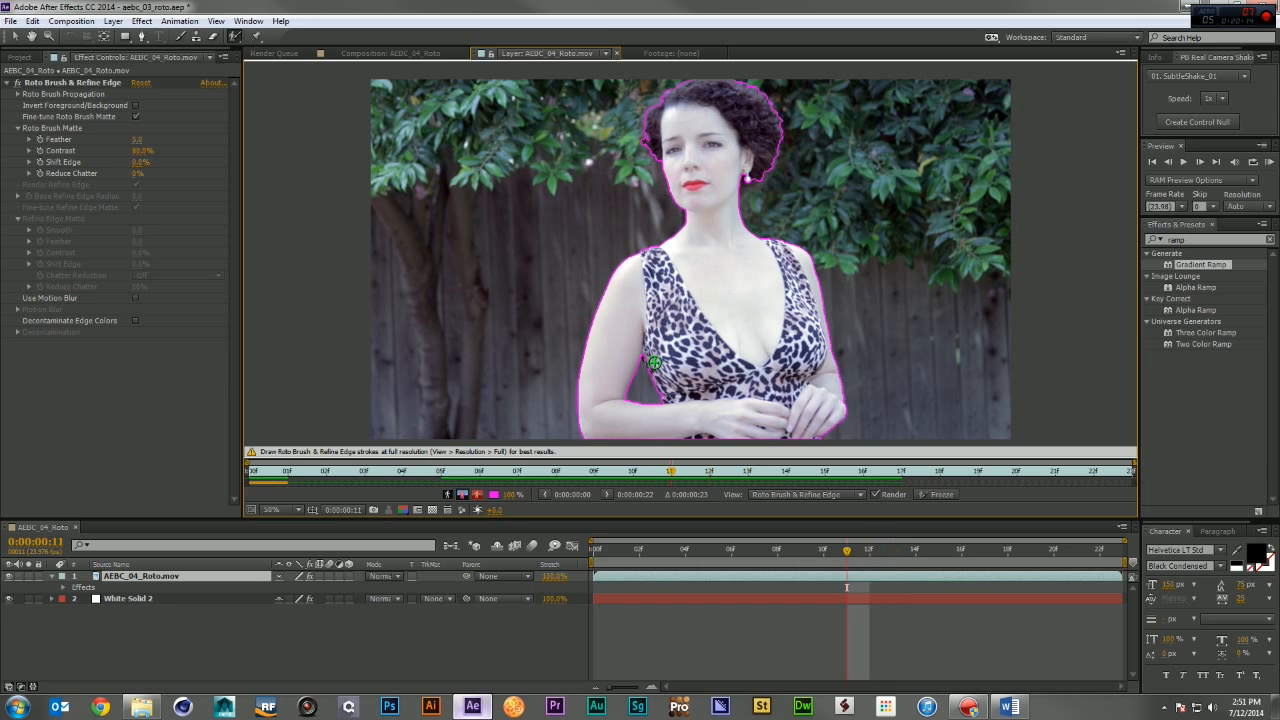
key("Page_Down")
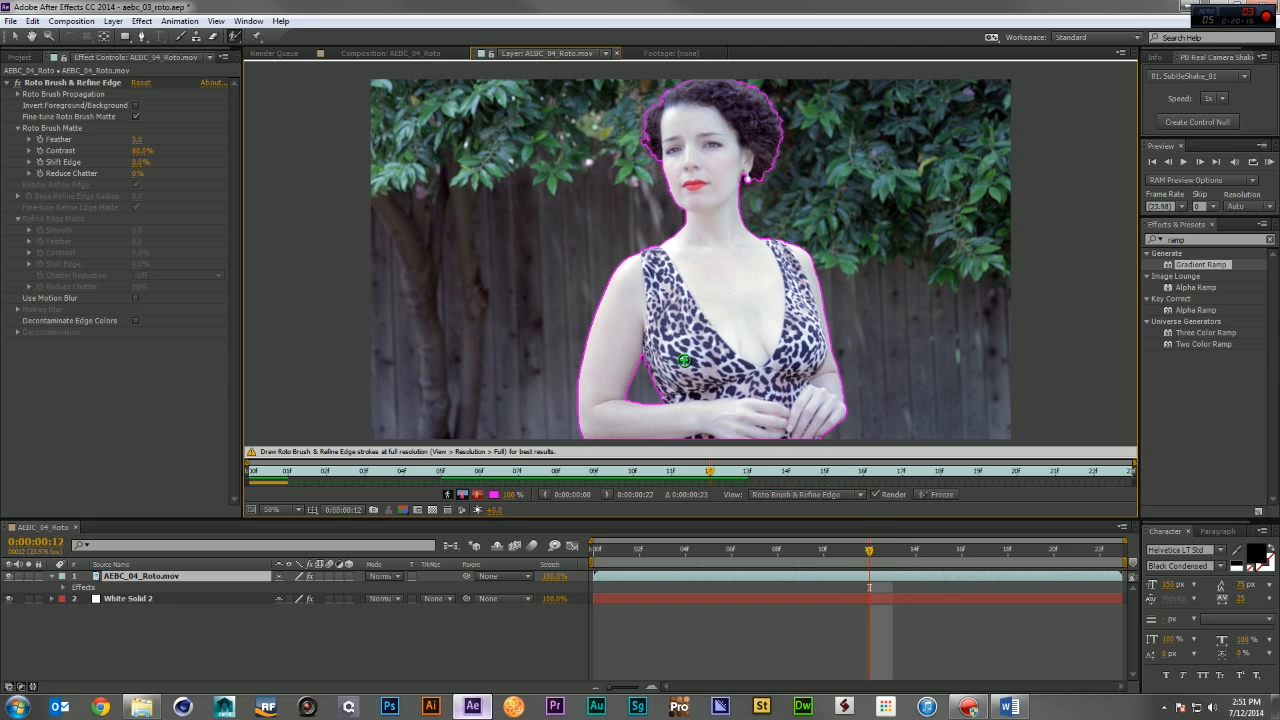
key("Page_Down")
key("Page_Down")
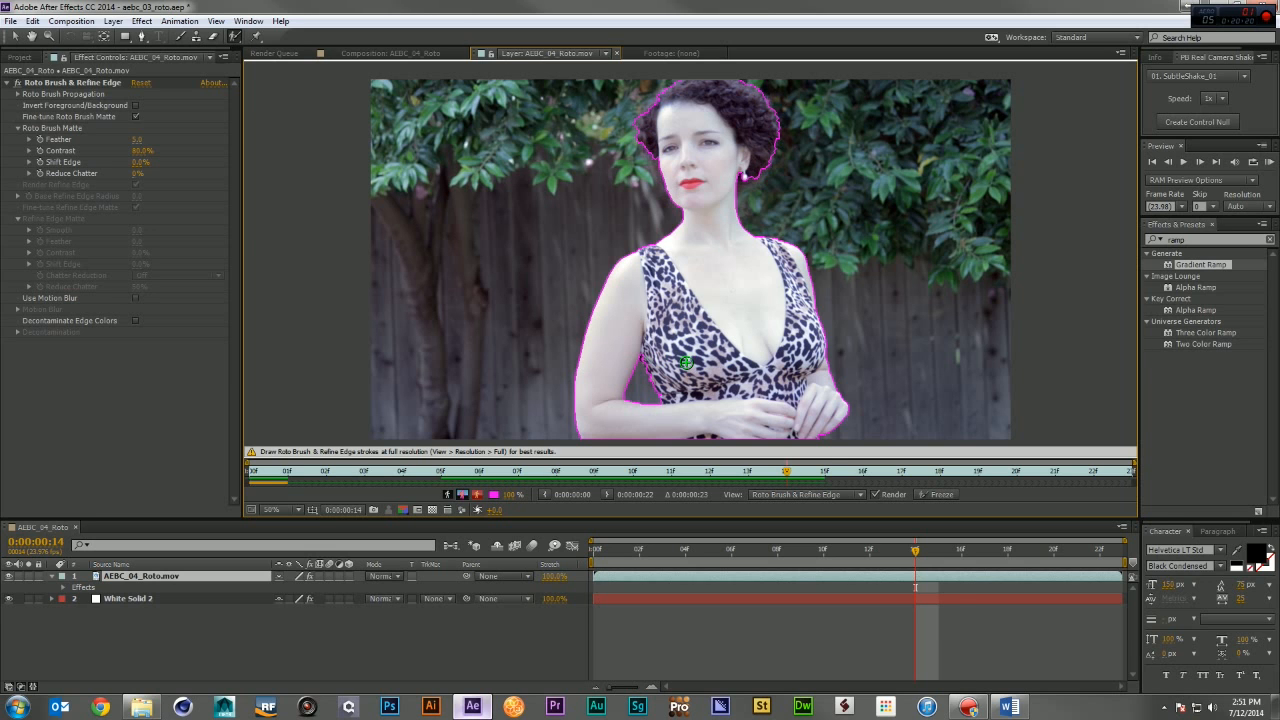
key("Page_Down")
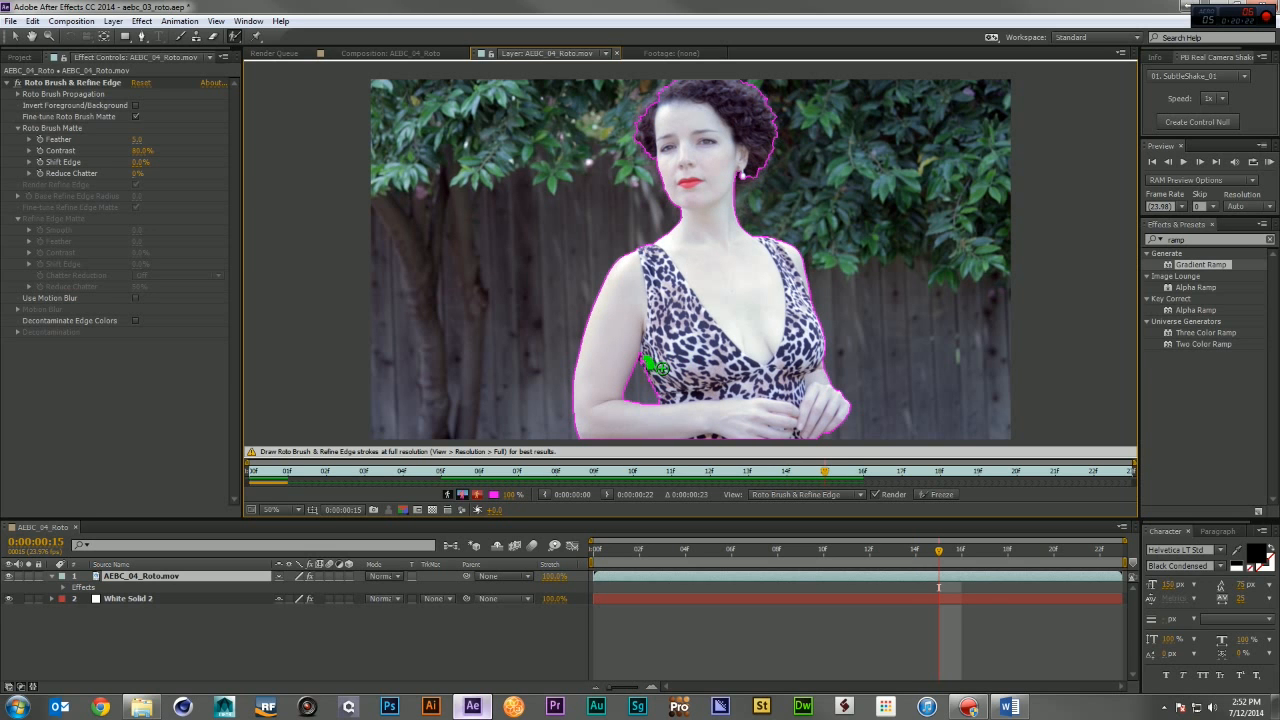
key("Page_Down")
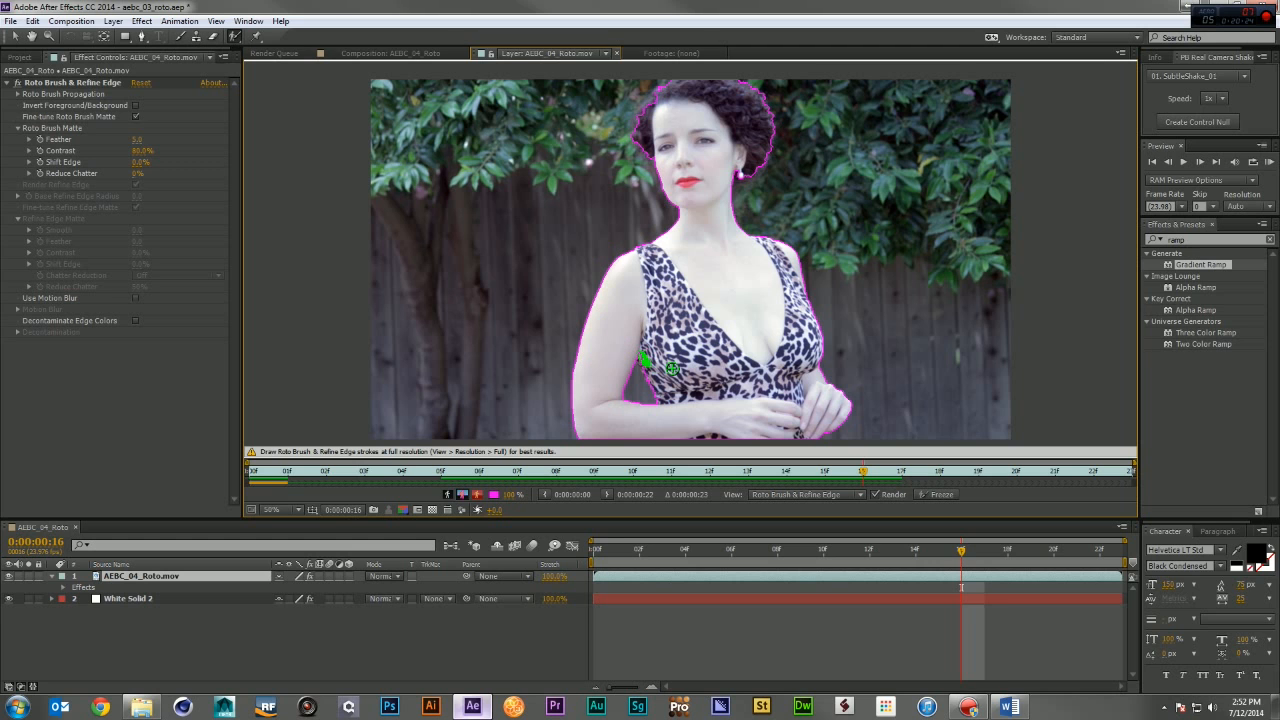
key("Page_Down")
key("Page_Down")
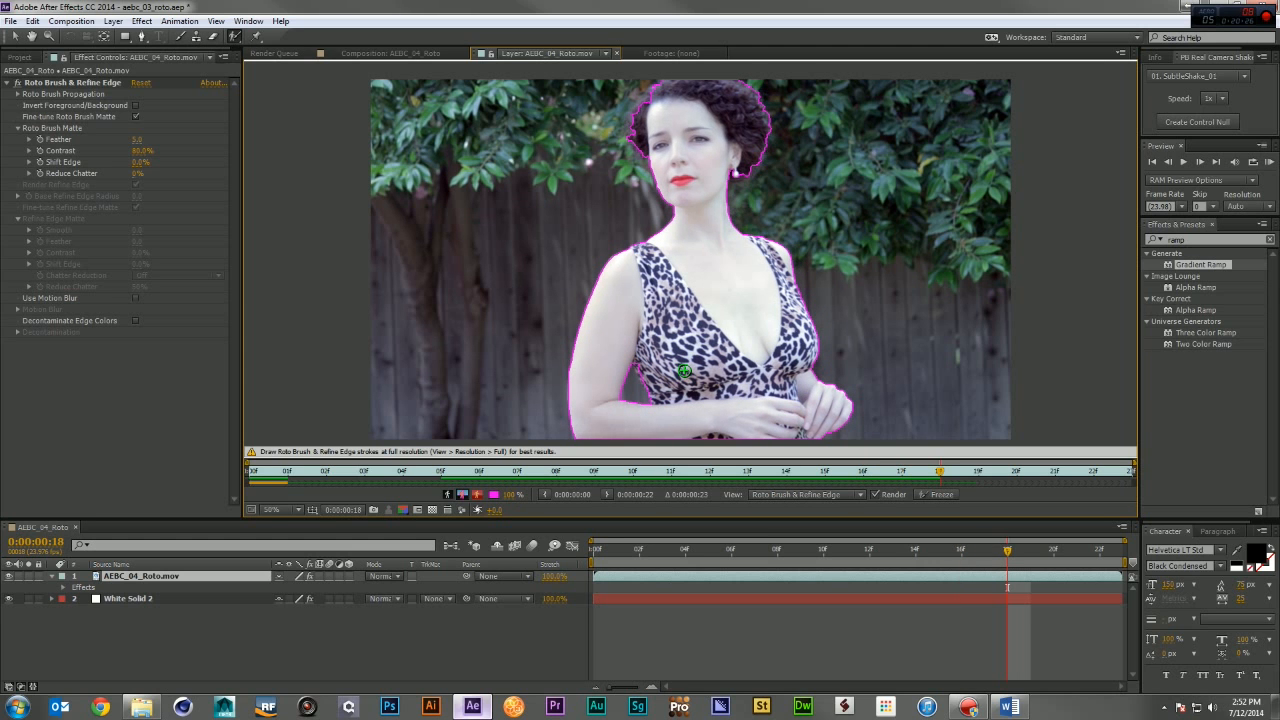
Examine the Roto Brush outline up to frame 21 and back to frame 15.
key("Page_Down")
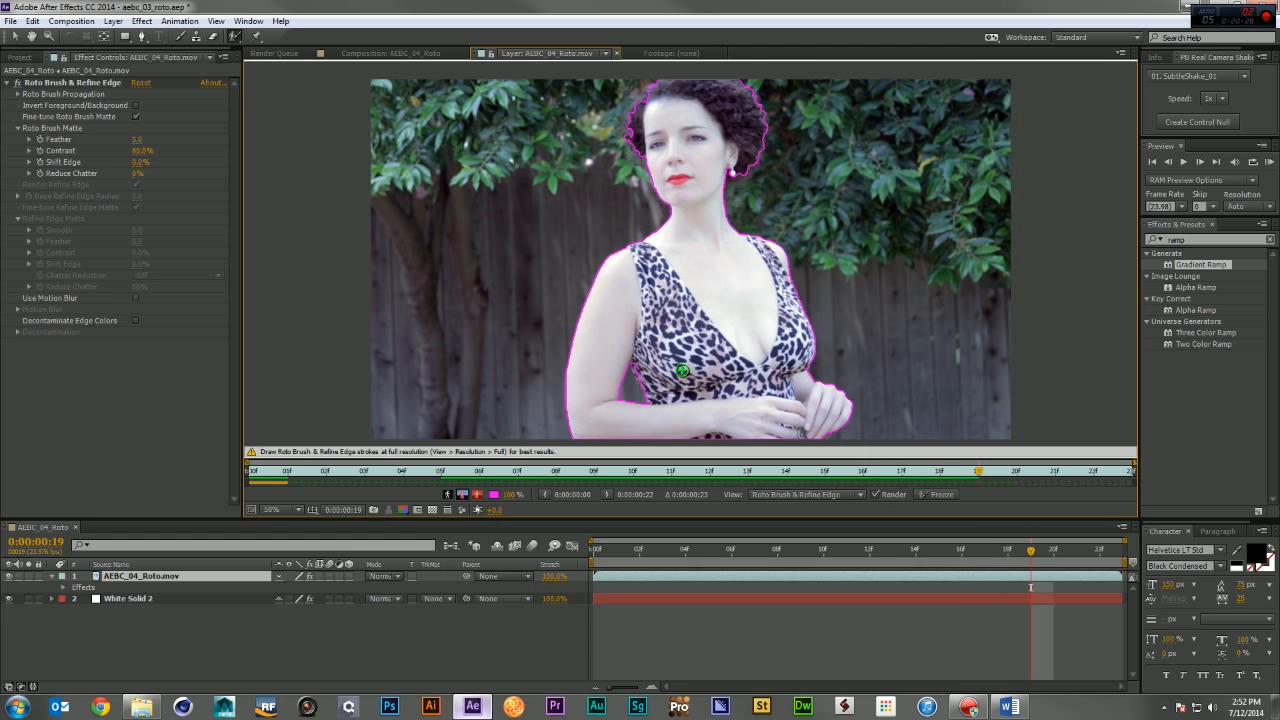
key("Page_Down")
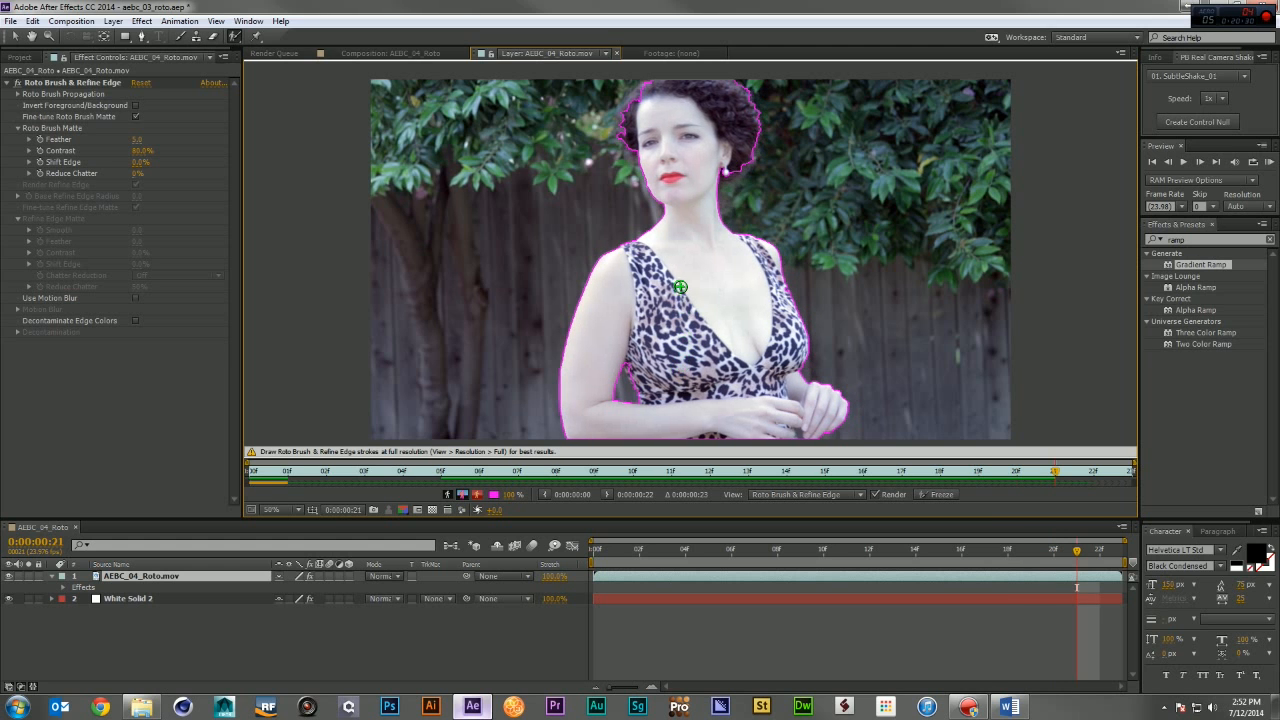
key("Page_Up")
key("Page_Up")
key("Page_Up")
key("Page_Up")
key("Page_Up")
key("Page_Up")
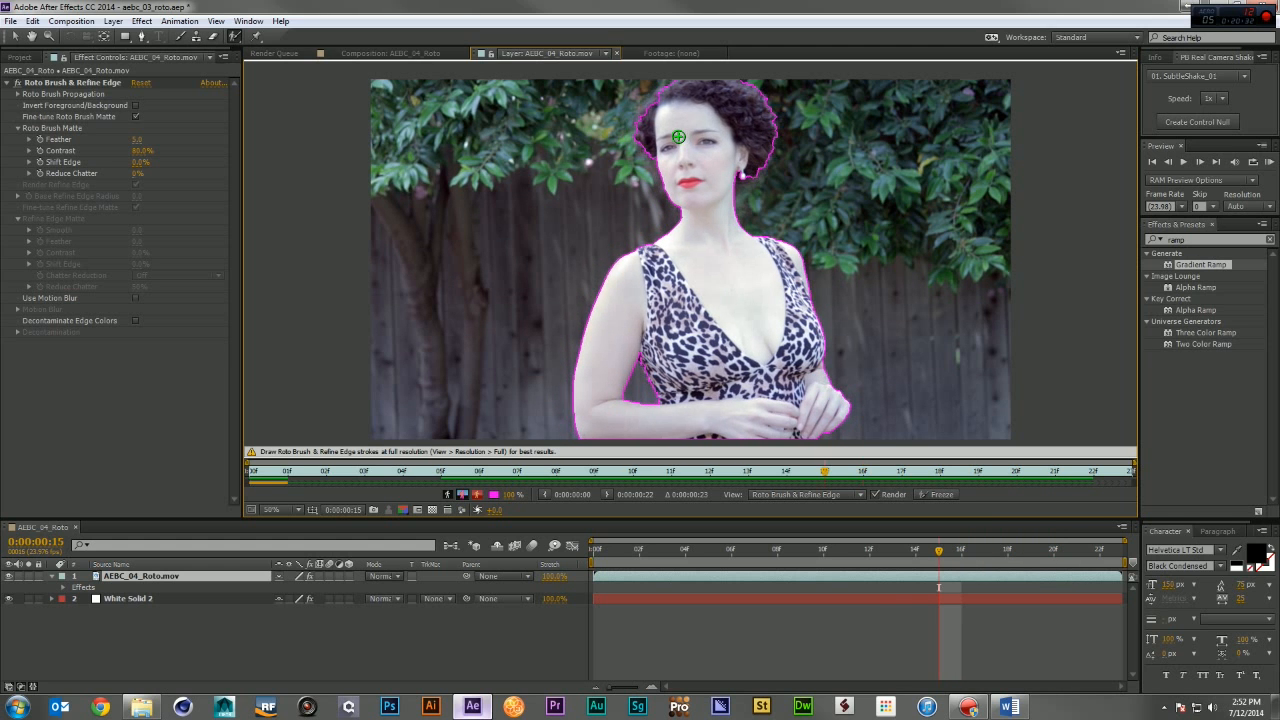
Add a small foreground stroke to the hair beside the forehead at frame 15 and advance to frame 16.
key("Page_Up")
key("Page_Down")
key("Page_Down")
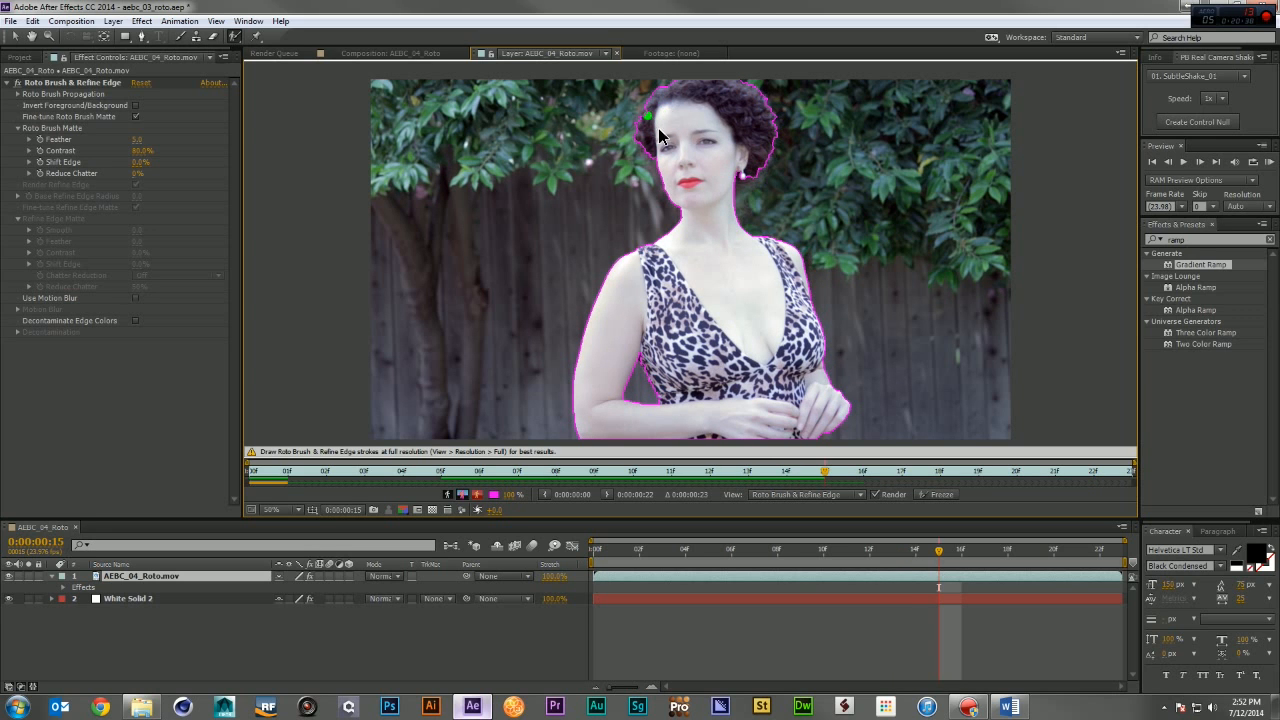
key("Page_Down")
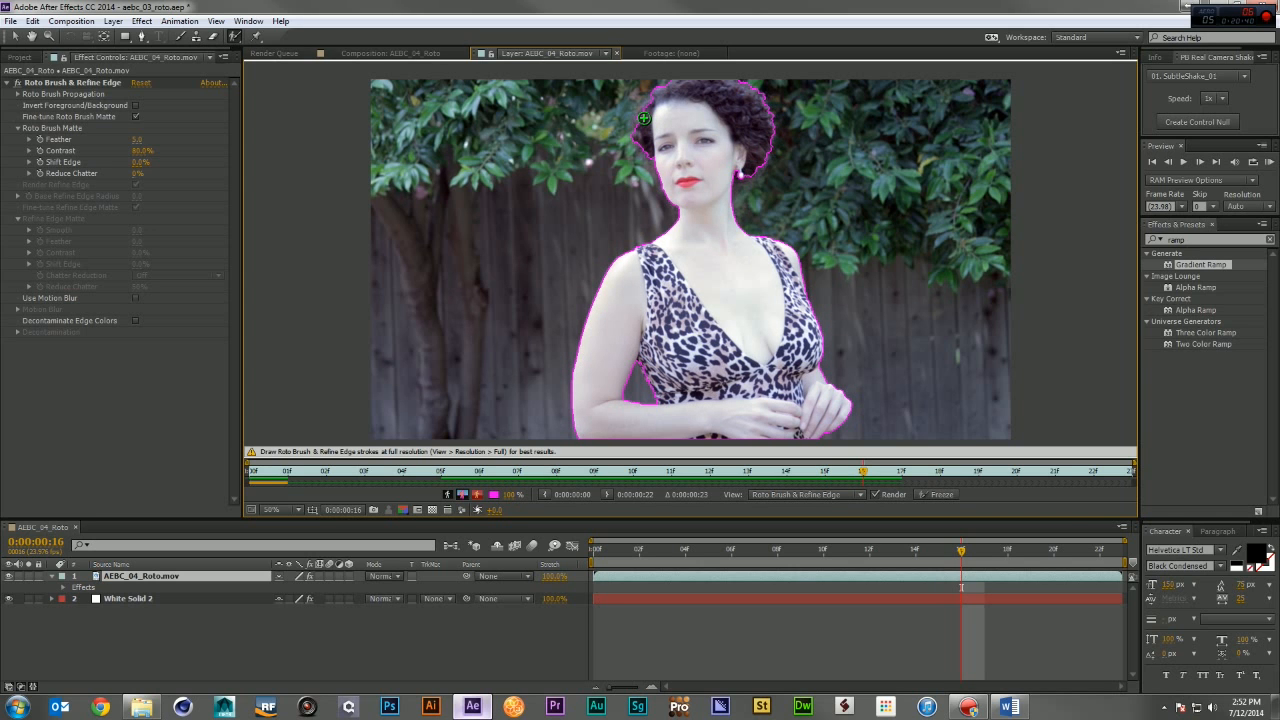
Add foreground strokes to the hair beside the forehead where the outline cuts in, working from frame 16 to frame 20.
left_click_drag(654, 105, 656, 108)
key("Page_Down")
mouse_move(652, 102)
left_mouse_down()
mouse_move(648, 150)
mouse_move(638, 138)
mouse_move(648, 146)
left_mouse_up()
key("Page_Down")
key("Page_Down")
left_click_drag(647, 97, 633, 127)
key("Page_Down")
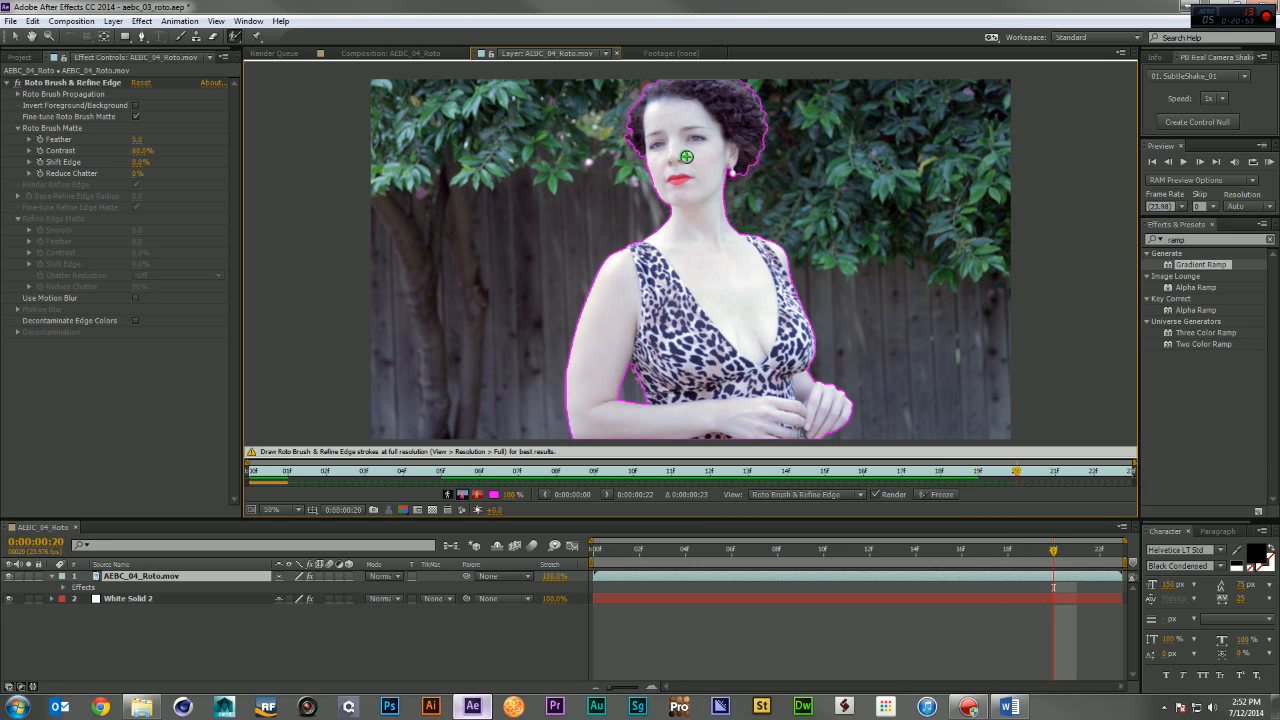
Extend the selection over the hair beside the forehead at frame 20 with a foreground stroke and advance to frame 22.
left_click_drag(644, 96, 634, 146)
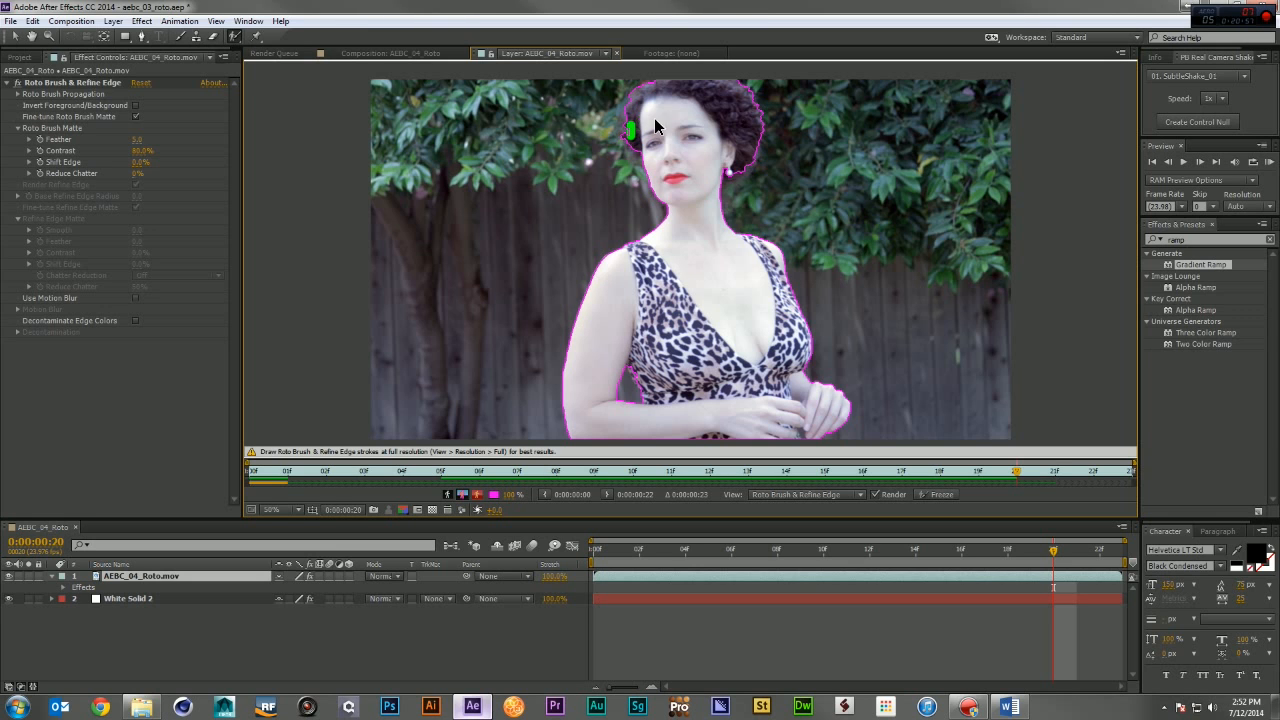
key("Page_Down")
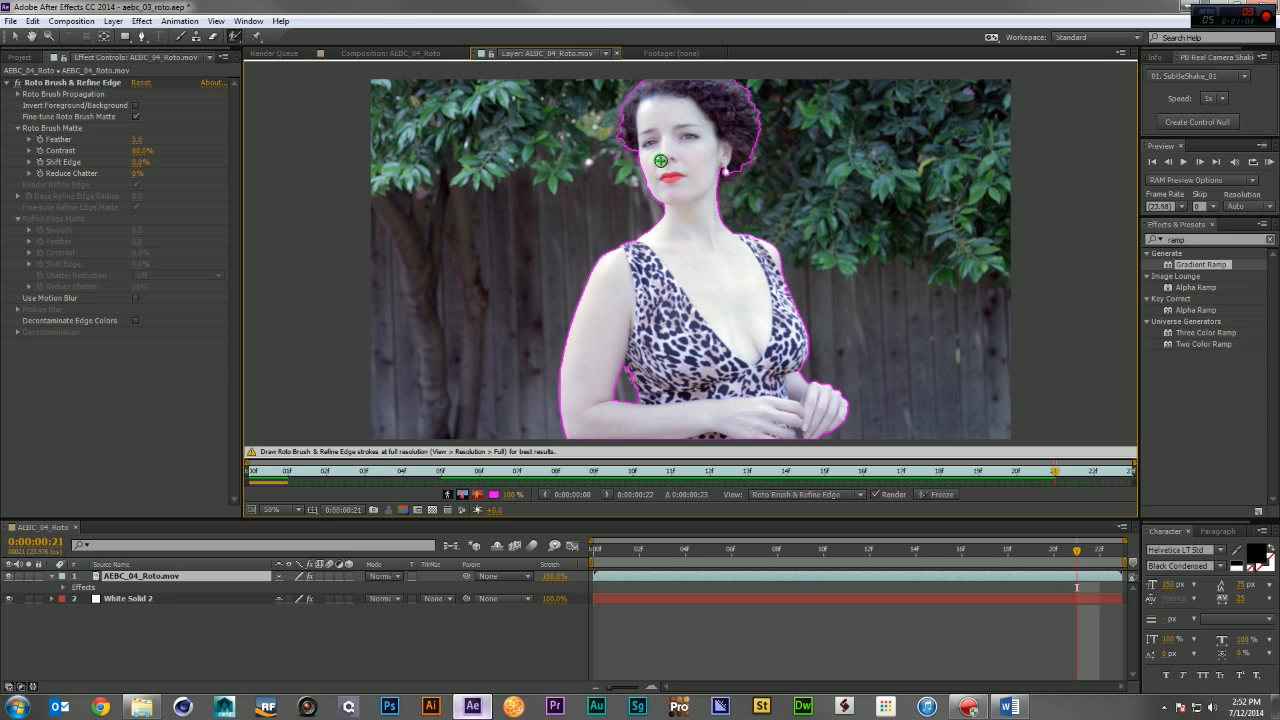
key("Page_Down")
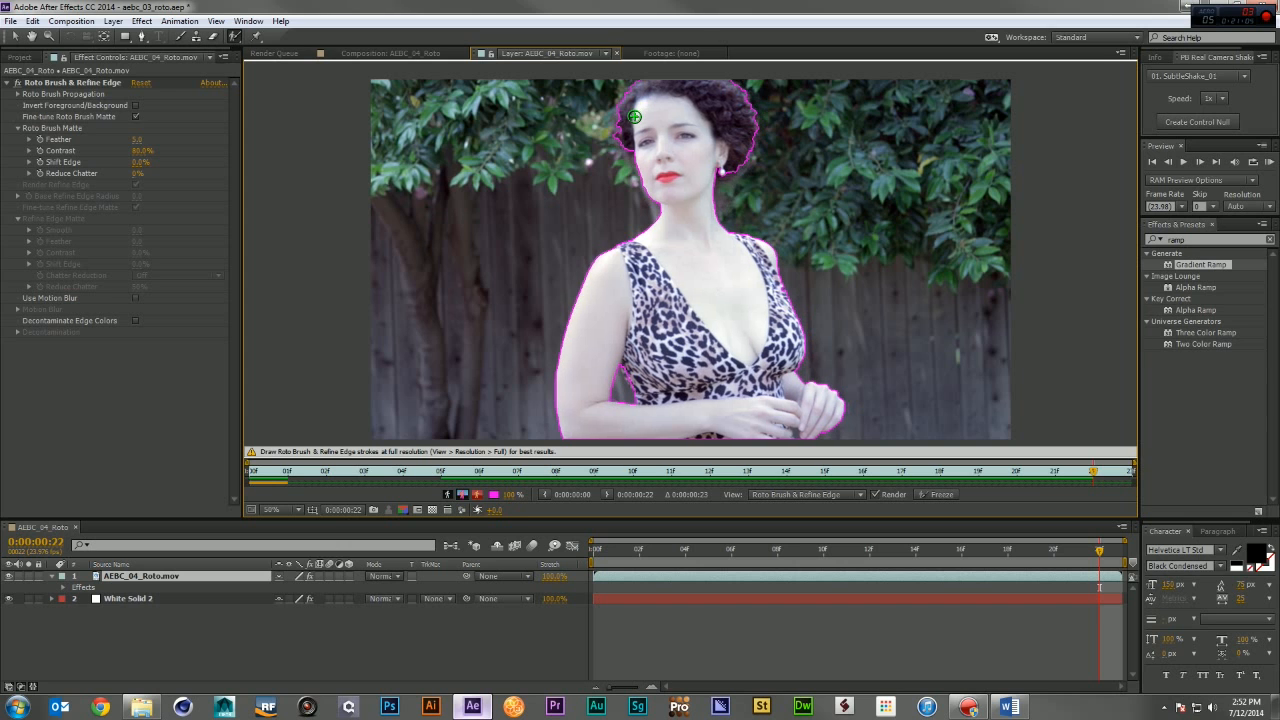
key("Page_Down")
left_click_drag(1010, 550, 1115, 562)
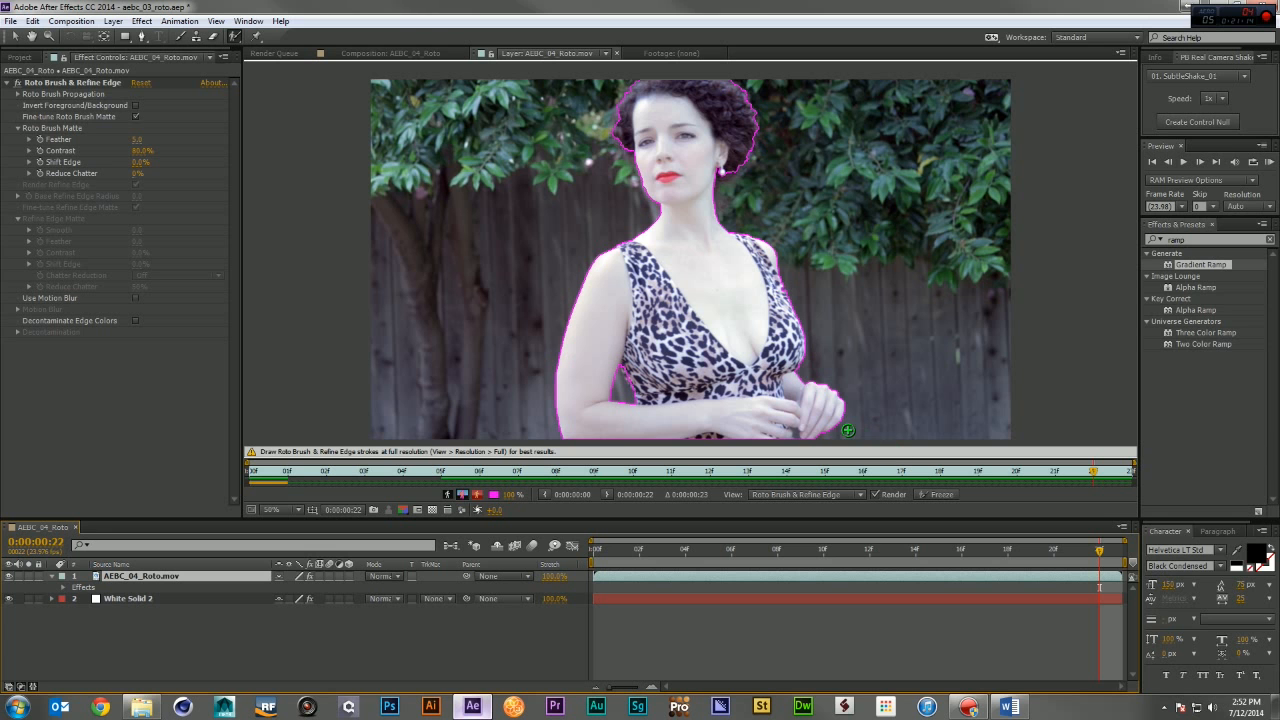
Subtract the gap between the fingertips of the two hands at frame 22 with a small background stroke, using a smaller brush.
left_click_drag(807, 401, 792, 307)
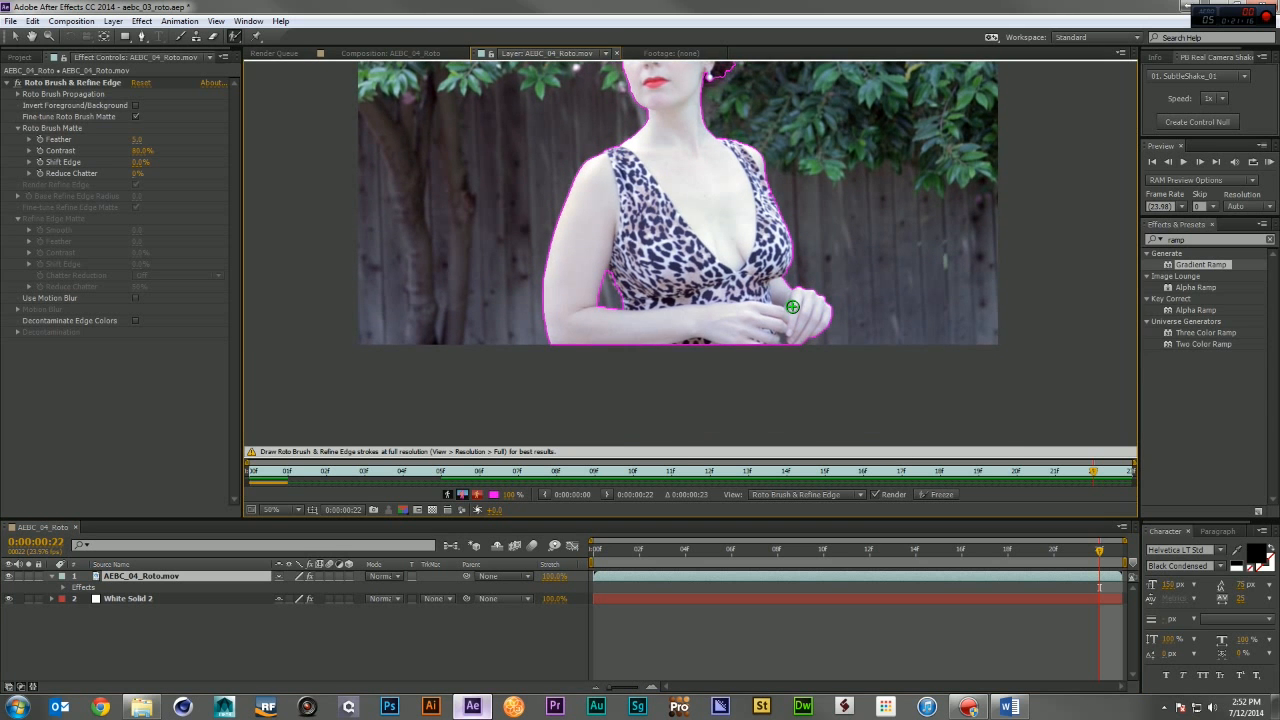
scroll(792, 307, "up", 2)
left_click_drag(957, 421, 638, 157)
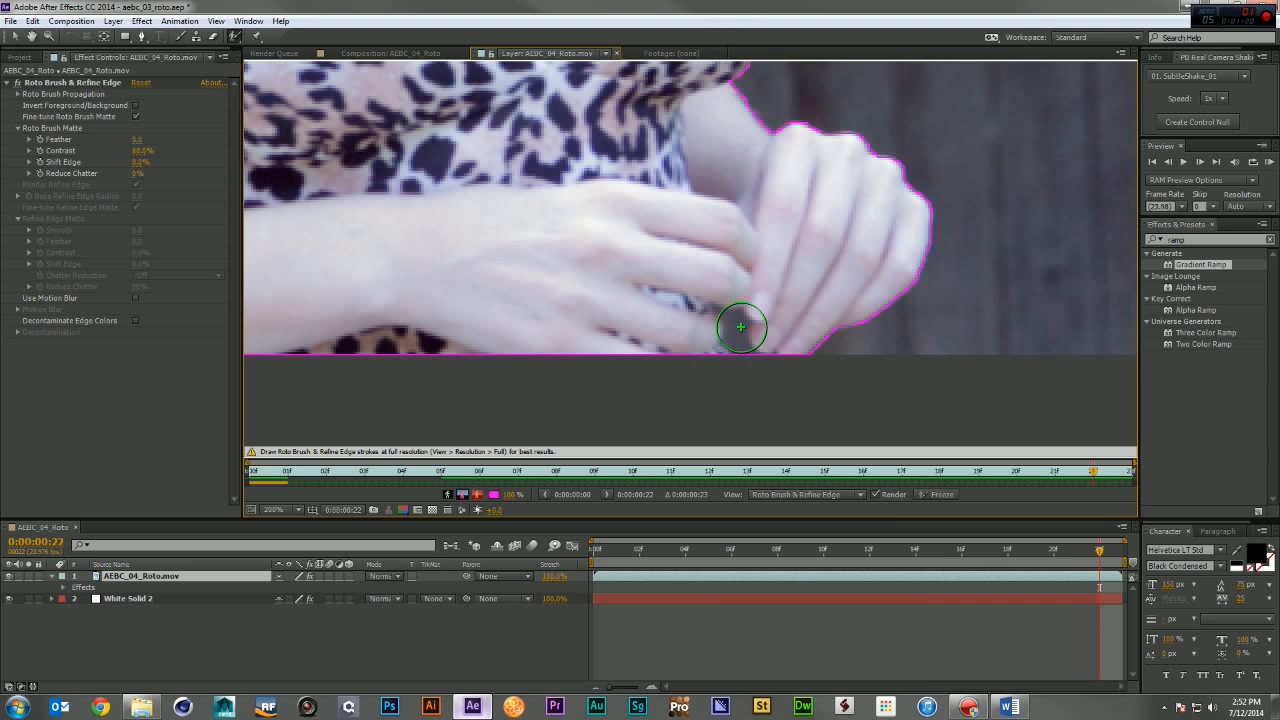
right_click(735, 325)
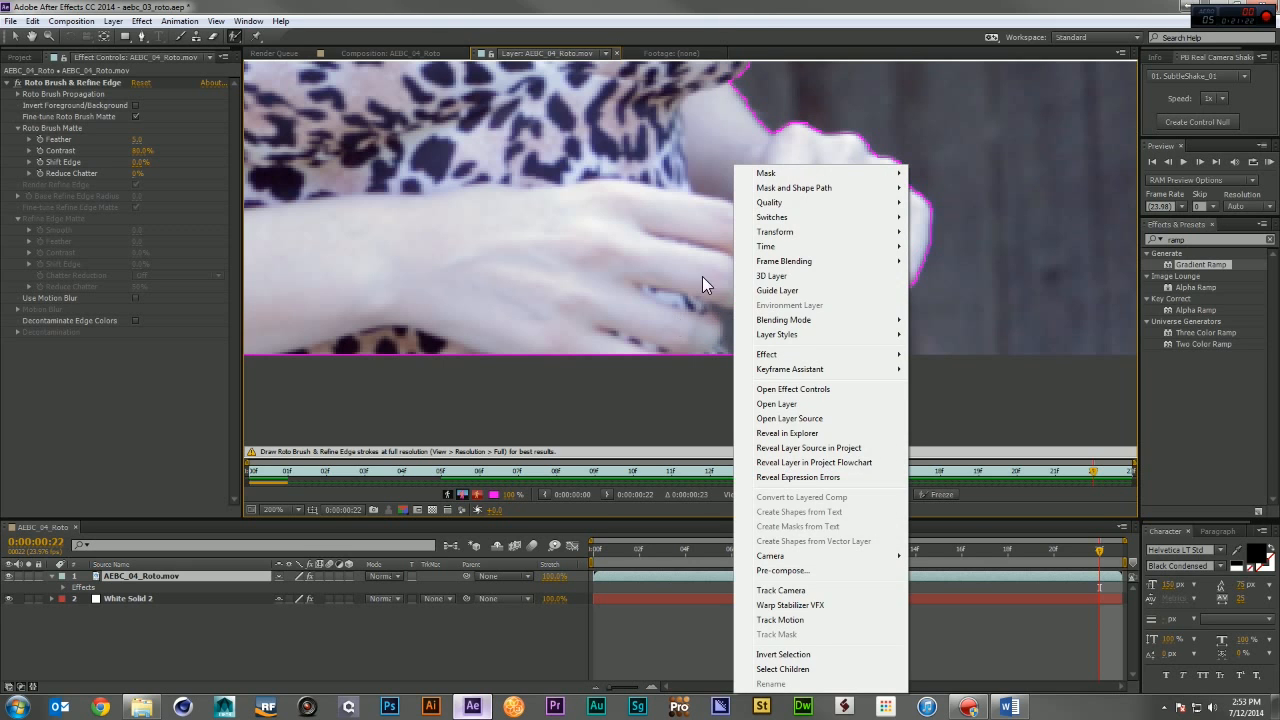
left_click(760, 5)
left_click_drag(752, 288, 733, 288)
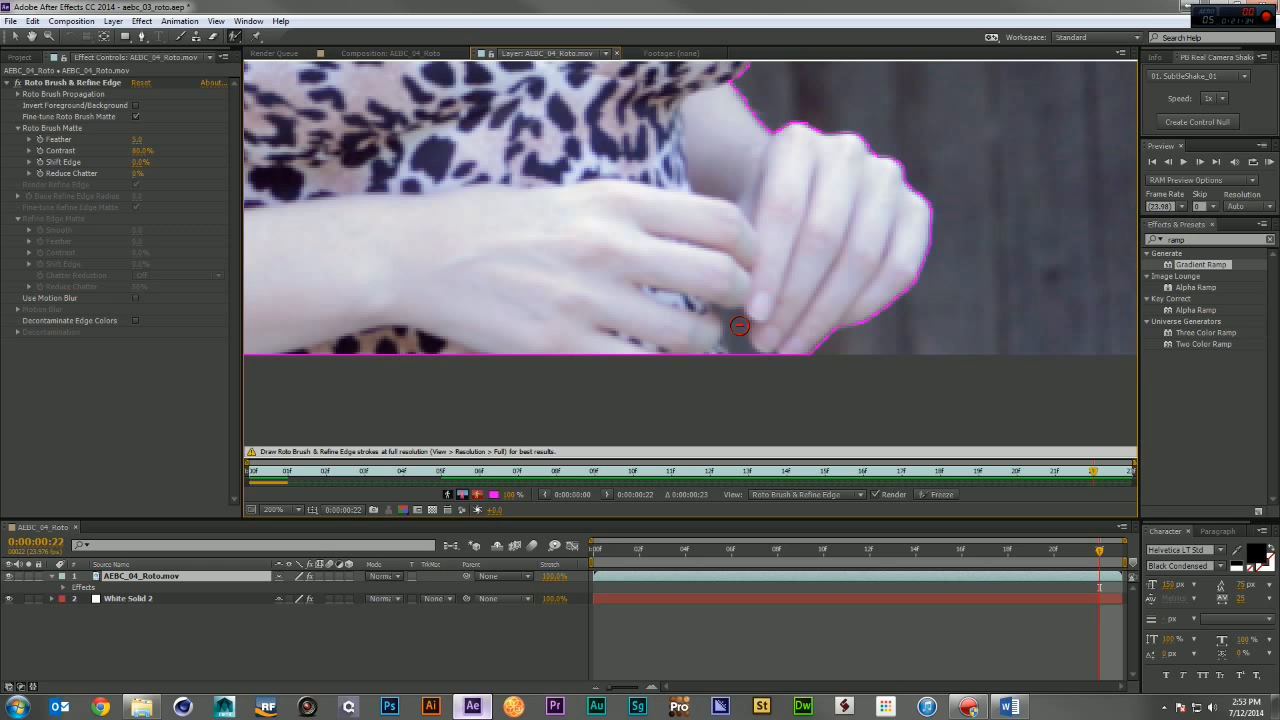
left_click_drag(739, 325, 743, 348)
Work back through frames 21 and 20 to frame 19 and refine the selection at the gap between the fingertips with small strokes.
left_click(1080, 550)
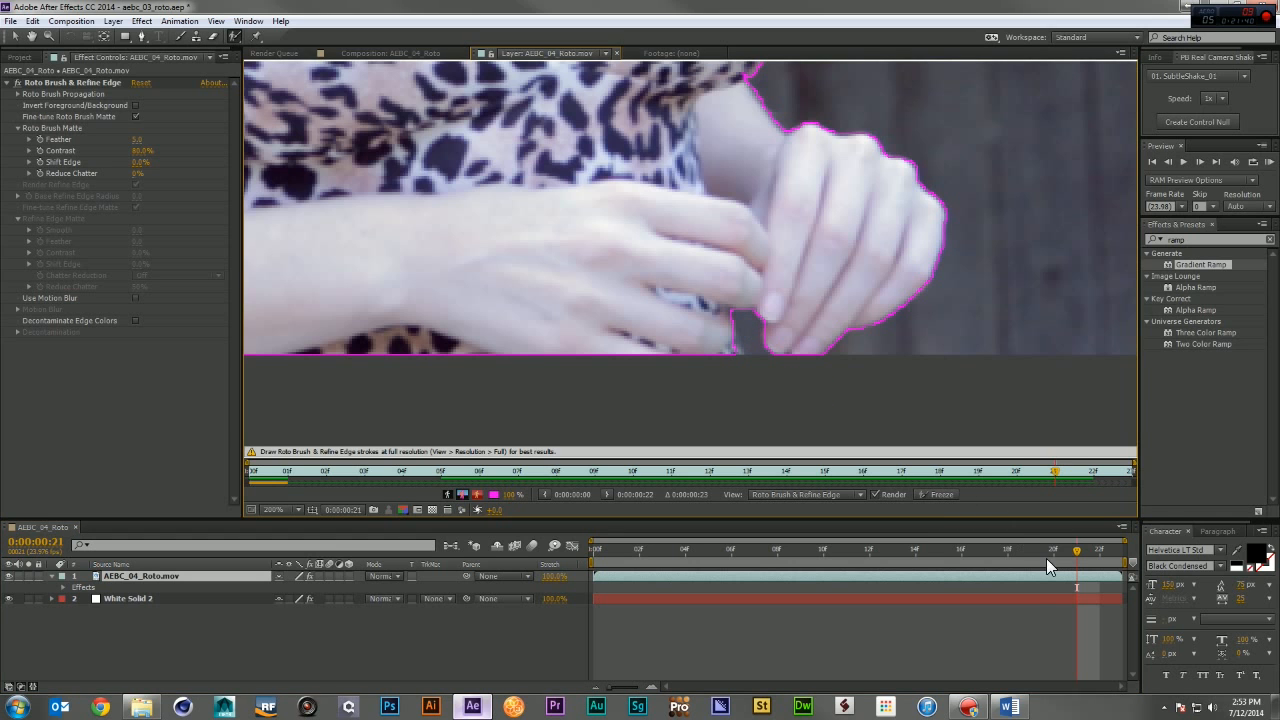
left_click(1060, 546)
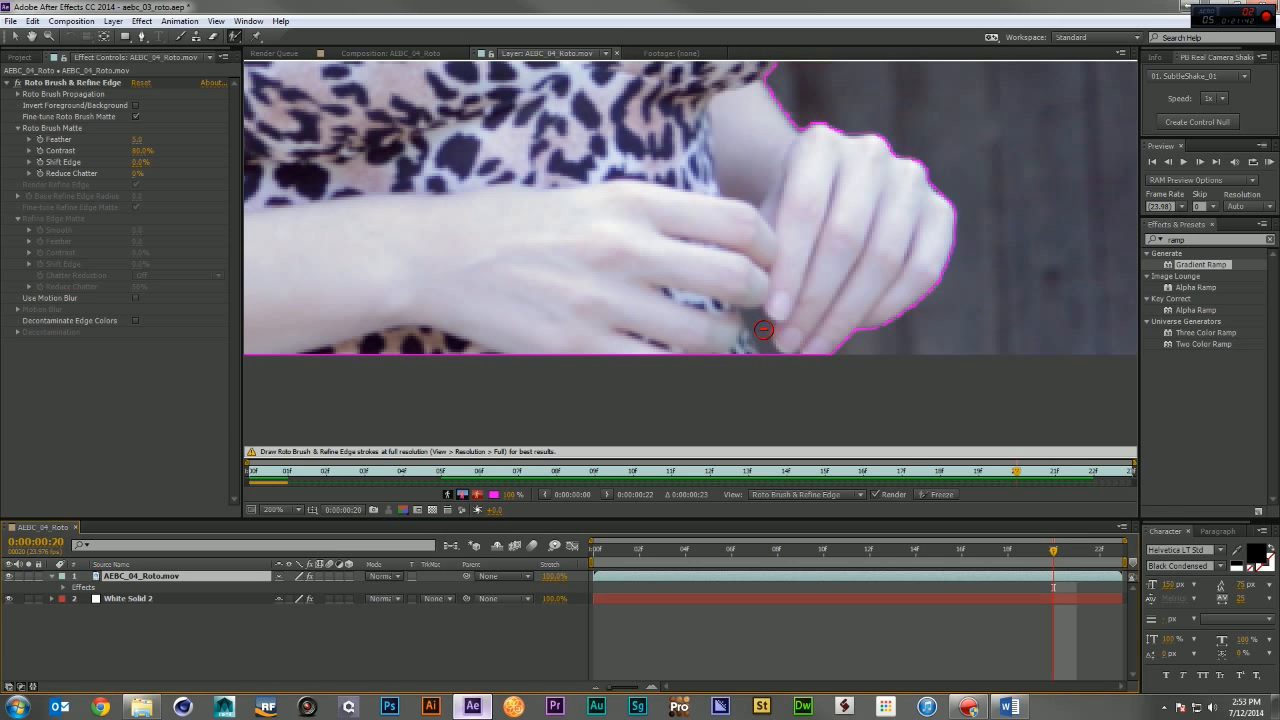
left_click(1032, 550)
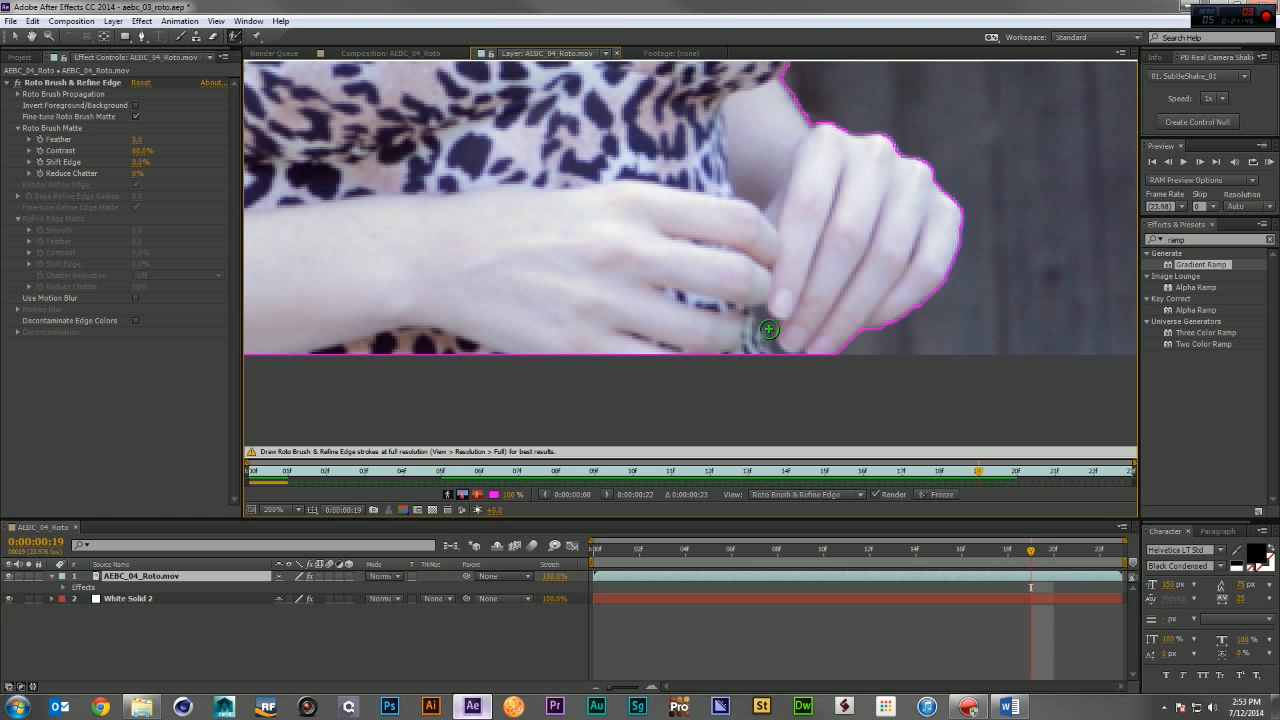
key("space")
key("space")
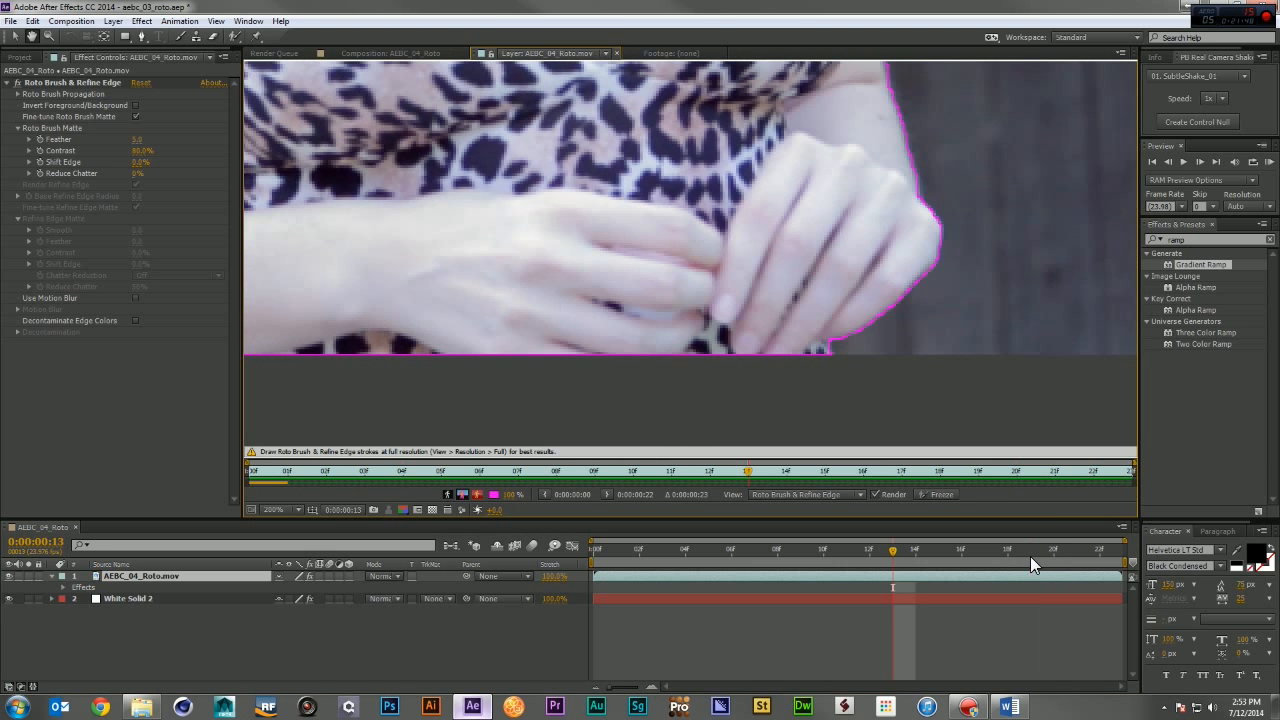
mouse_move(1031, 548)
left_mouse_down()
mouse_move(1051, 551)
mouse_move(1030, 550)
left_mouse_up()
left_click_drag(767, 344, 774, 334)
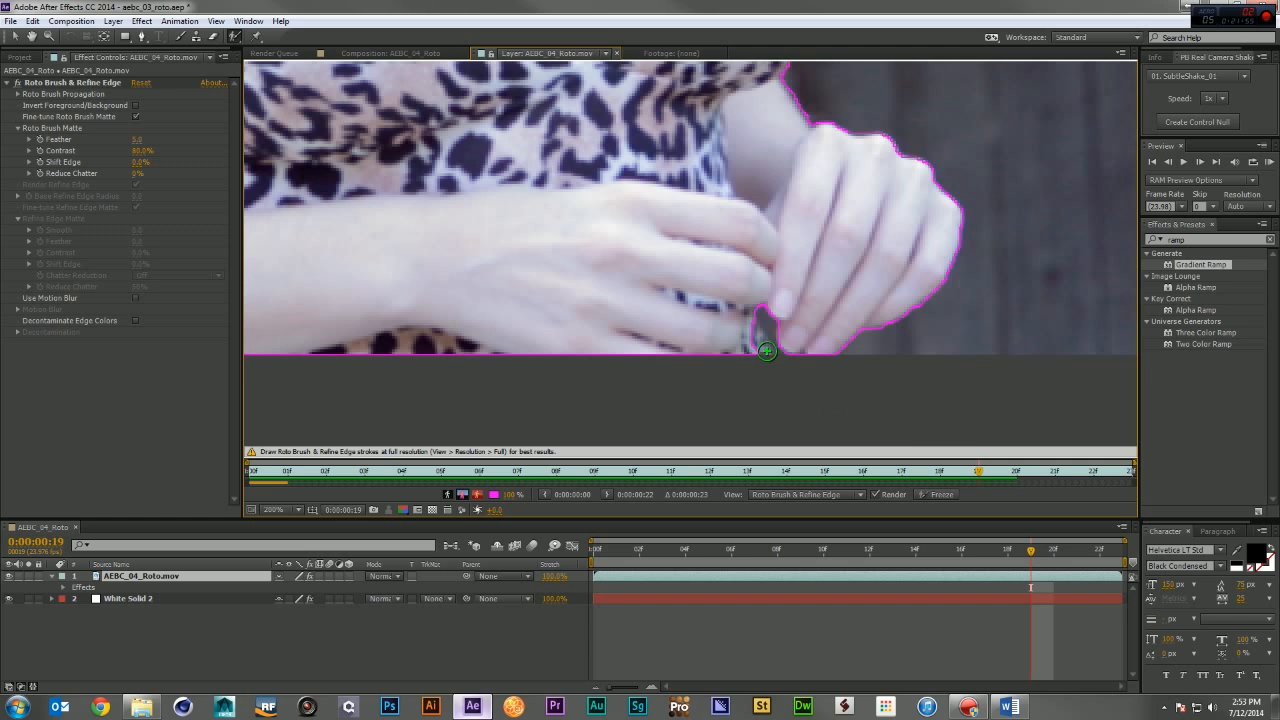
left_click_drag(768, 356, 778, 355)
Return to the first frame with the whole figure in view and freeze the Roto Brush propagation.
mouse_move(1031, 550)
left_mouse_down()
mouse_move(1004, 548)
mouse_move(1036, 554)
left_mouse_up()
scroll(782, 293, "down", 2)
key("space")
left_click_drag(724, 210, 808, 374)
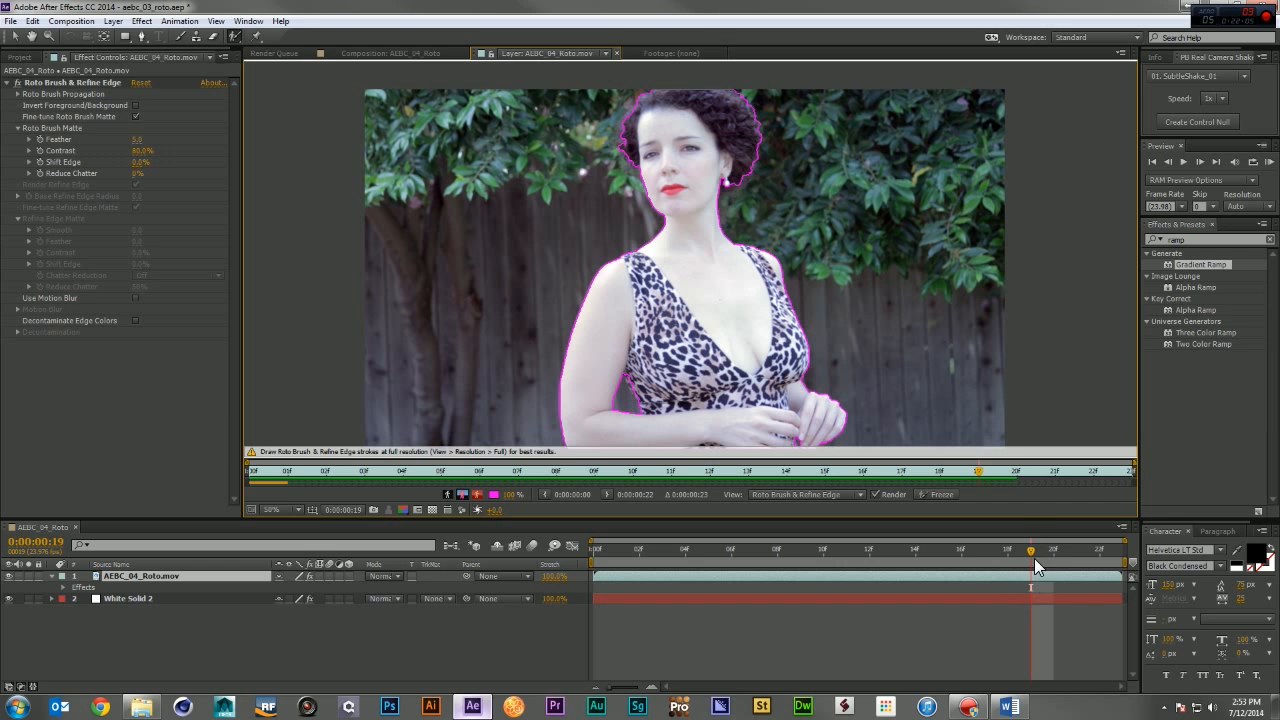
key("Home")
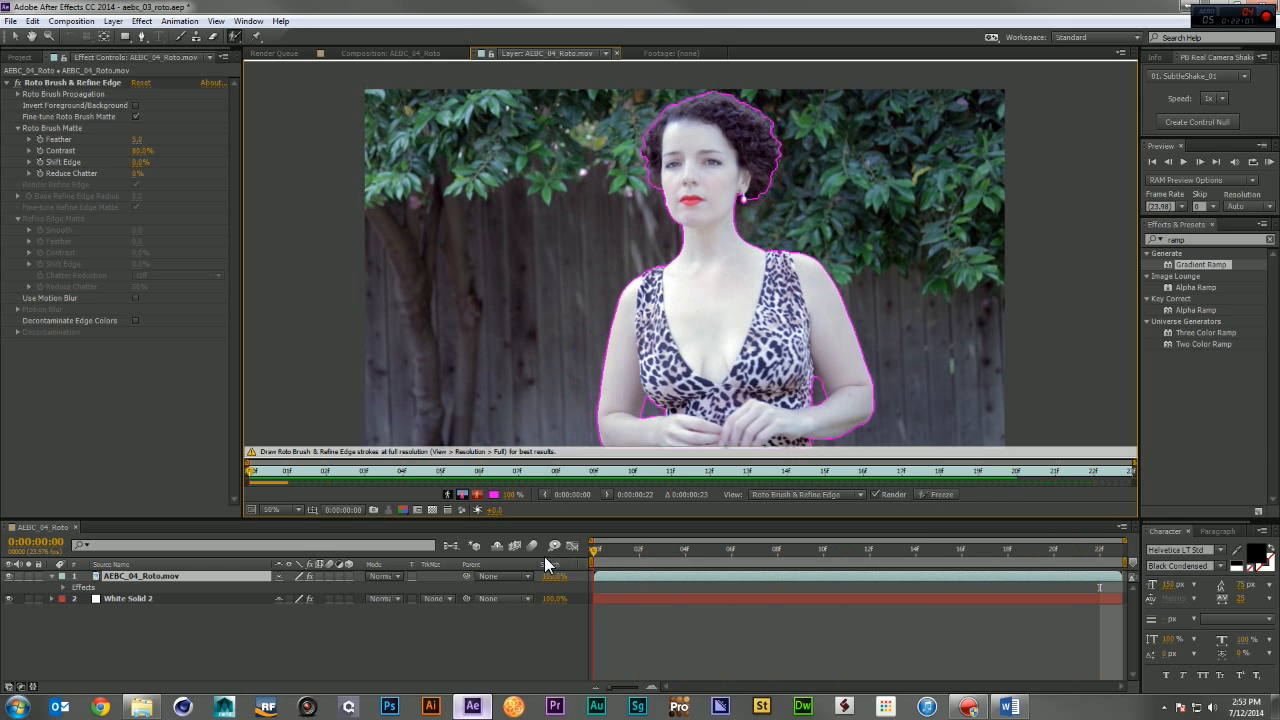
left_click(924, 496)
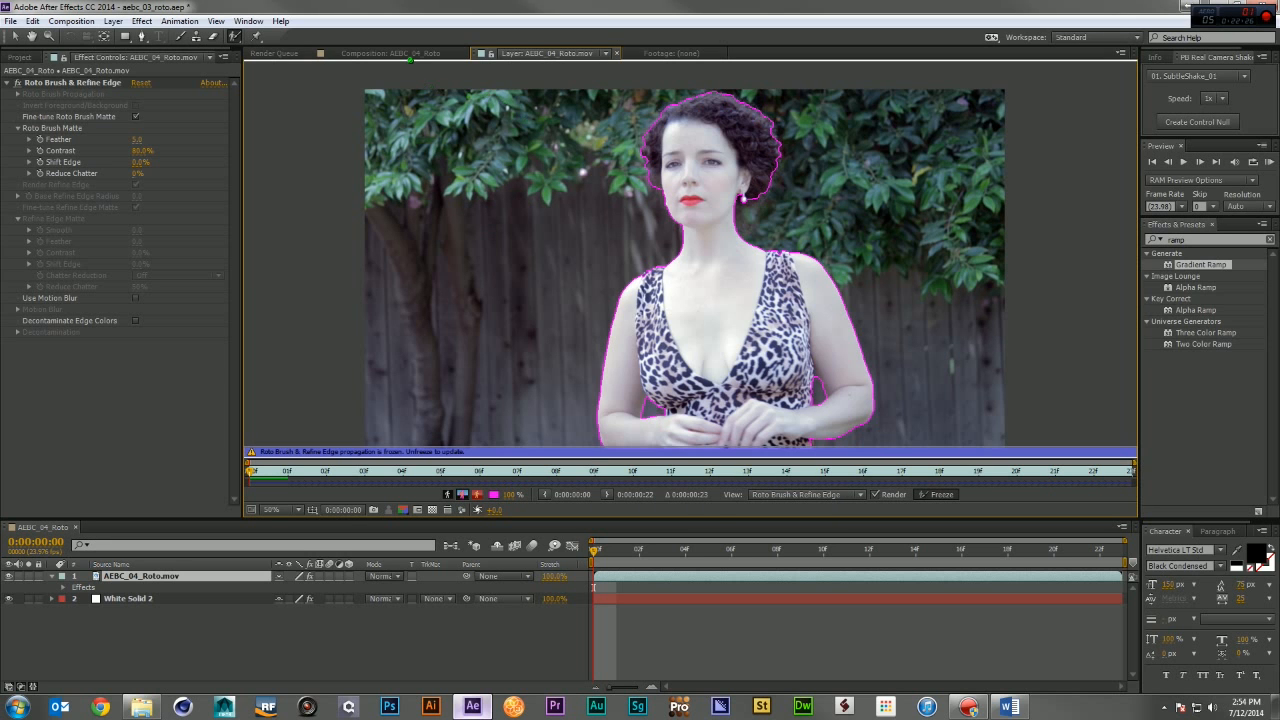
In the composition, increase the Roto Brush matte's Reduce Chatter and Feather, set Shift Edge to -43%, and preview the result.
left_click(394, 52)
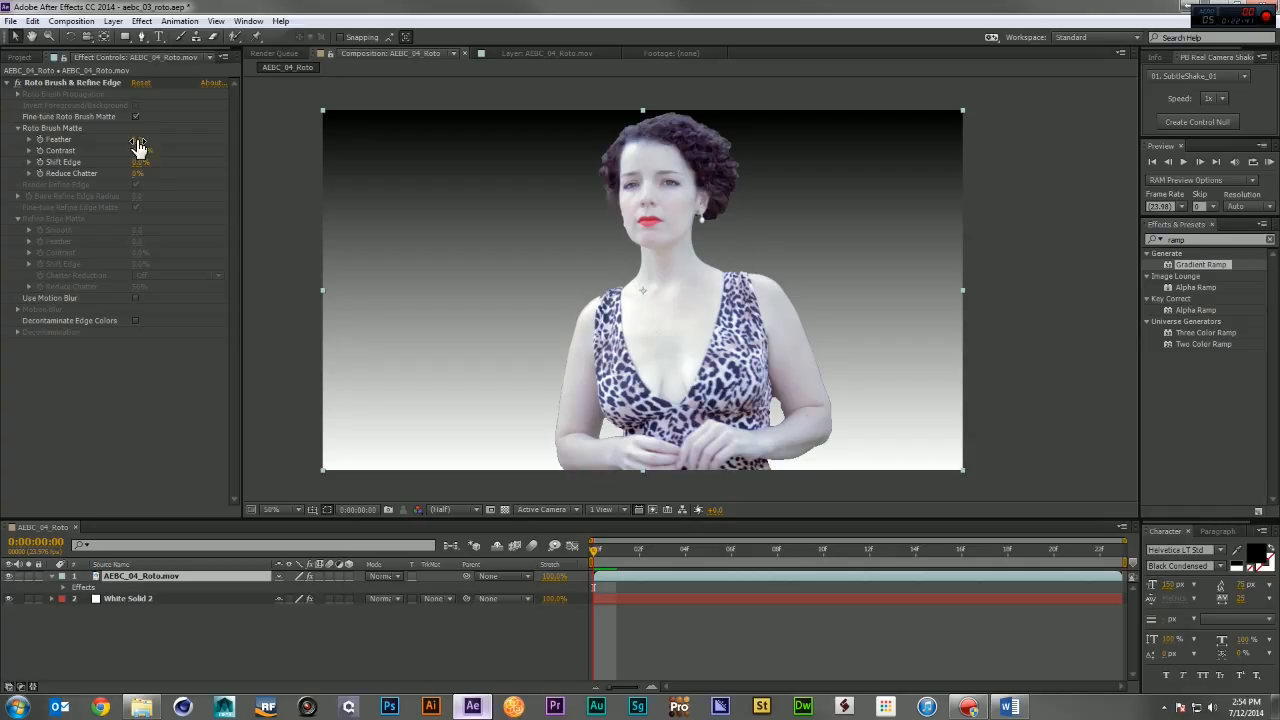
left_click_drag(138, 180, 175, 179)
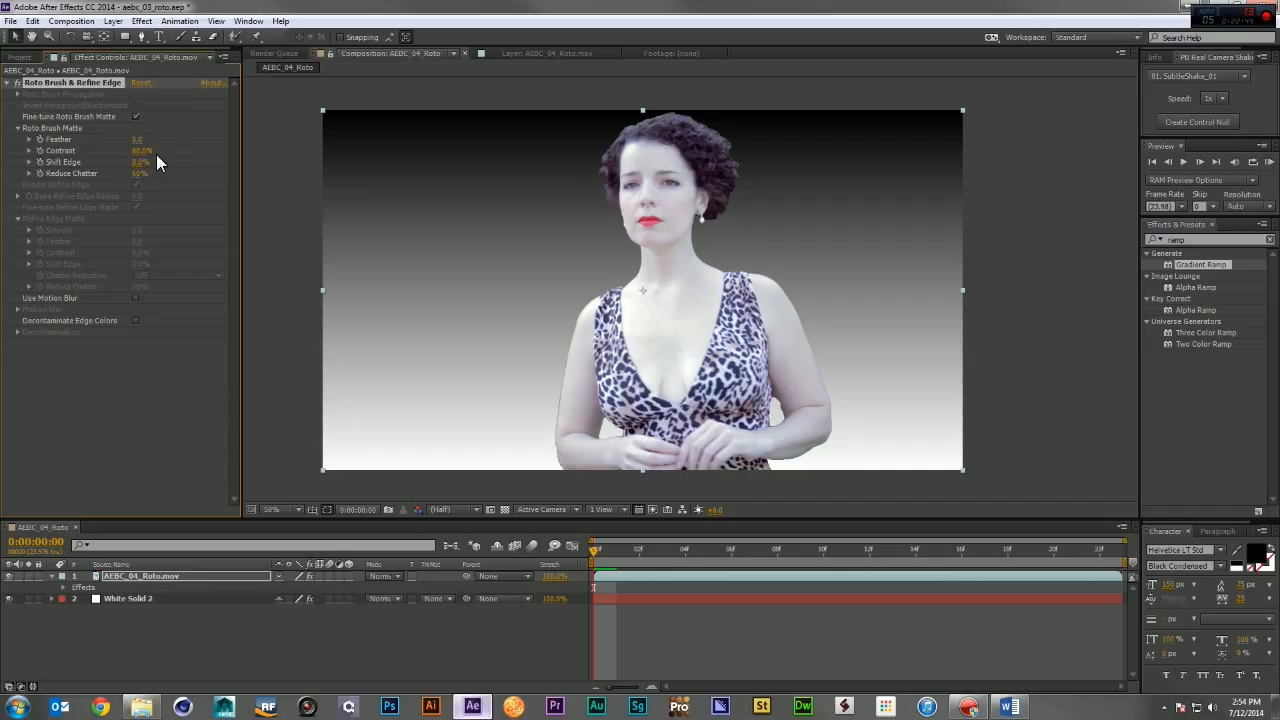
left_click_drag(165, 139, 232, 143)
left_click_drag(142, 162, 125, 161)
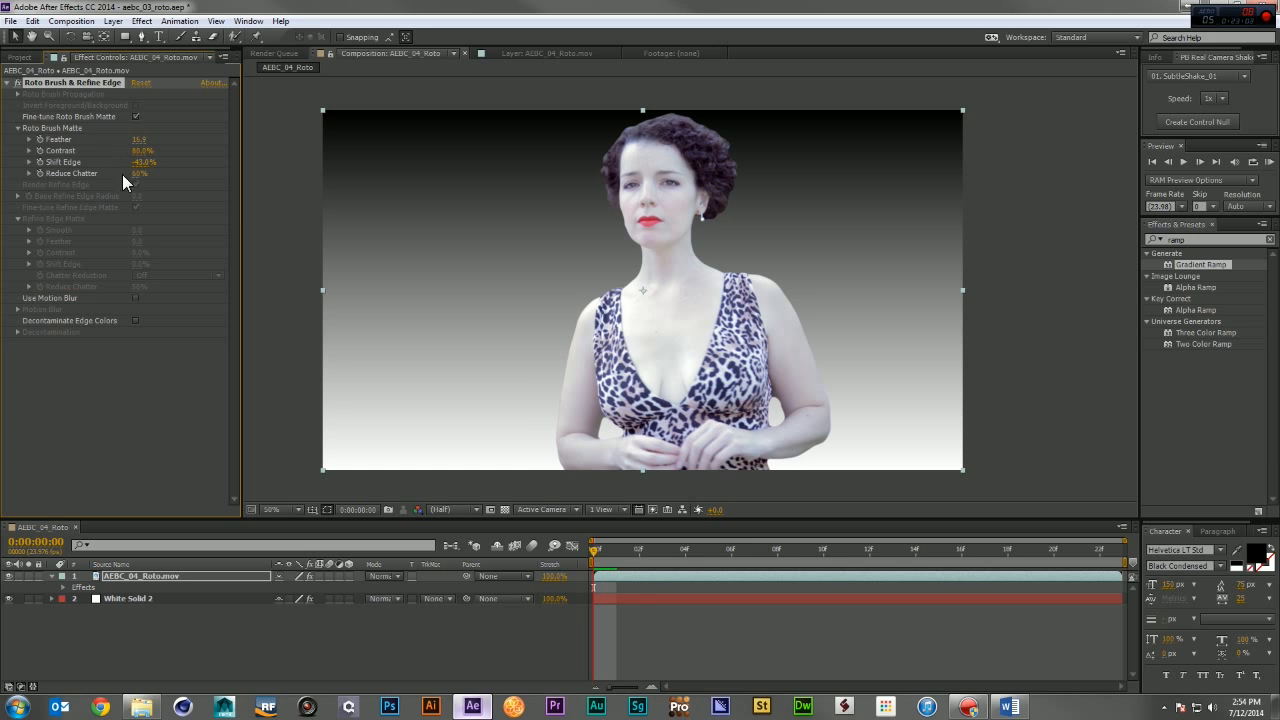
left_click_drag(618, 556, 594, 586)
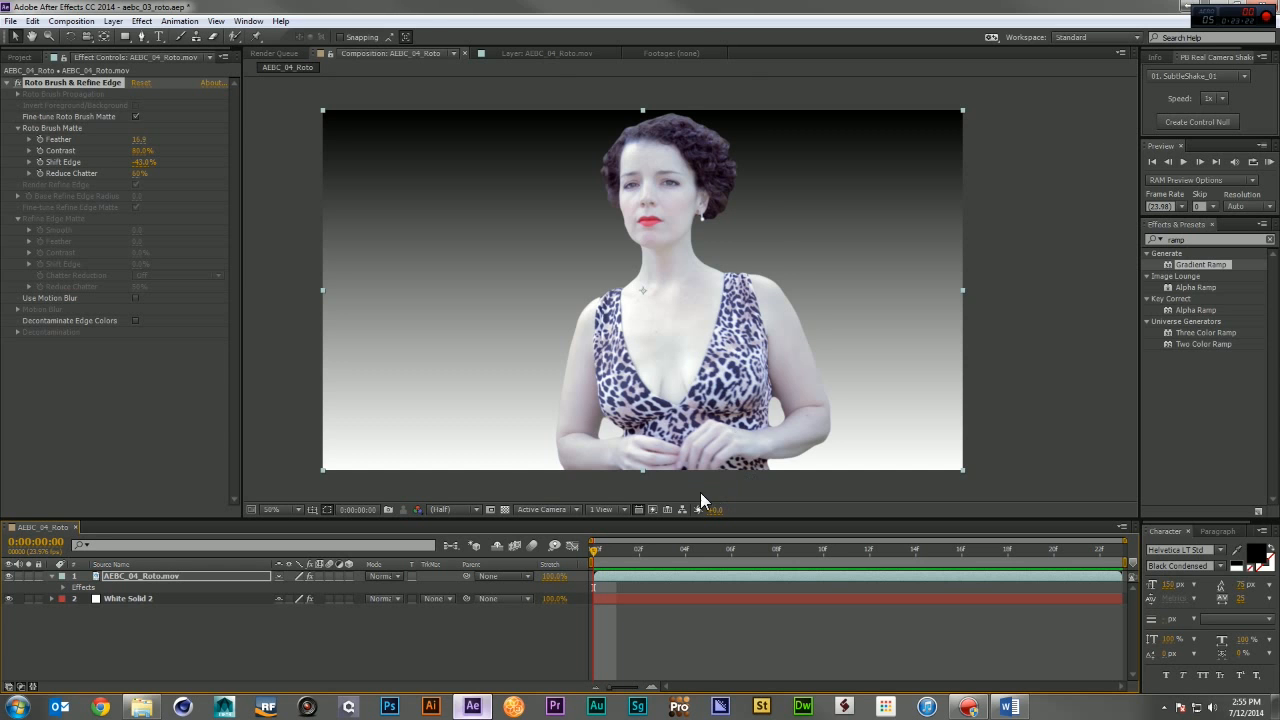
Unfreeze the layer's Roto Brush and paint Refine Edge strokes around the hair outline and down the side of the neck at frame 0.
left_click(534, 50)
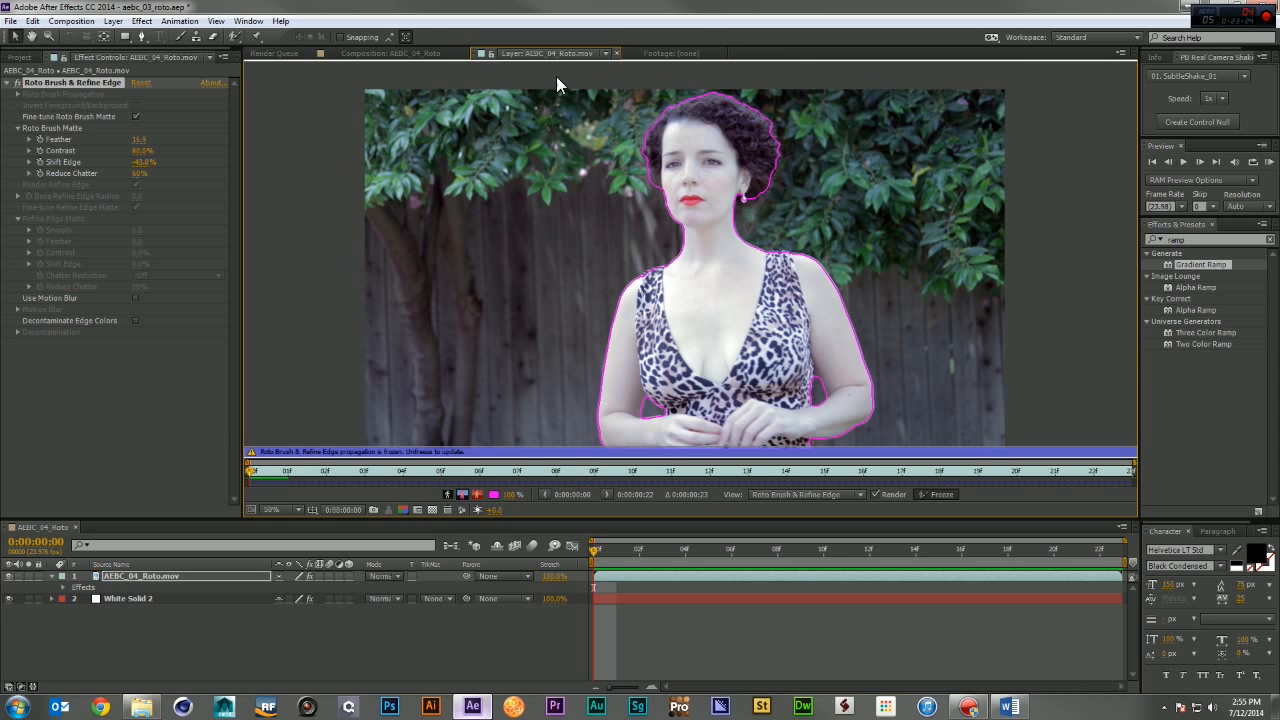
left_click(932, 494)
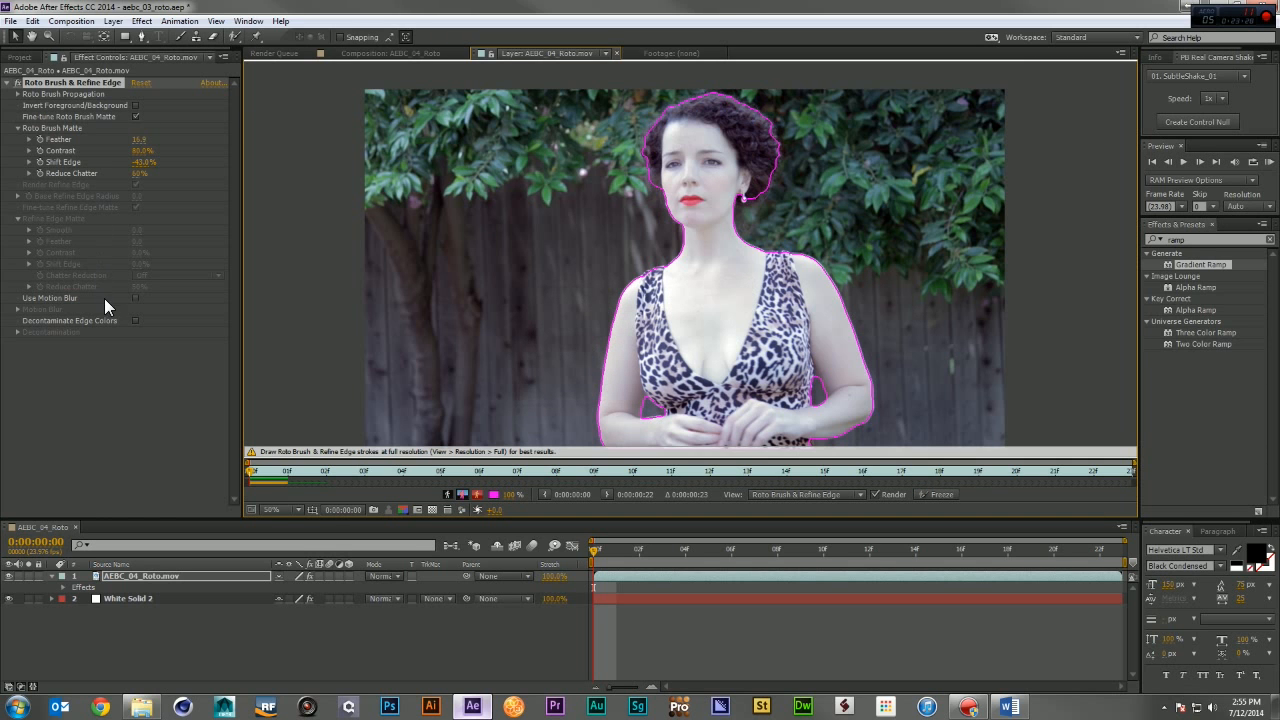
left_click(234, 36)
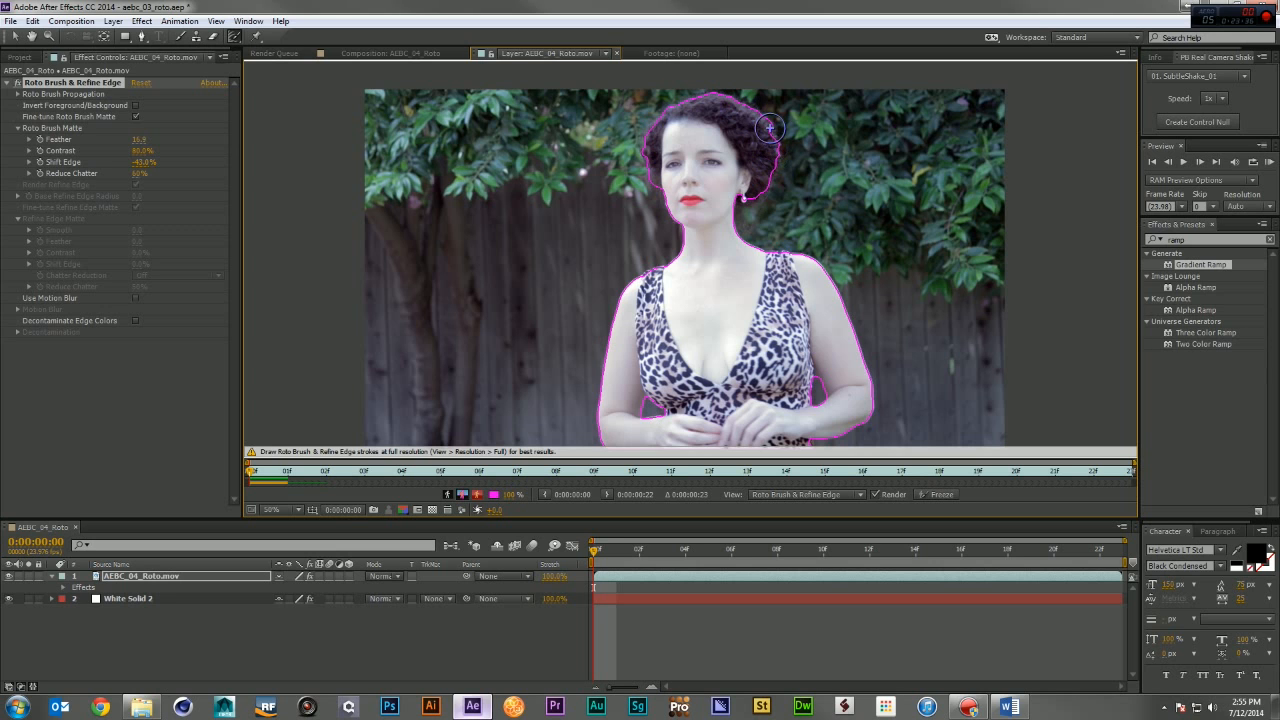
mouse_move(736, 101)
left_mouse_down()
mouse_move(782, 159)
mouse_move(742, 204)
mouse_move(732, 258)
left_mouse_up()
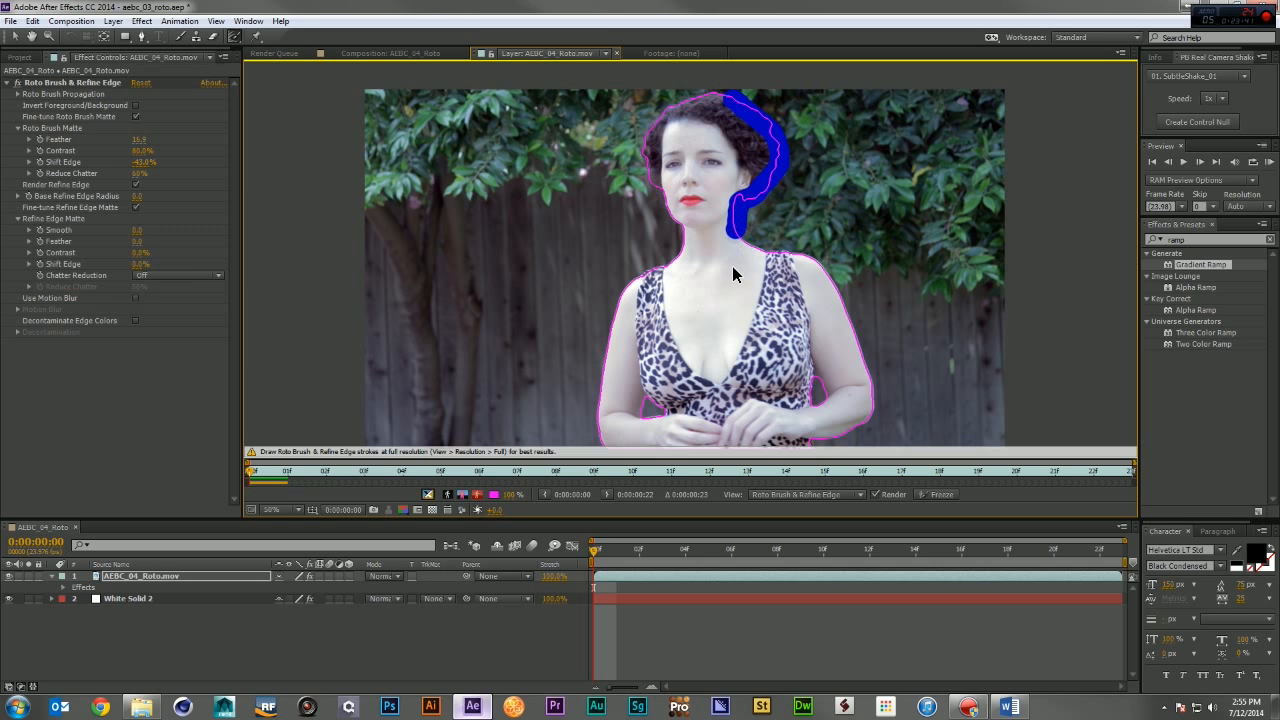
mouse_move(730, 96)
left_mouse_down()
mouse_move(671, 113)
mouse_move(648, 152)
mouse_move(672, 206)
left_mouse_up()
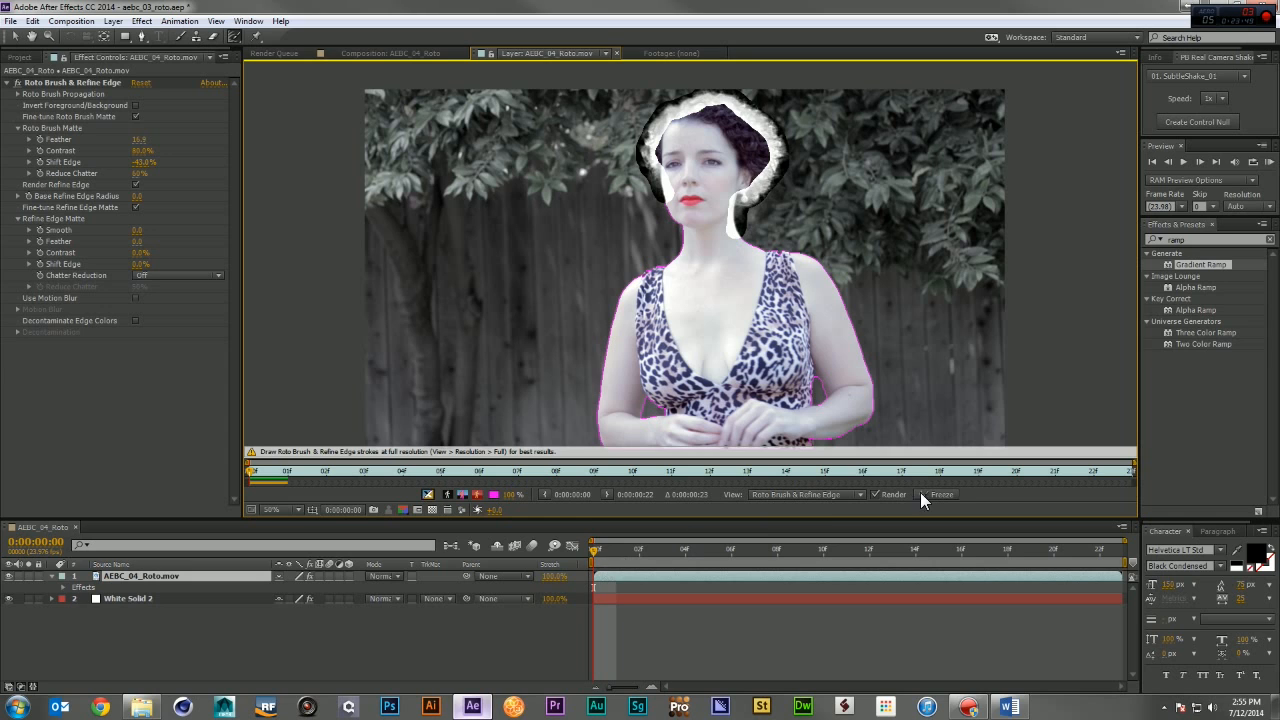
Check the refined hair edge at the end of the clip, return to the first frame, and freeze the propagation again.
left_click(1126, 548)
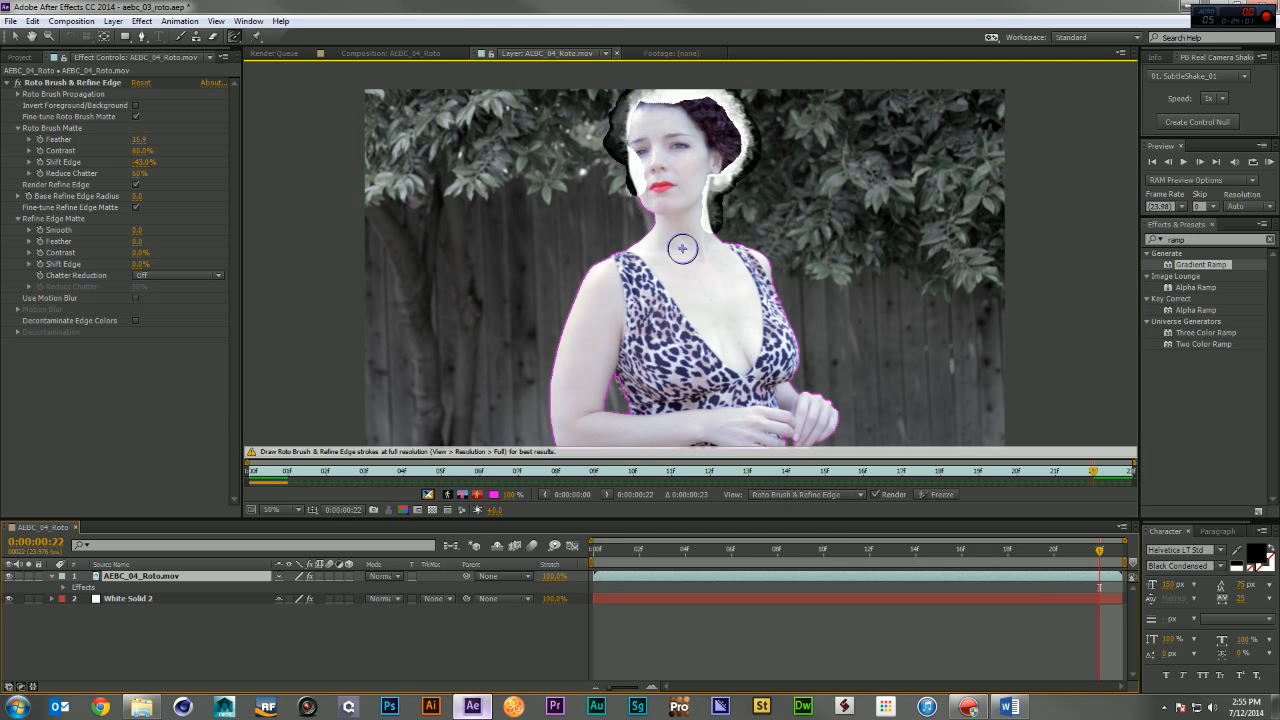
left_click_drag(1064, 471, 230, 498)
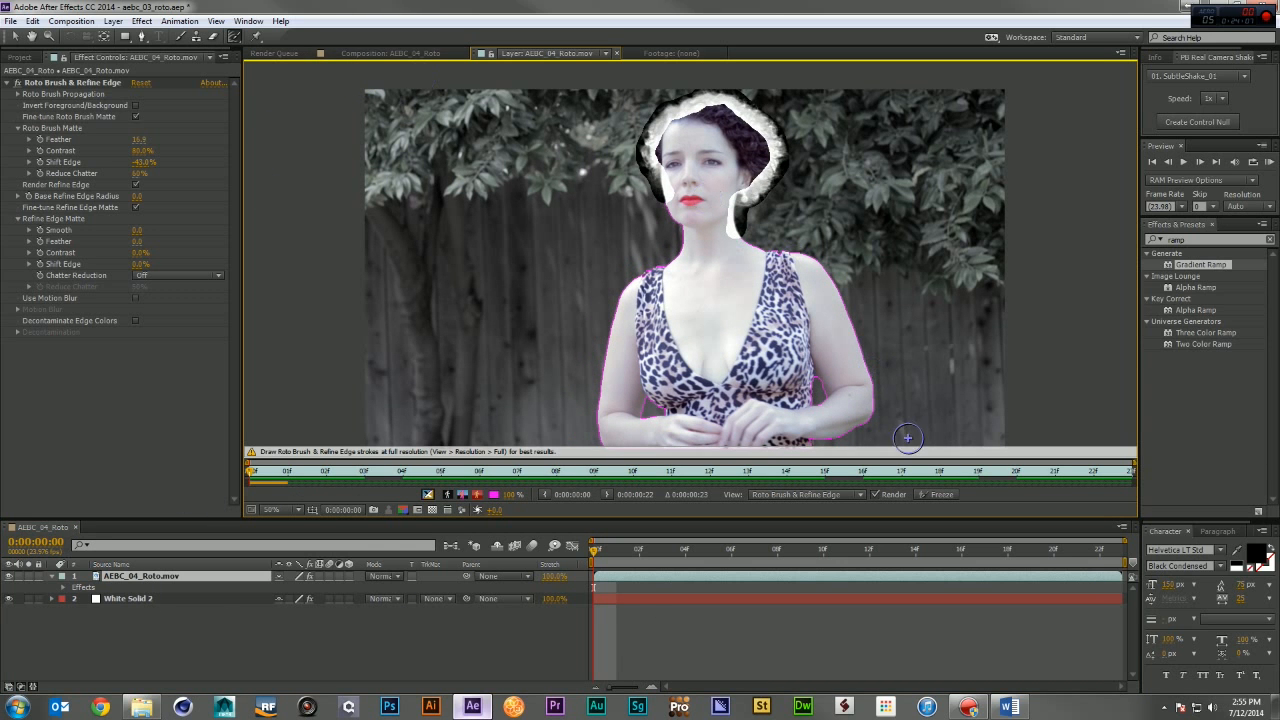
left_click(932, 494)
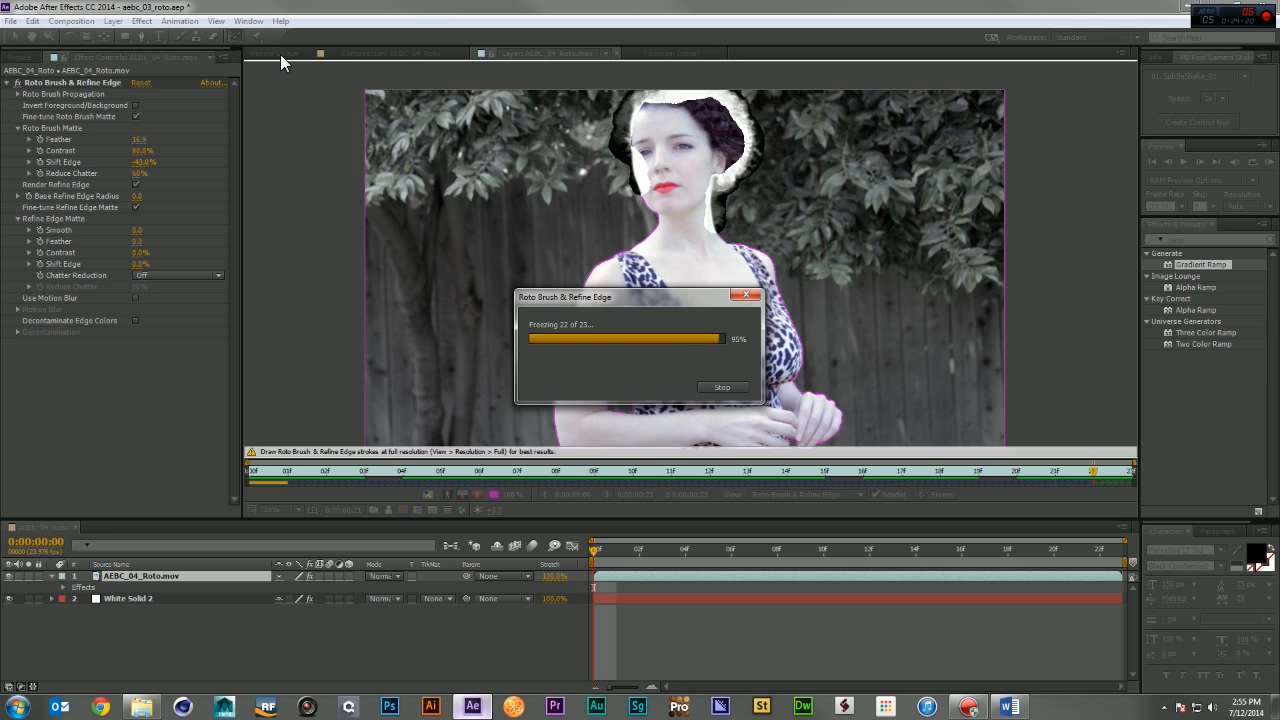
Preview the refined cutout over the gradient background in the composition and stop playback.
left_click(395, 53)
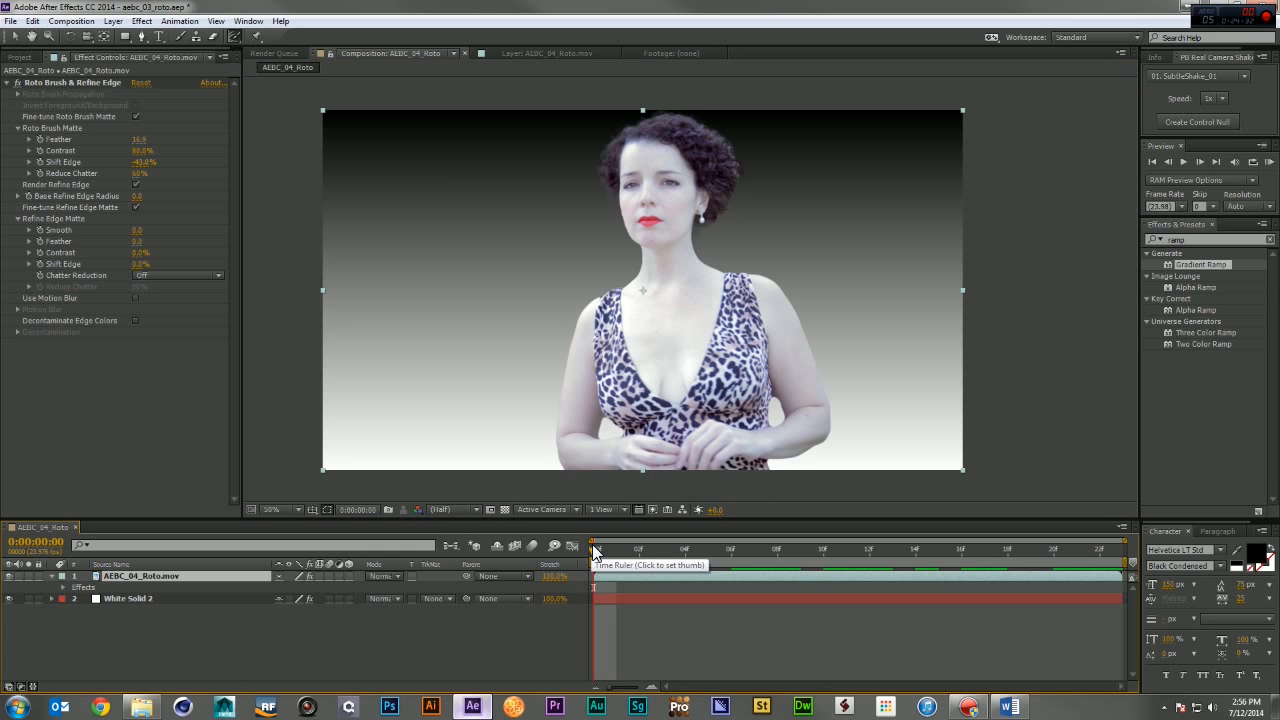
key("KP_0")
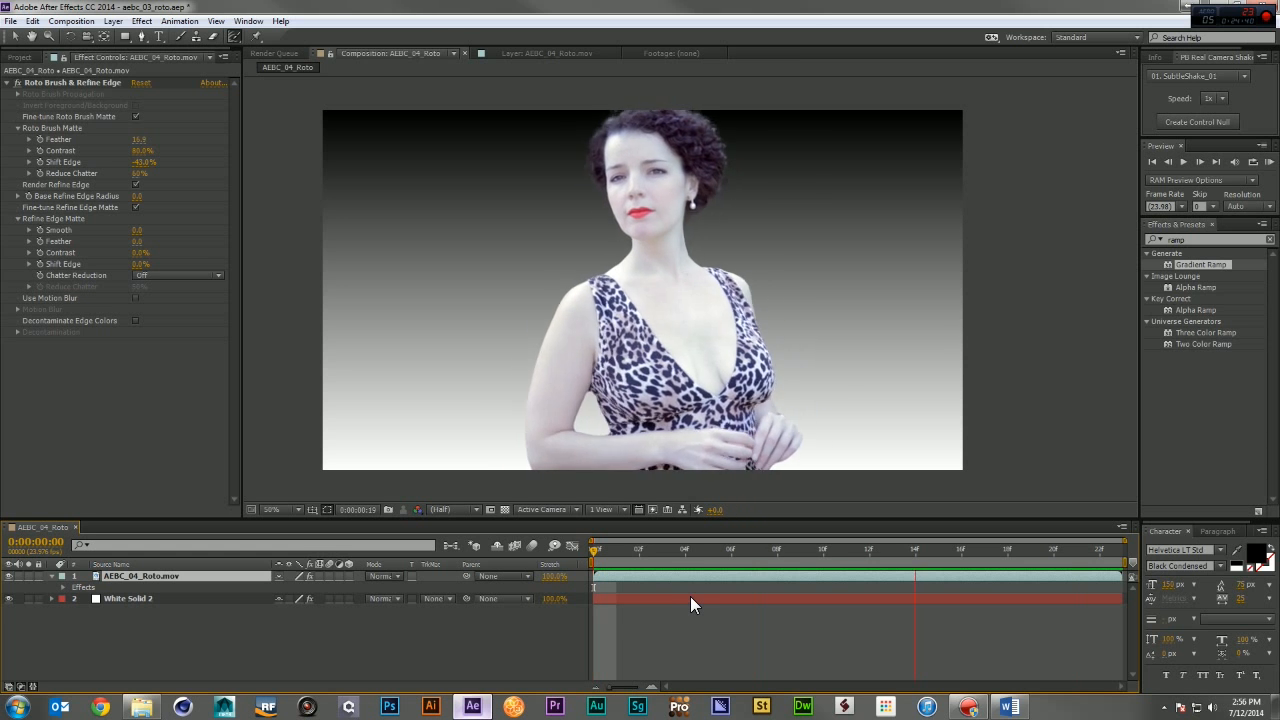
key("space")
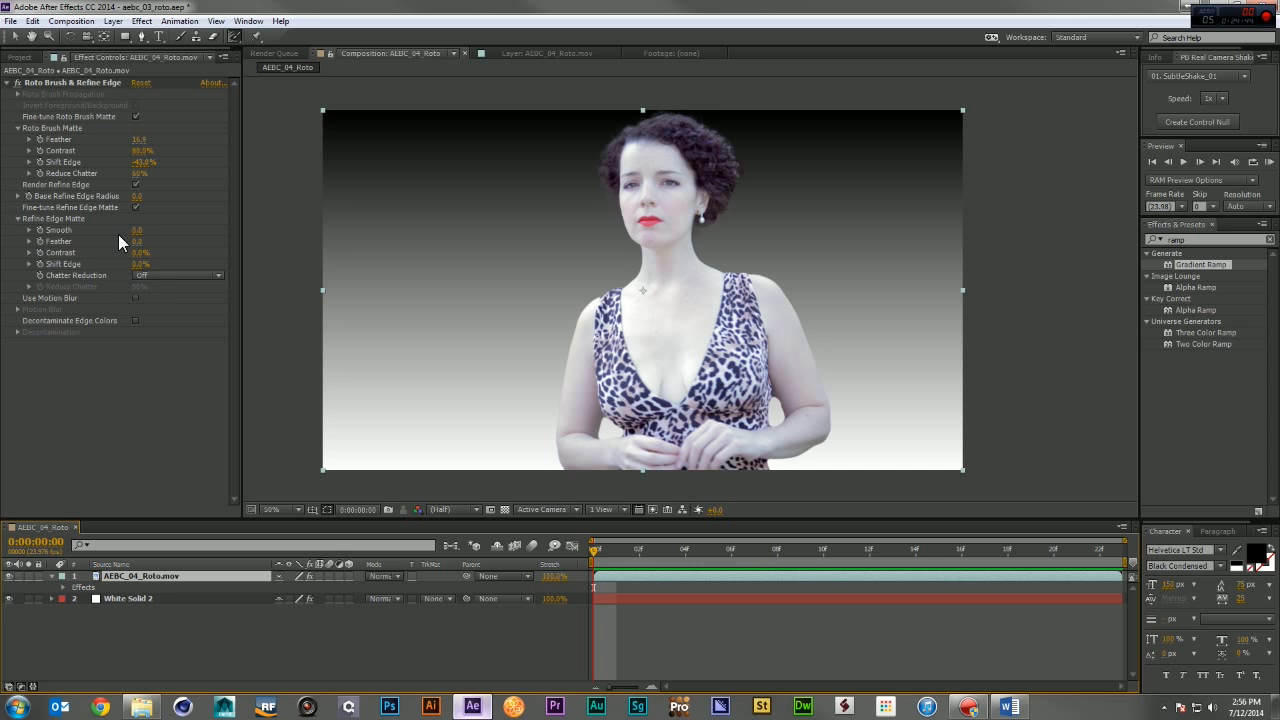
Set the Refine Edge Matte's Chatter Reduction to Smoother (Slower) and its Reduce Chatter to about 115%.
left_click(141, 277)
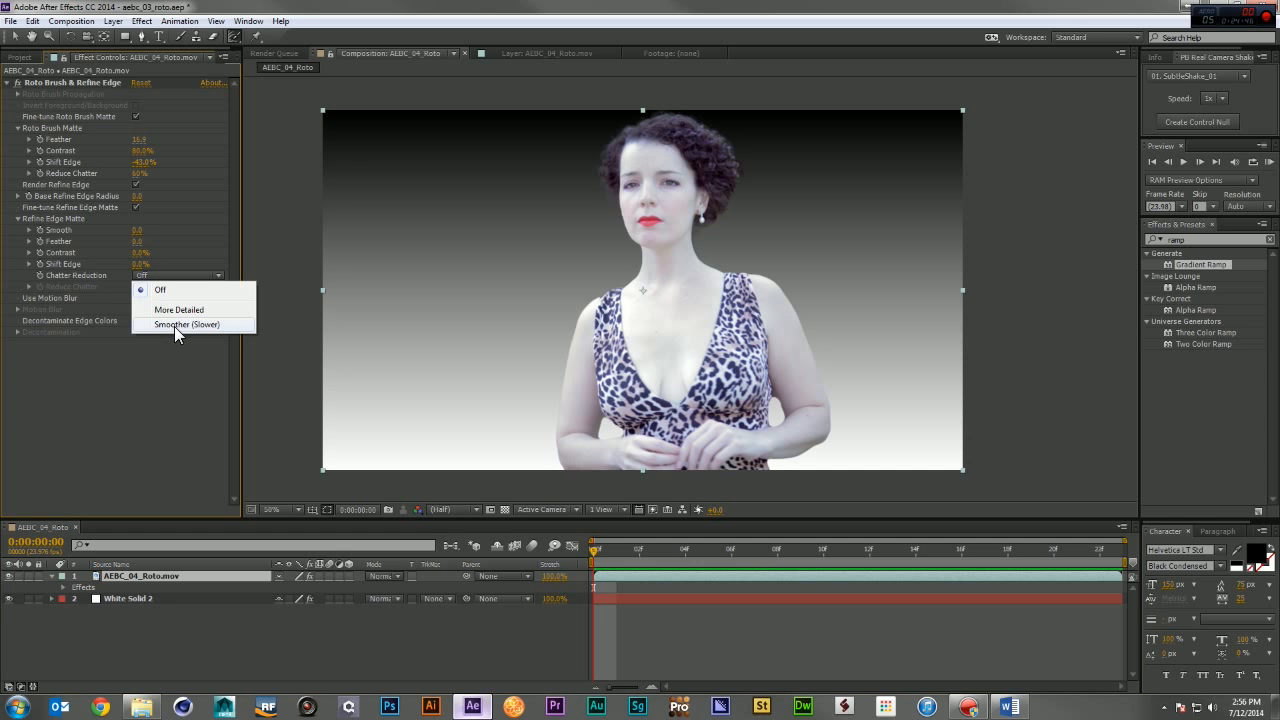
left_click(180, 325)
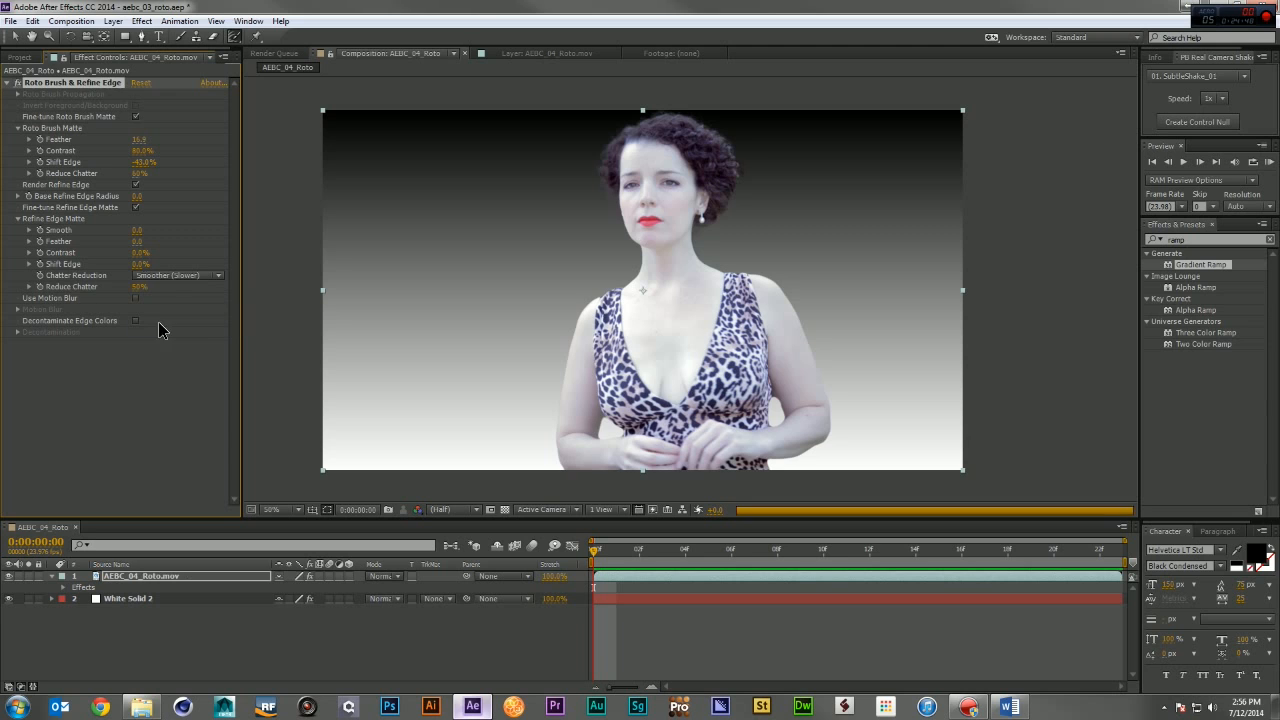
left_click_drag(140, 289, 181, 289)
left_click_drag(185, 288, 197, 288)
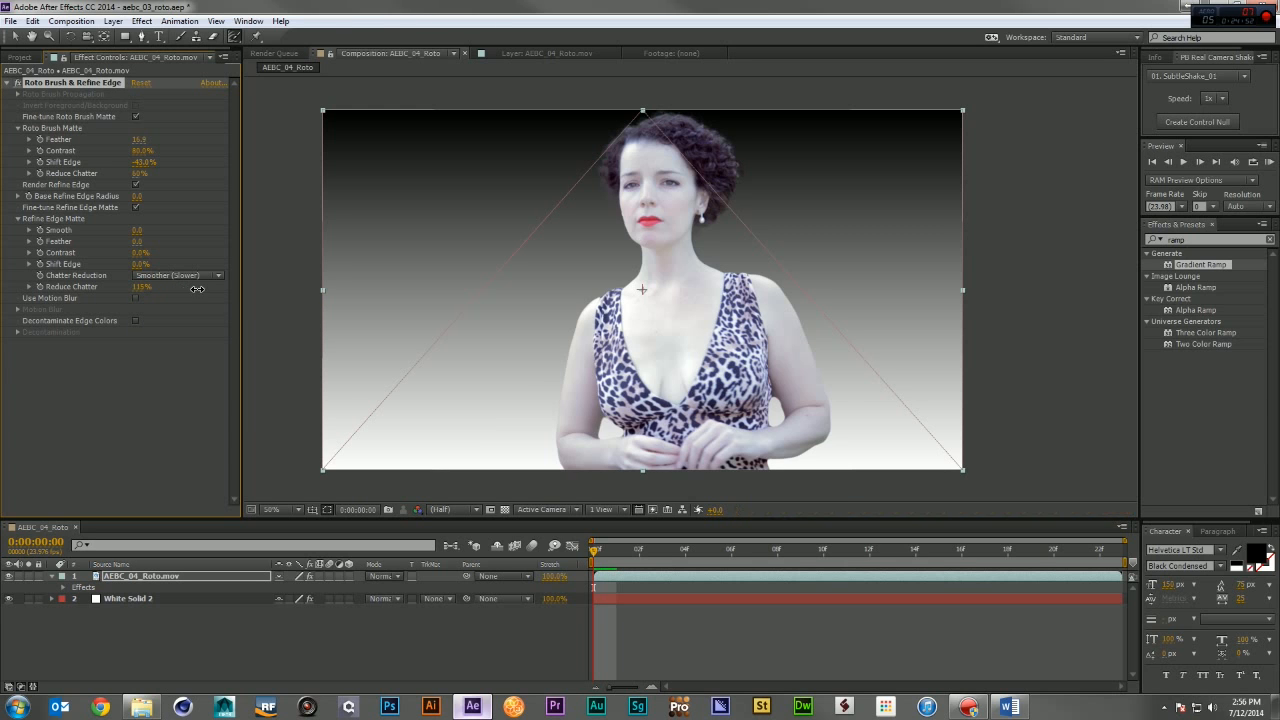
Deselect the footage layer and run a RAM preview of the cutout over the gradient background, stopping at frame 15.
left_click(252, 636)
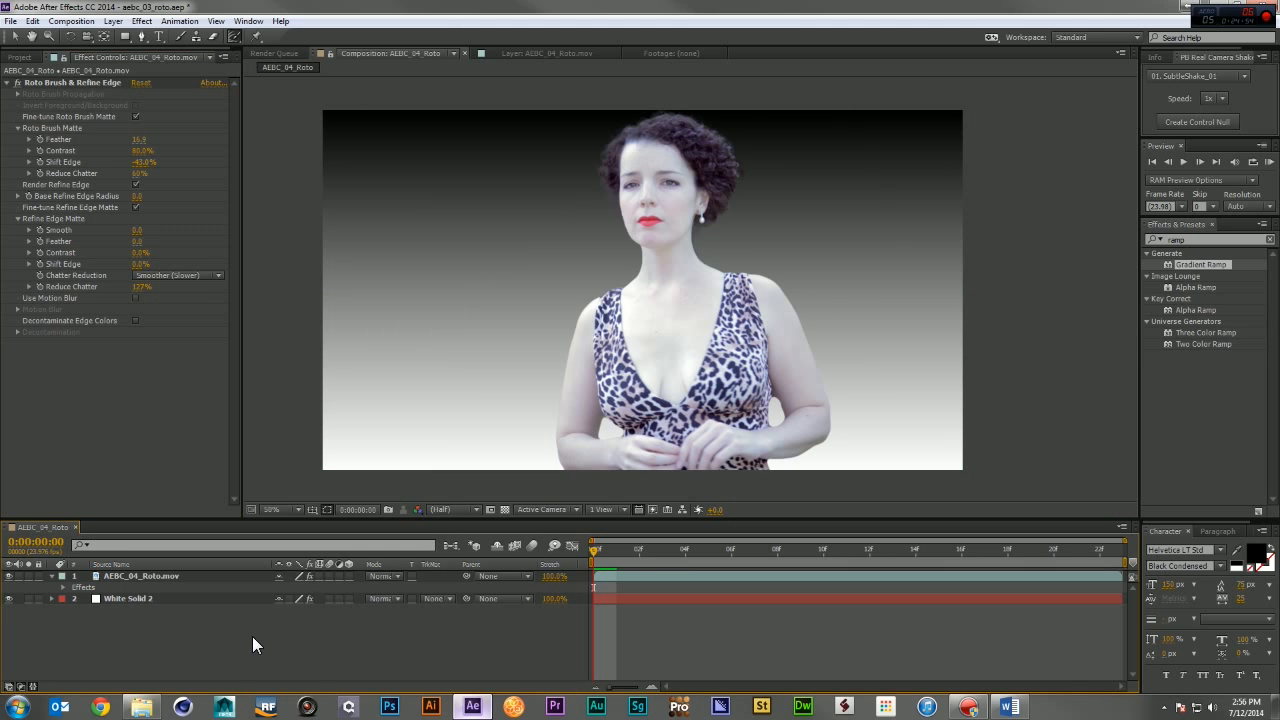
key("KP_0")
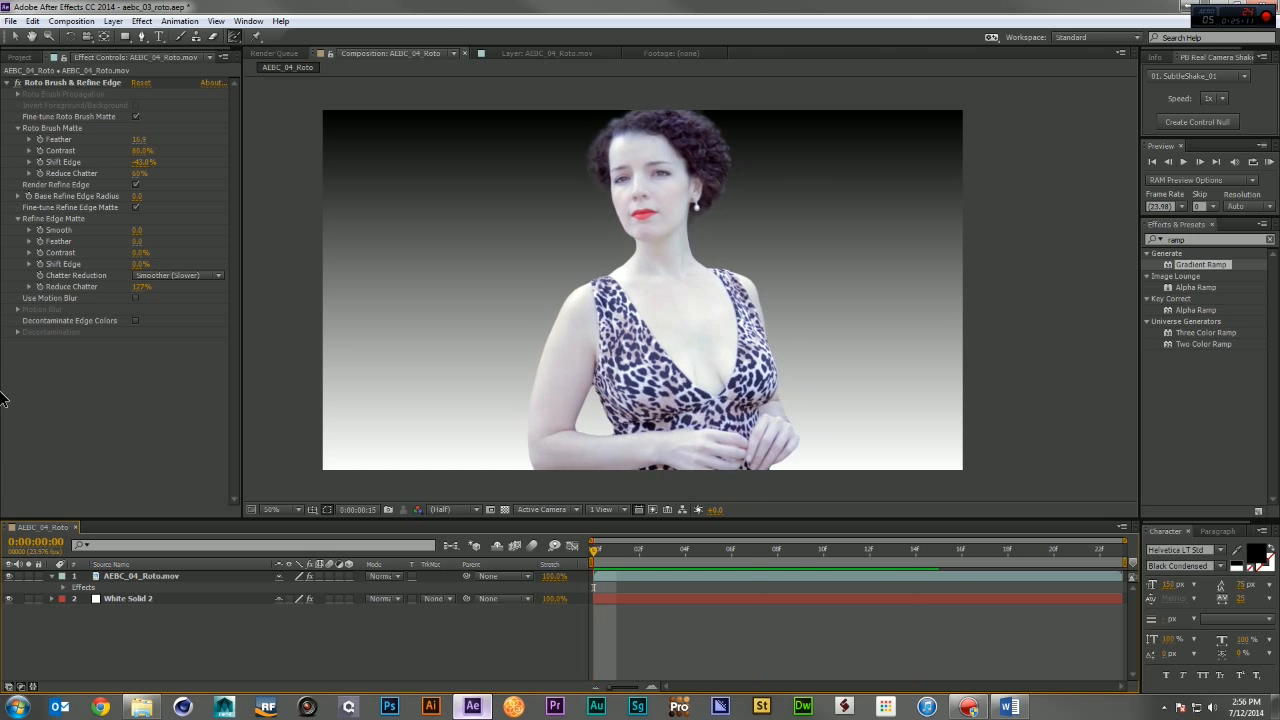
key("KP_0")
Raise the Refine Edge Matte's Reduce Chatter to 175% and set its Smooth to 50.
left_click(140, 287)
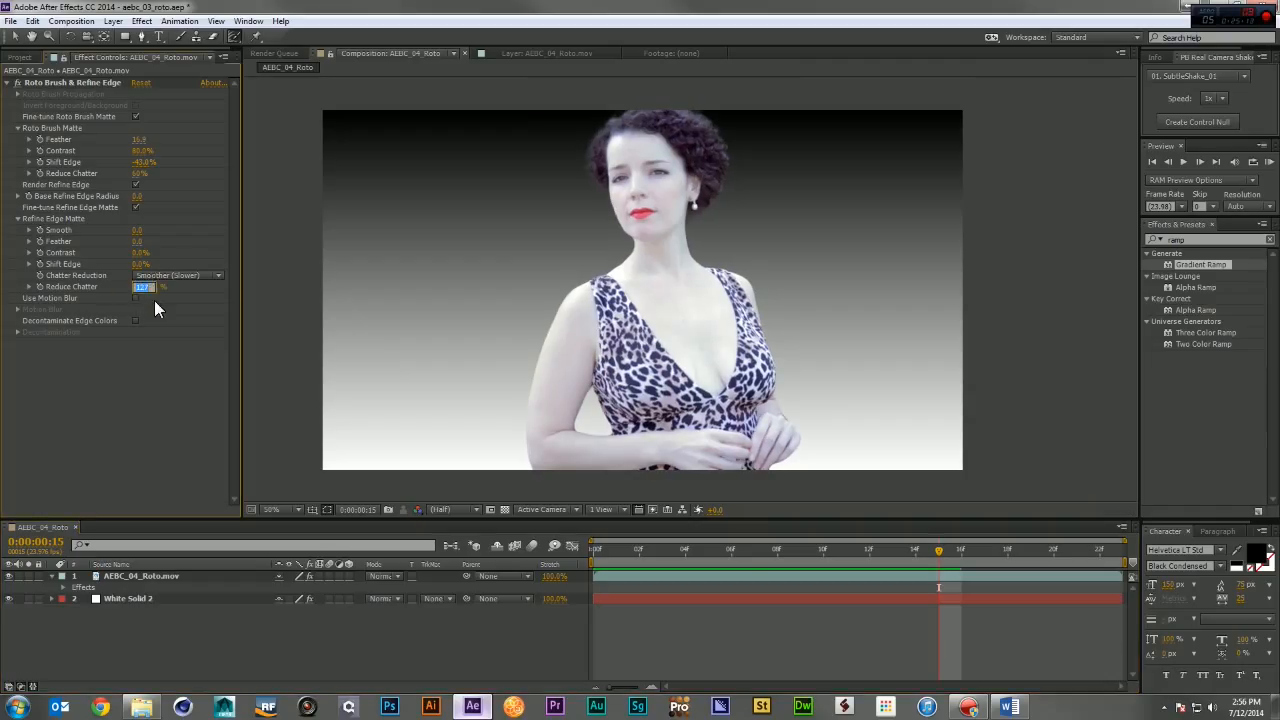
left_click(153, 302)
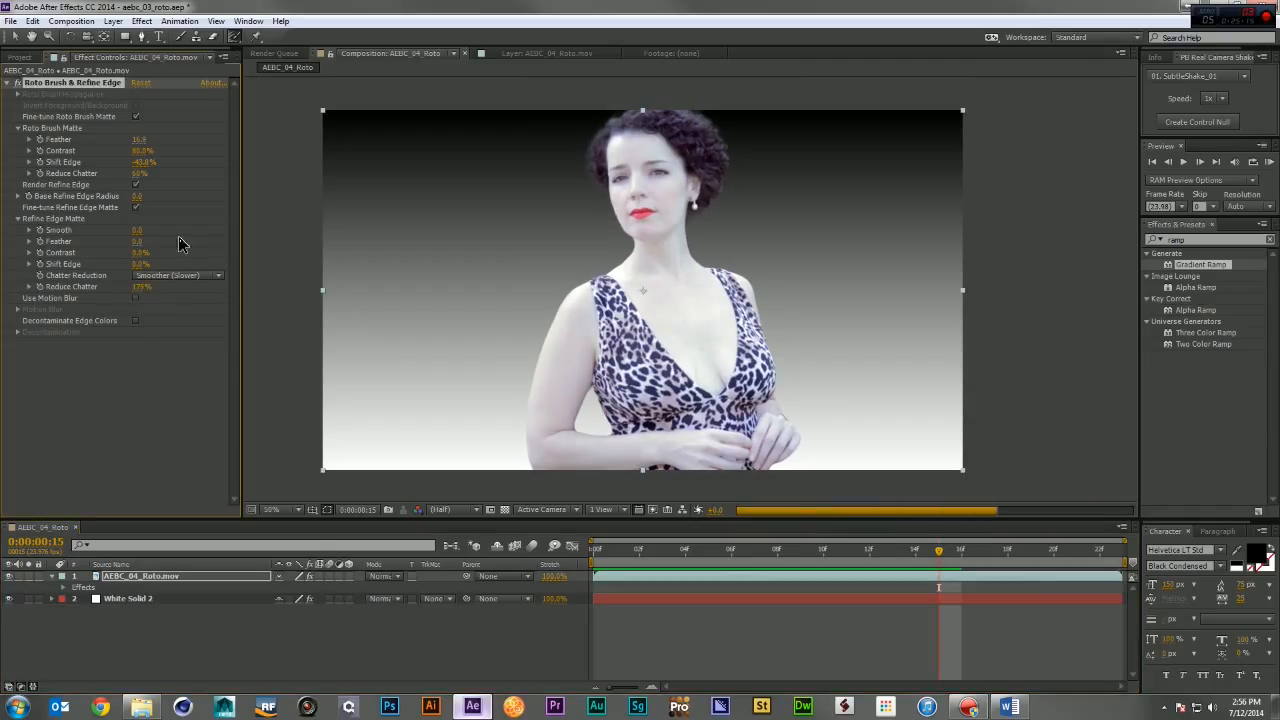
left_click(138, 231)
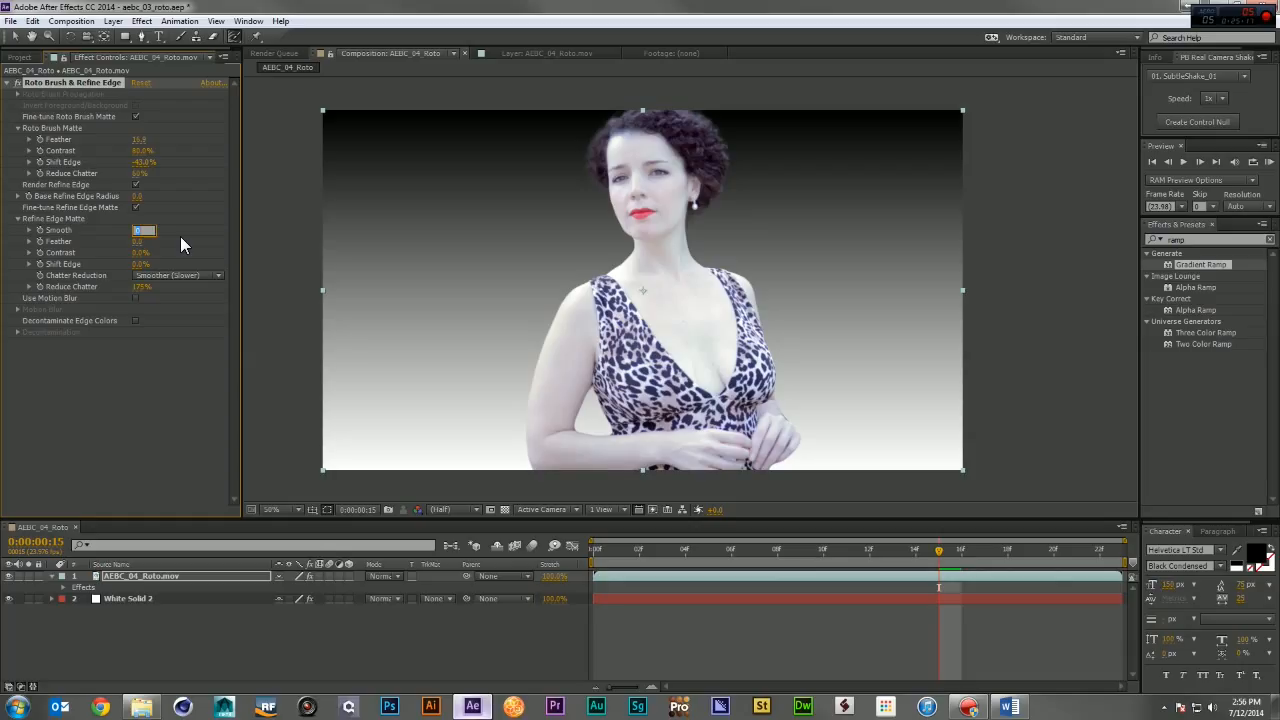
type("5")
key("Return")
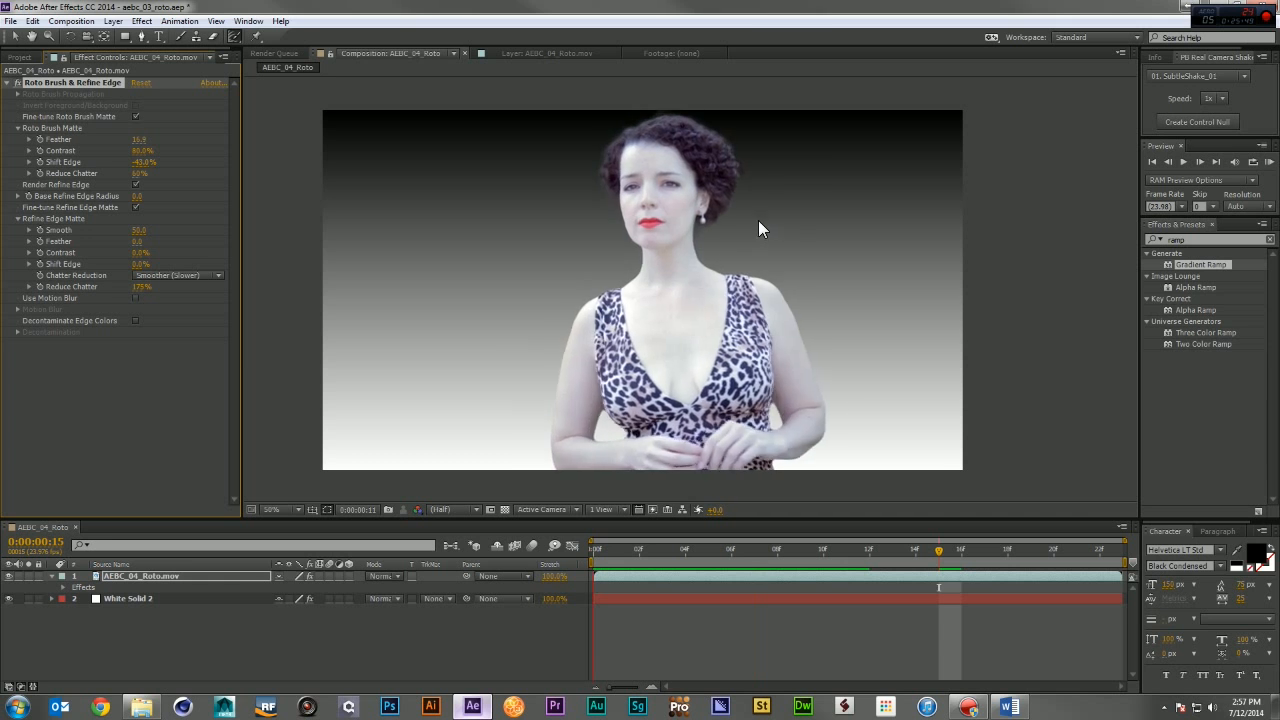
Stop the preview of the smoothed hair edge and park the playhead at frame 6.
key("space")
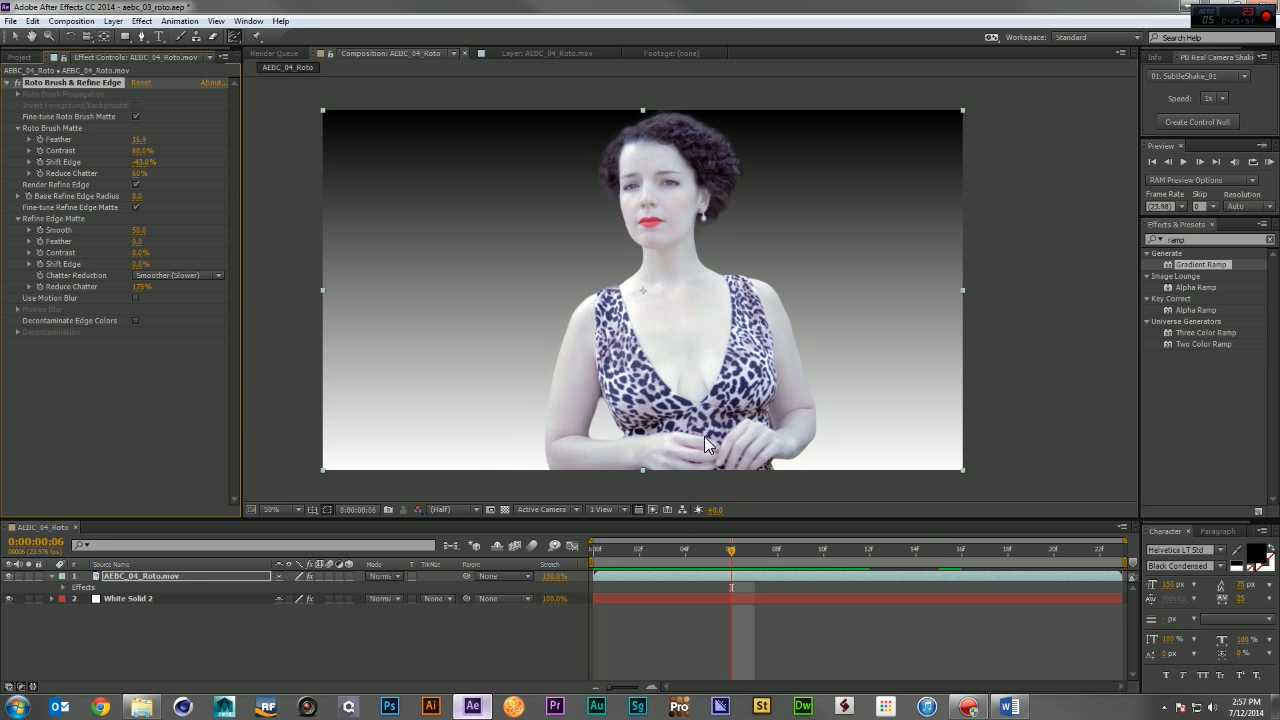
left_click_drag(756, 548, 724, 568)
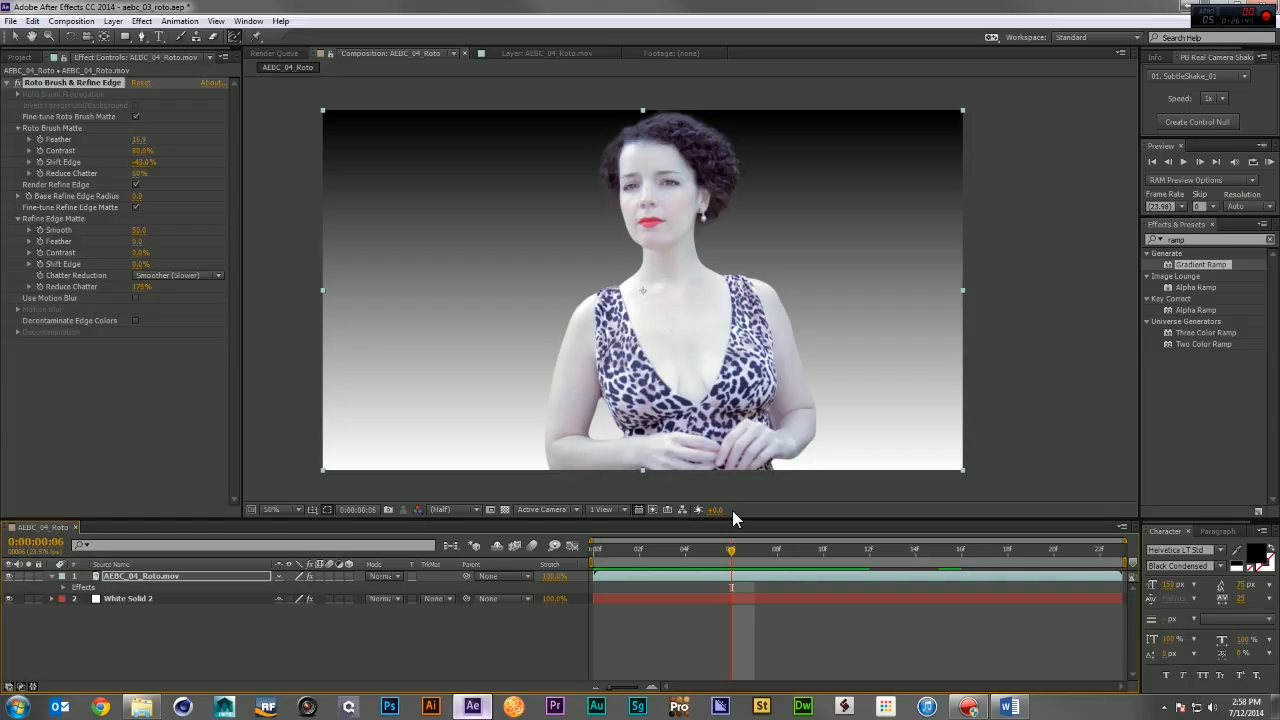